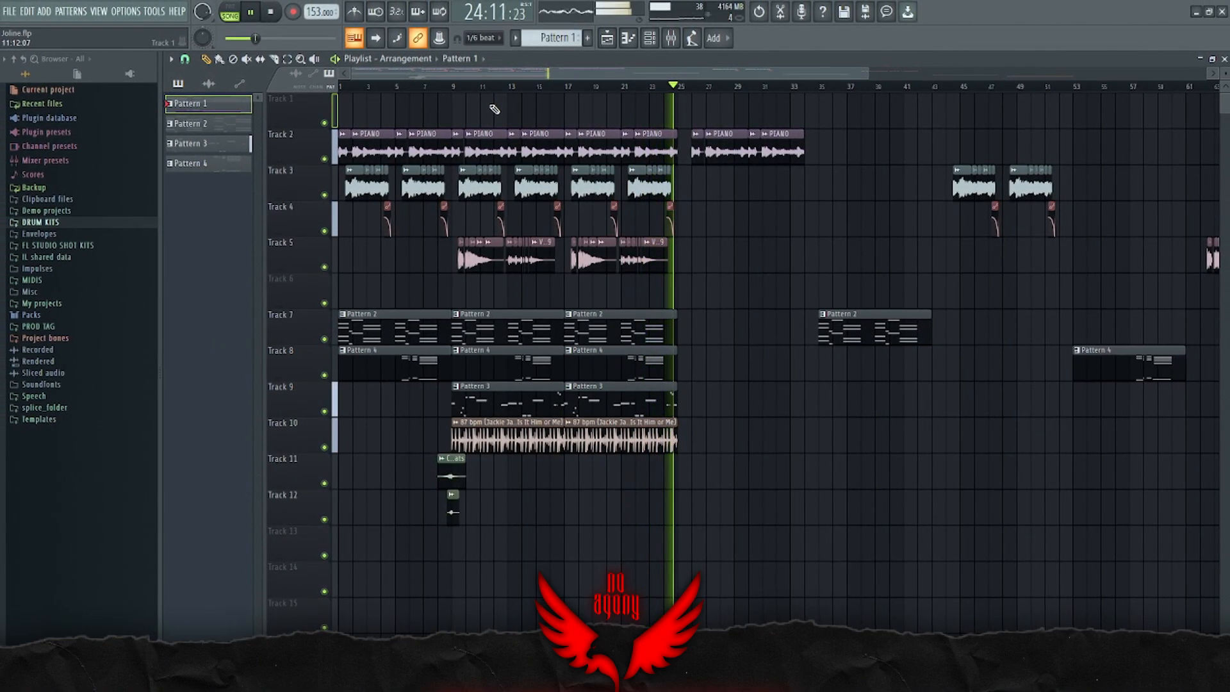
Step: Stop playback, solo tracks 2 to 4 with the piano and vocal chops, and mark bars 1 to 4 as the playback range
{"action": "key", "text": "space"}
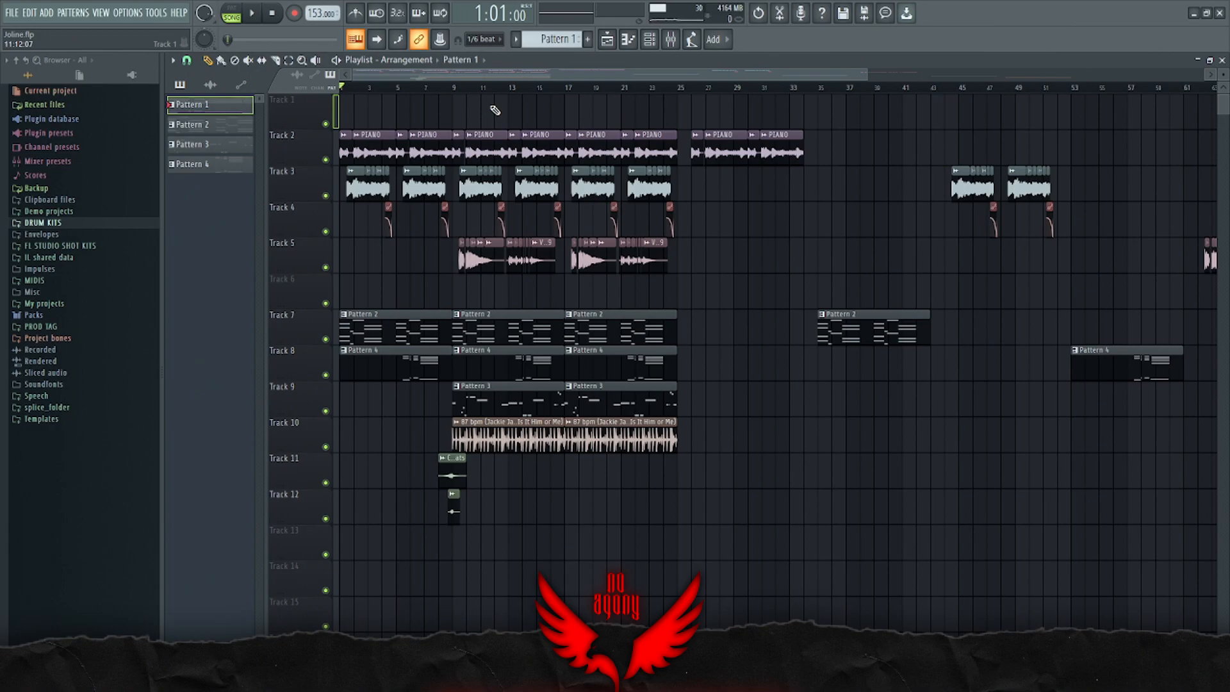
{"action": "scroll", "coordinate": [294, 222], "scroll_direction": "up", "scroll_amount": 5}
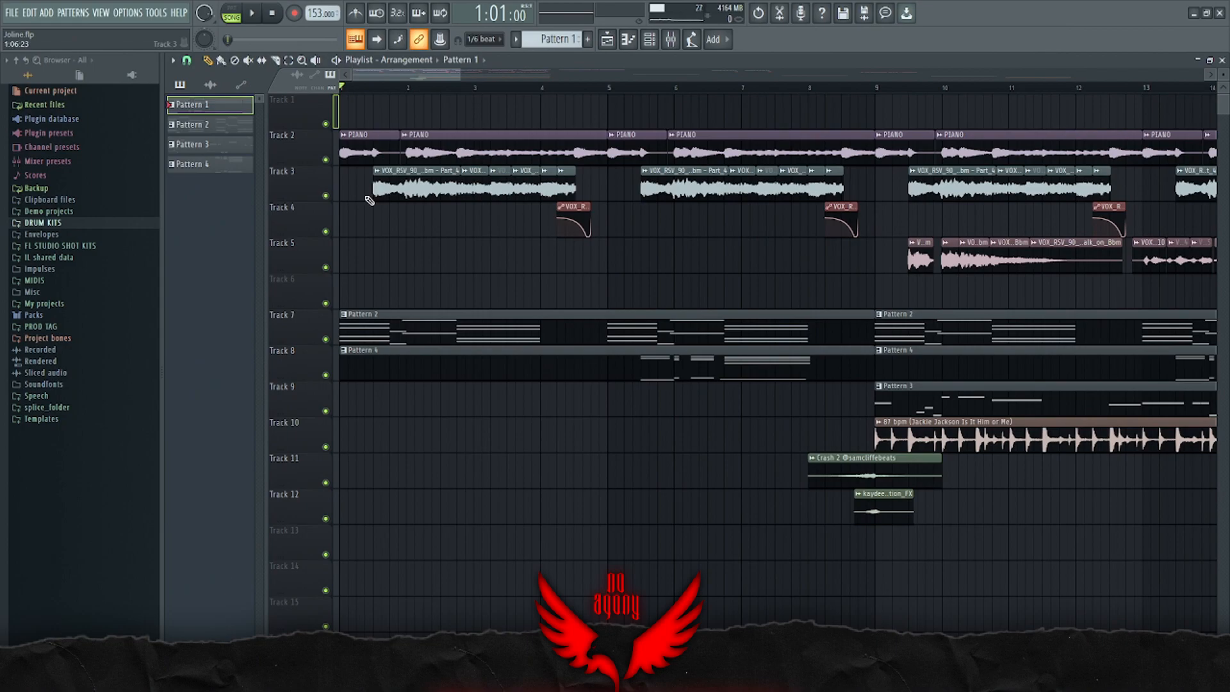
{"action": "right_click", "coordinate": [326, 196]}
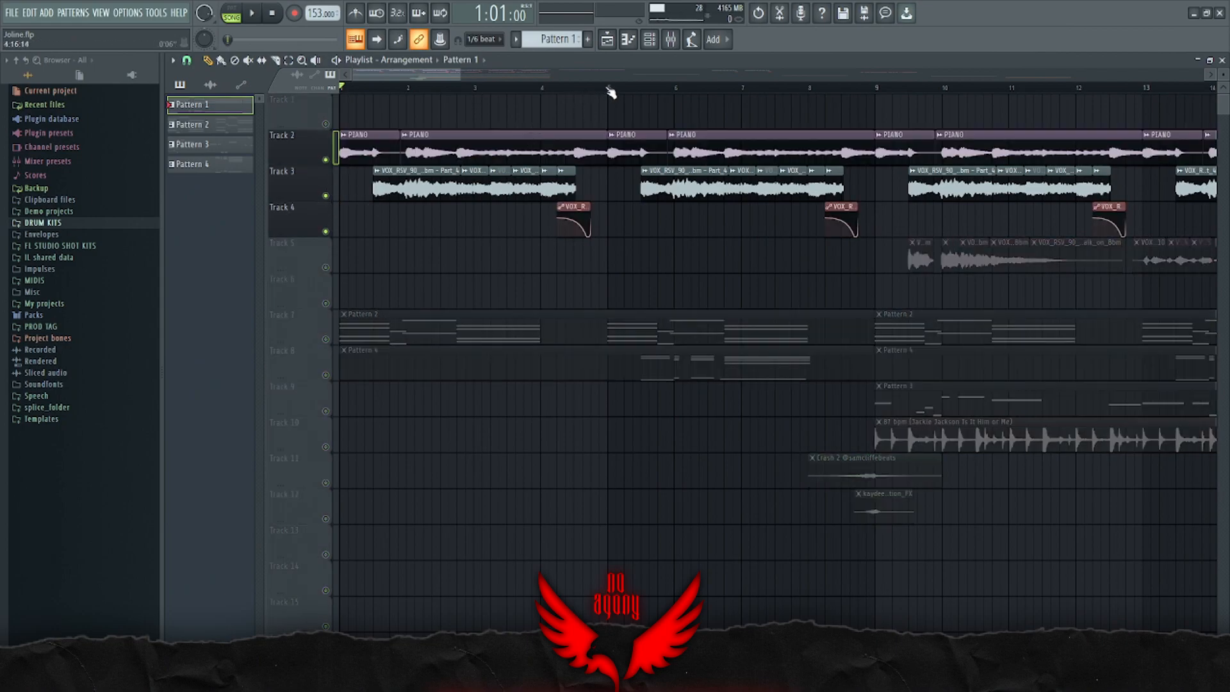
{"action": "left_click_drag", "start_coordinate": [607, 89], "coordinate": [341, 88]}
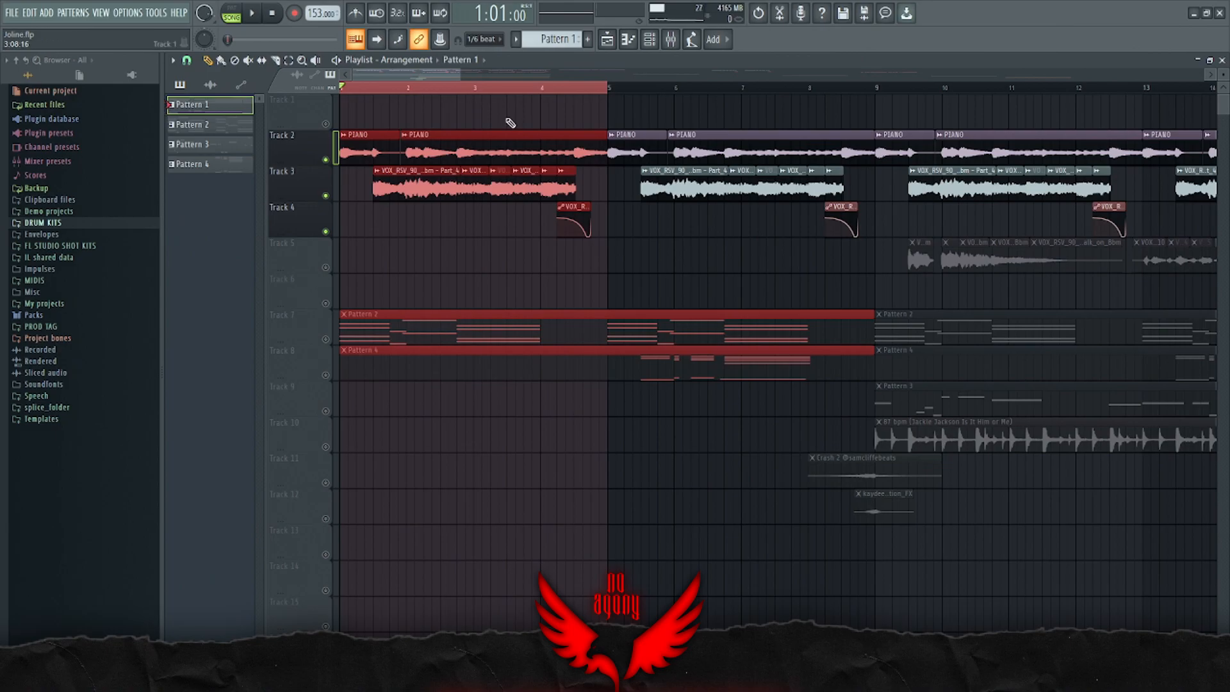
Step: Play the marked four bars of piano and vocal chops, and stop playback
{"action": "scroll", "coordinate": [307, 186], "scroll_direction": "up", "scroll_amount": 2}
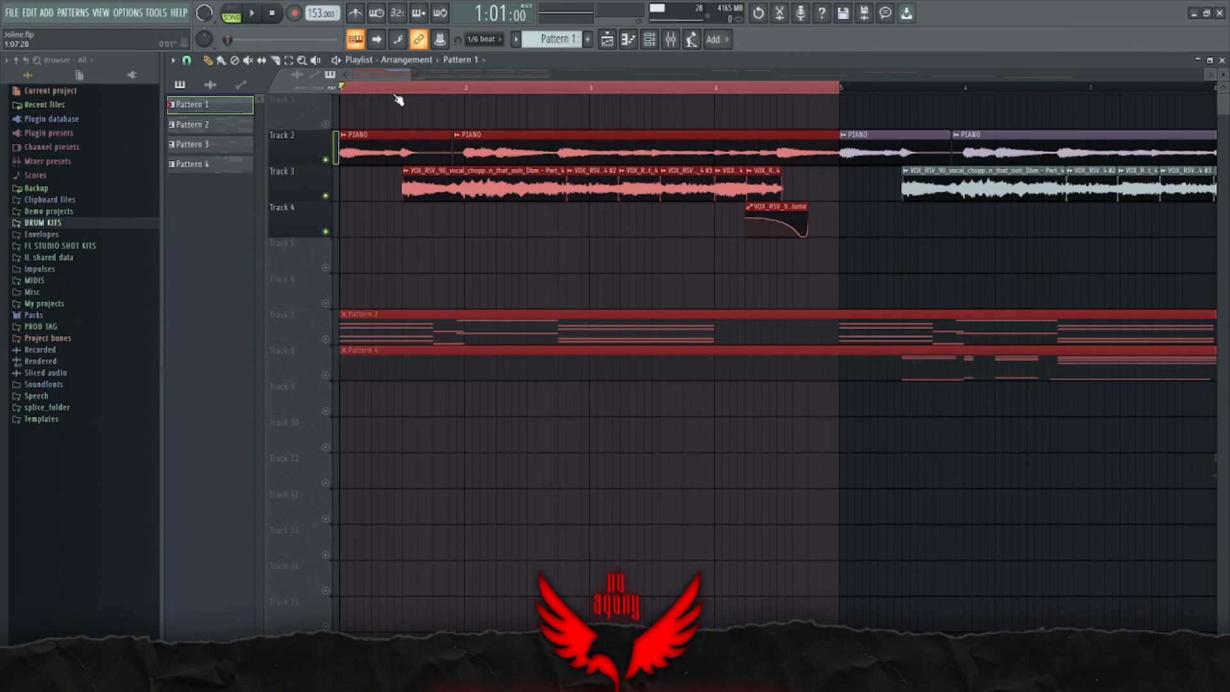
{"action": "key", "text": "space"}
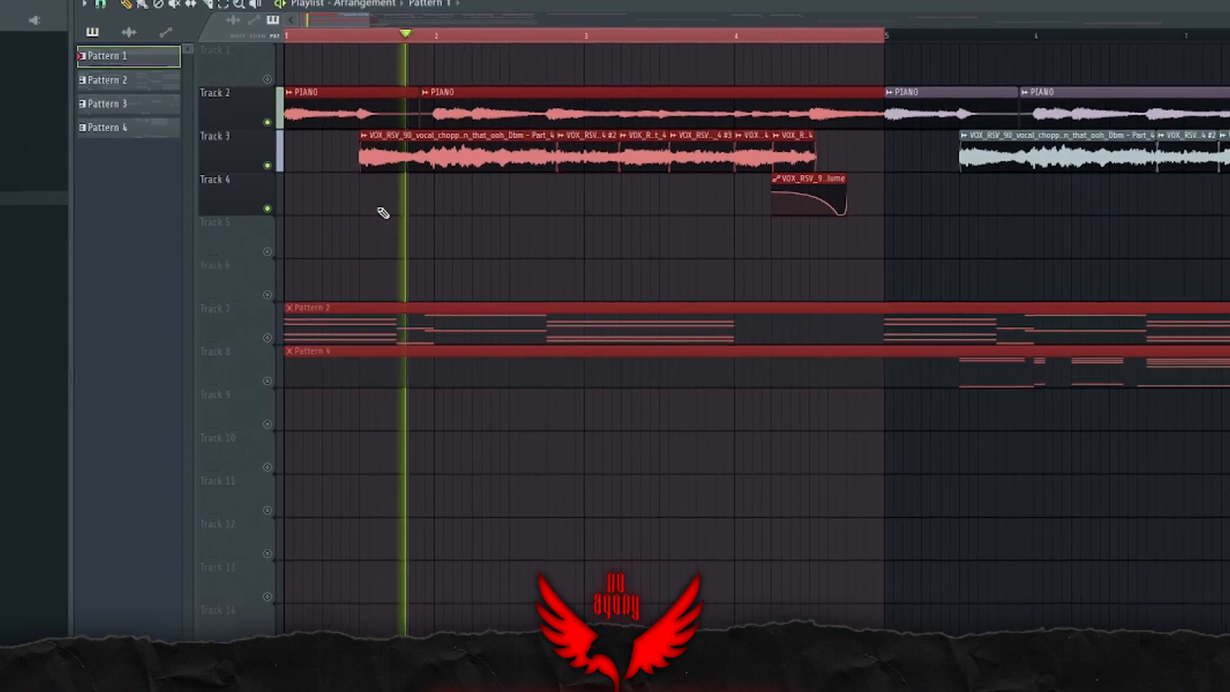
{"action": "key", "text": "space"}
{"action": "scroll", "coordinate": [390, 102], "scroll_direction": "up", "scroll_amount": 3}
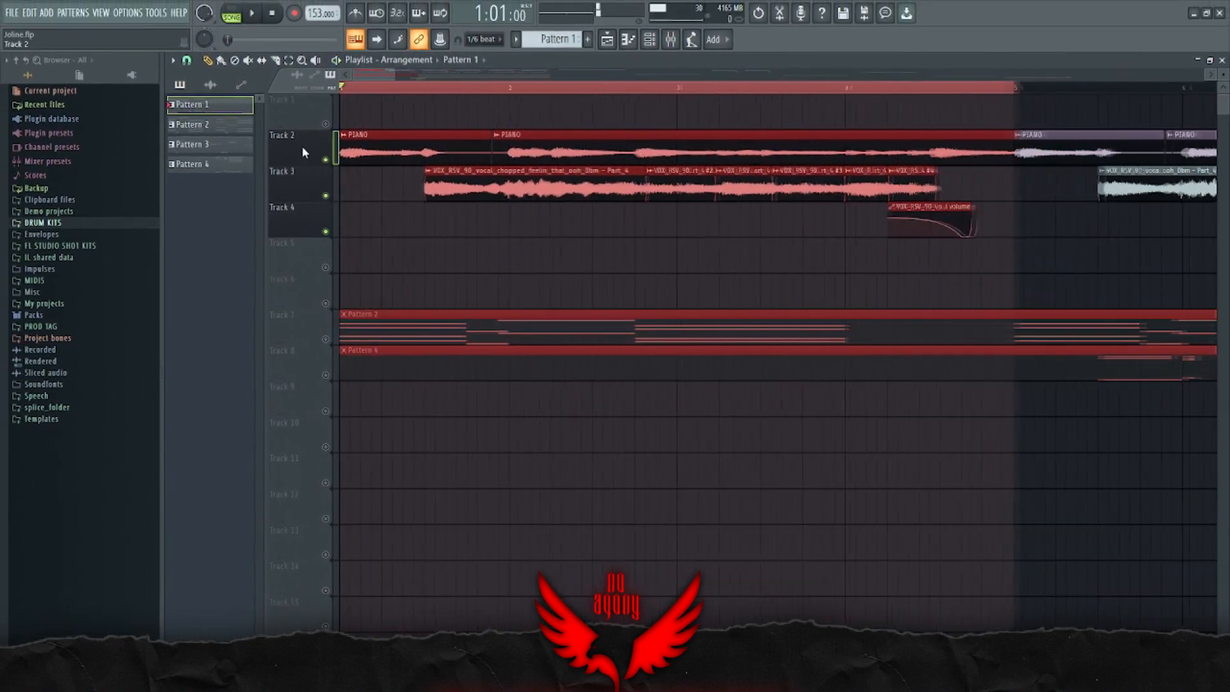
Step: Play the arrangement from the start of the first vocal chop on track 3
{"action": "scroll", "coordinate": [413, 131], "scroll_direction": "up", "scroll_amount": 1}
{"action": "left_click", "coordinate": [453, 88]}
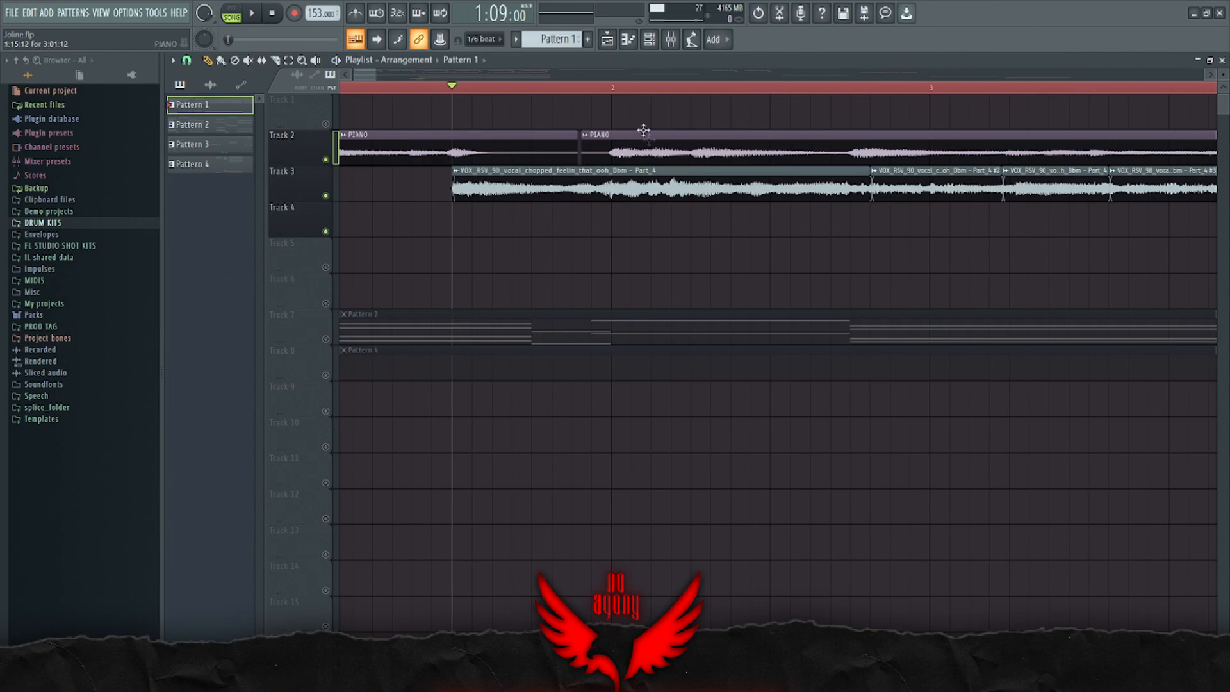
{"action": "key", "text": "space"}
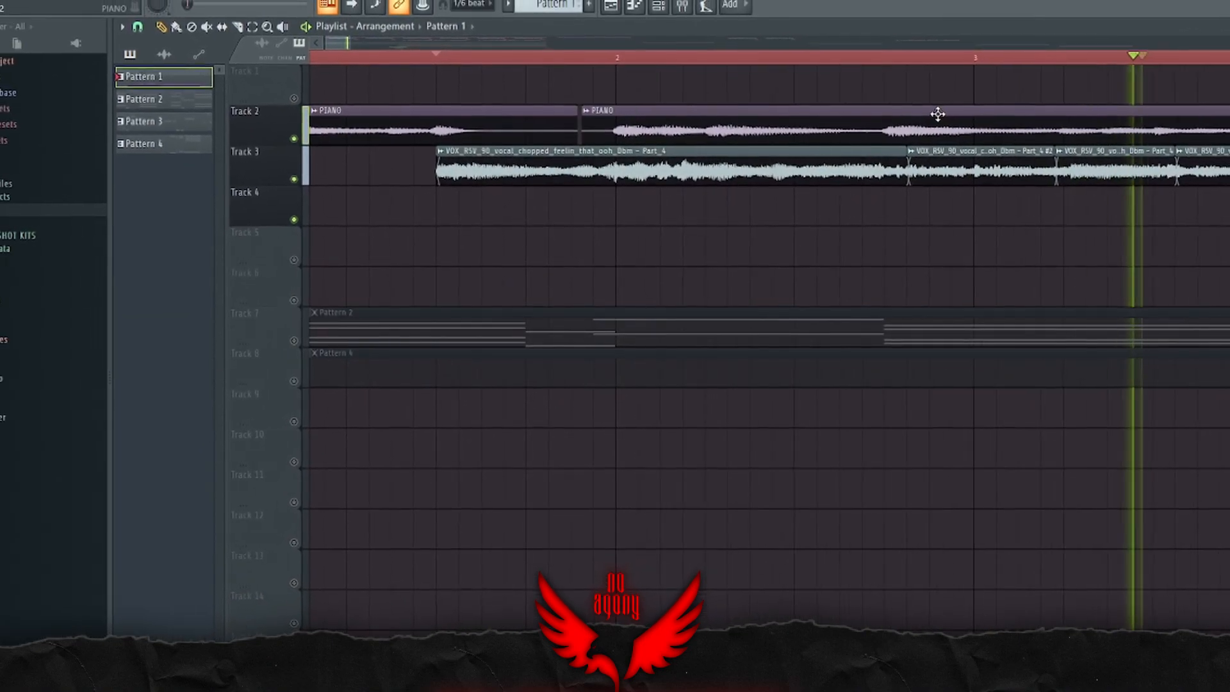
Step: Move the Pattern 1 clip on track 1 to the start of bar 1 and open its notes in the piano roll
{"action": "scroll", "coordinate": [879, 106], "scroll_direction": "down", "scroll_amount": 2}
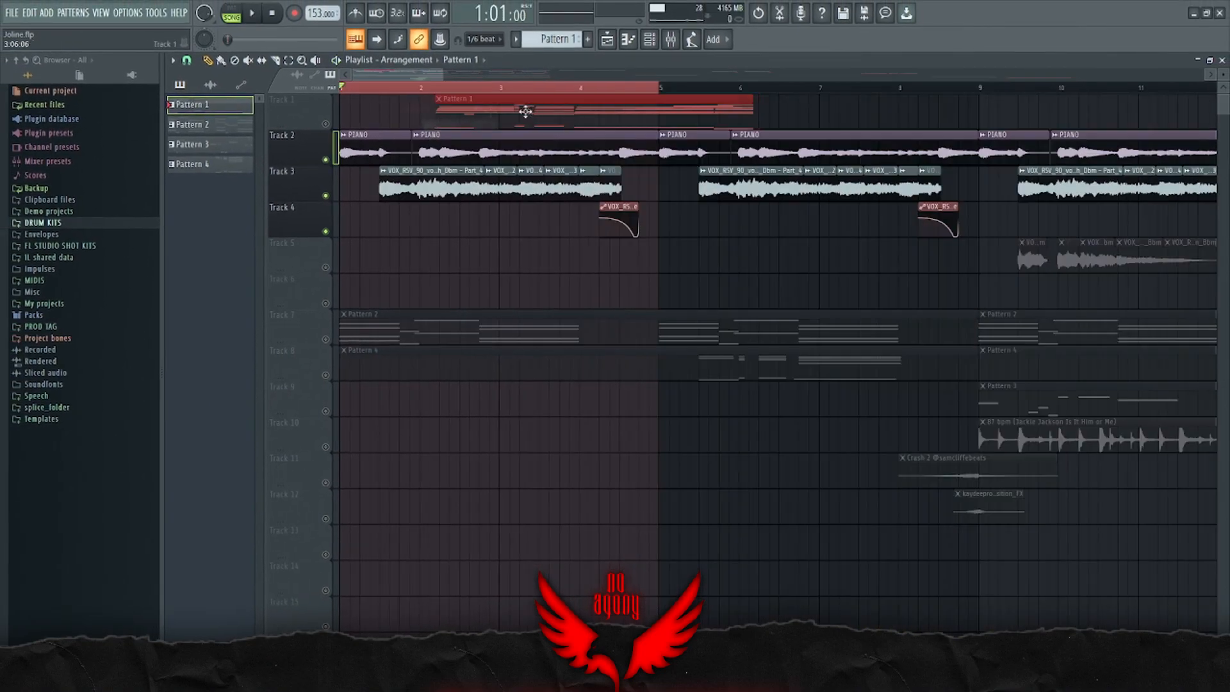
{"action": "left_click_drag", "start_coordinate": [525, 113], "coordinate": [334, 124]}
{"action": "double_click", "coordinate": [406, 119]}
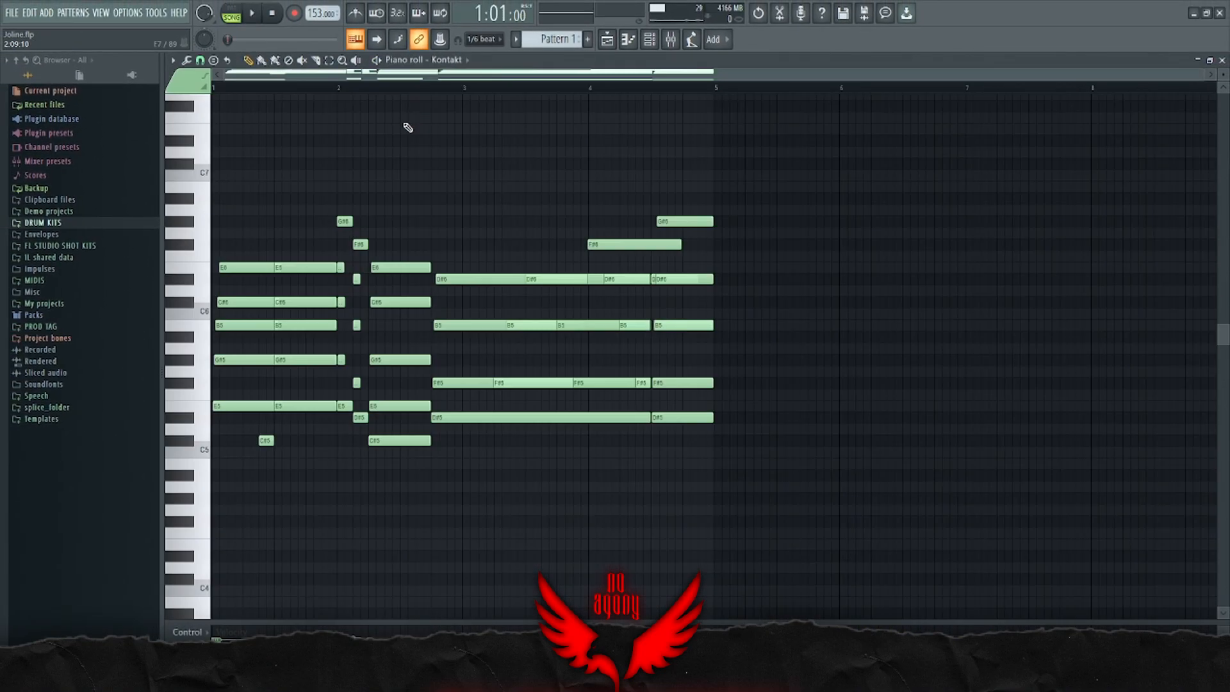
Step: Switch to pattern playback, listen to the Pattern 1 Kontakt chords, and stop
{"action": "key", "text": "F6"}
{"action": "left_click", "coordinate": [675, 283]}
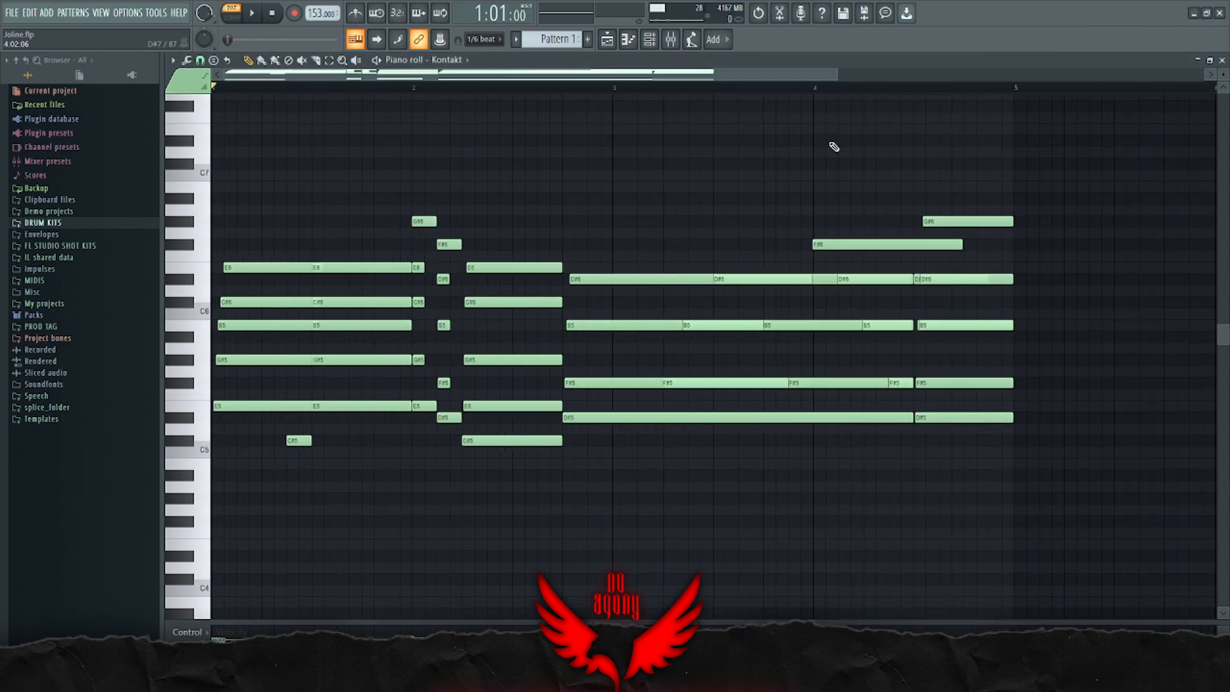
{"action": "key", "text": "space"}
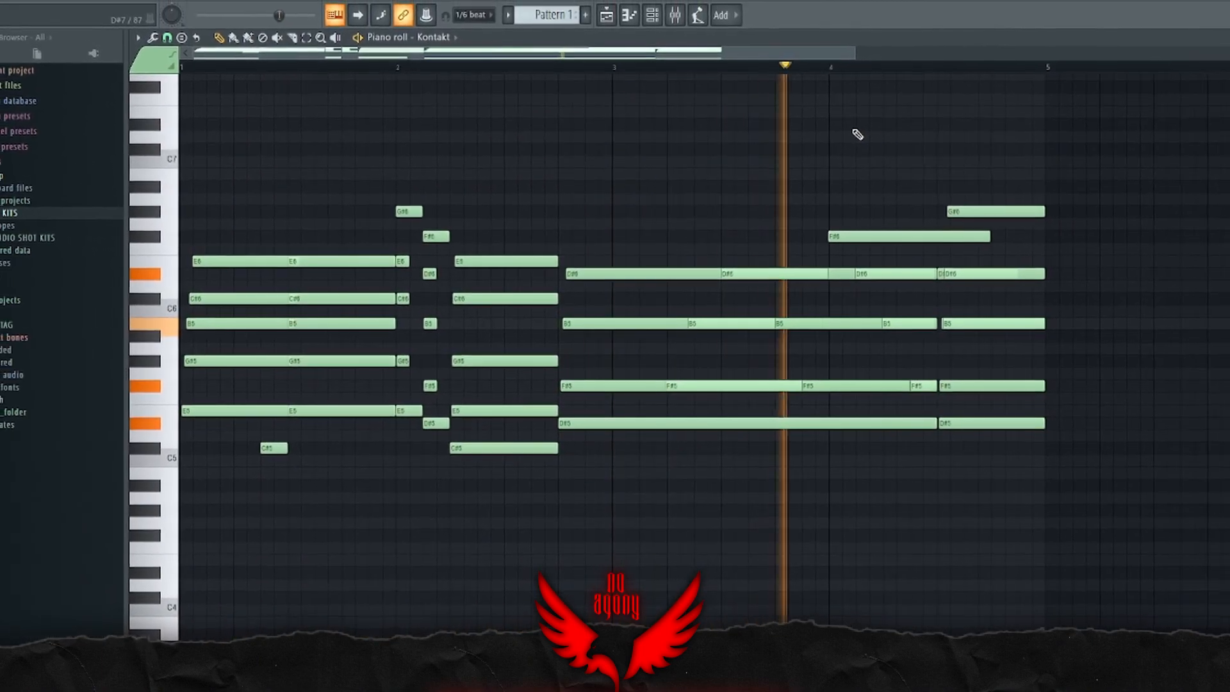
{"action": "key", "text": "space"}
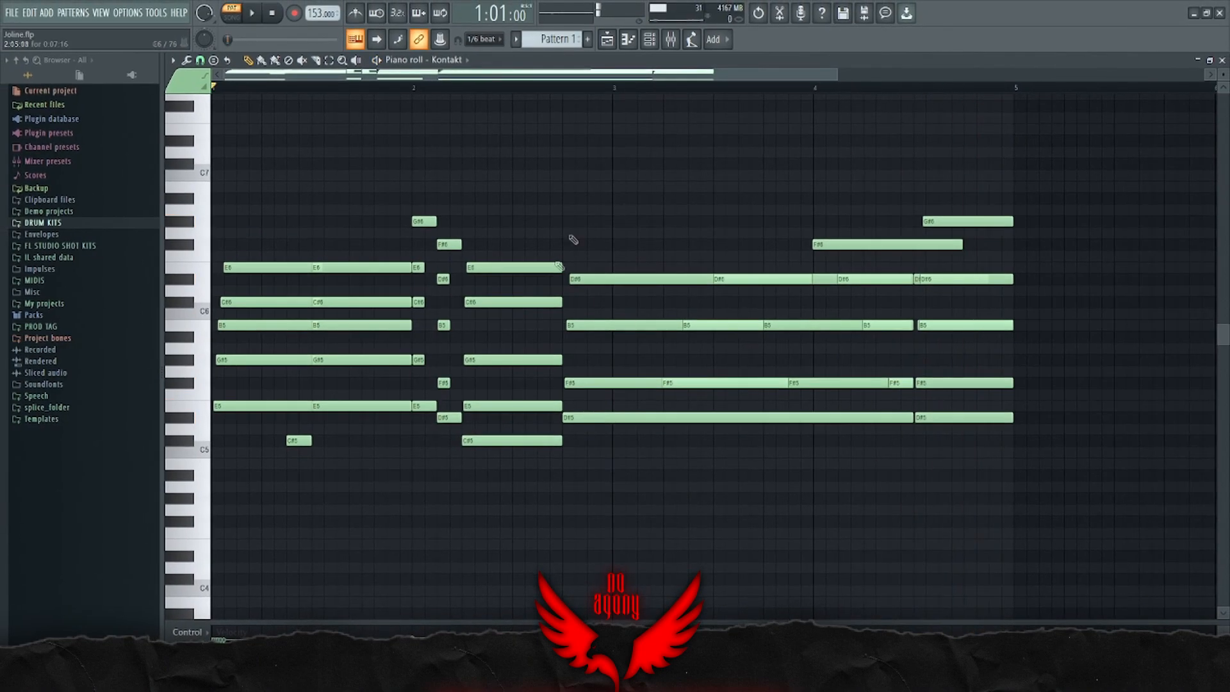
Step: Highlight the second-half chord notes of Pattern 1 to examine them, and clear the selection
{"action": "left_click_drag", "start_coordinate": [1046, 403], "coordinate": [666, 165]}
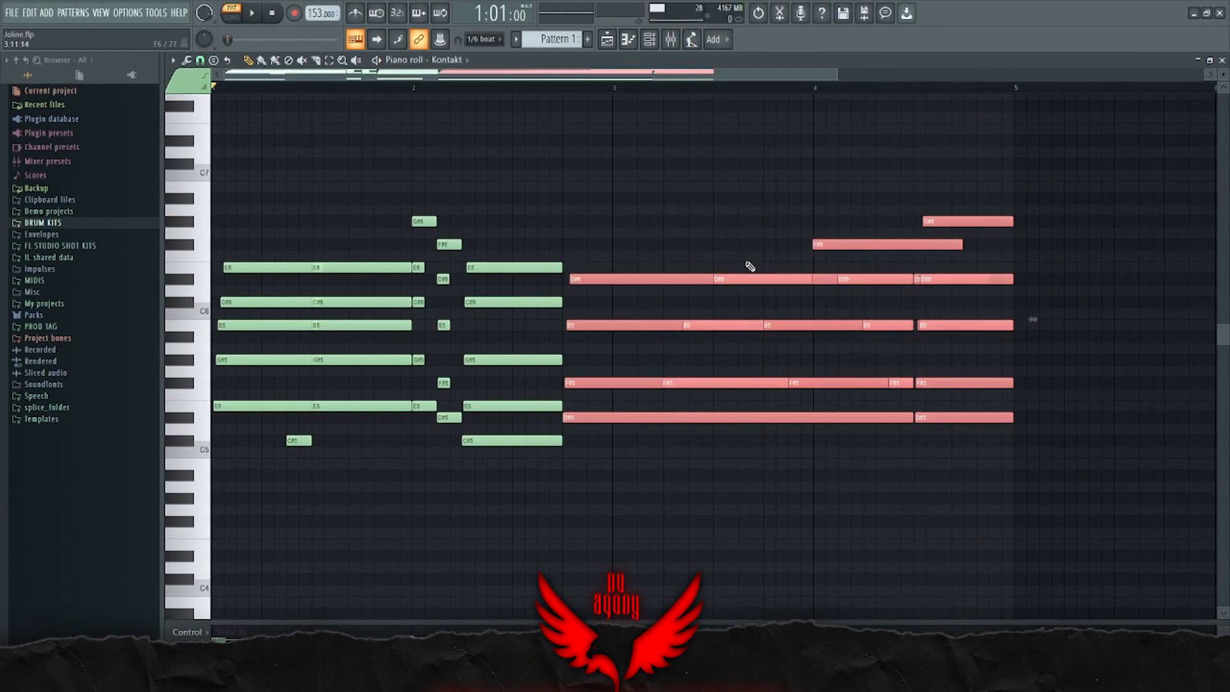
{"action": "left_click", "coordinate": [1076, 445], "text": "ctrl"}
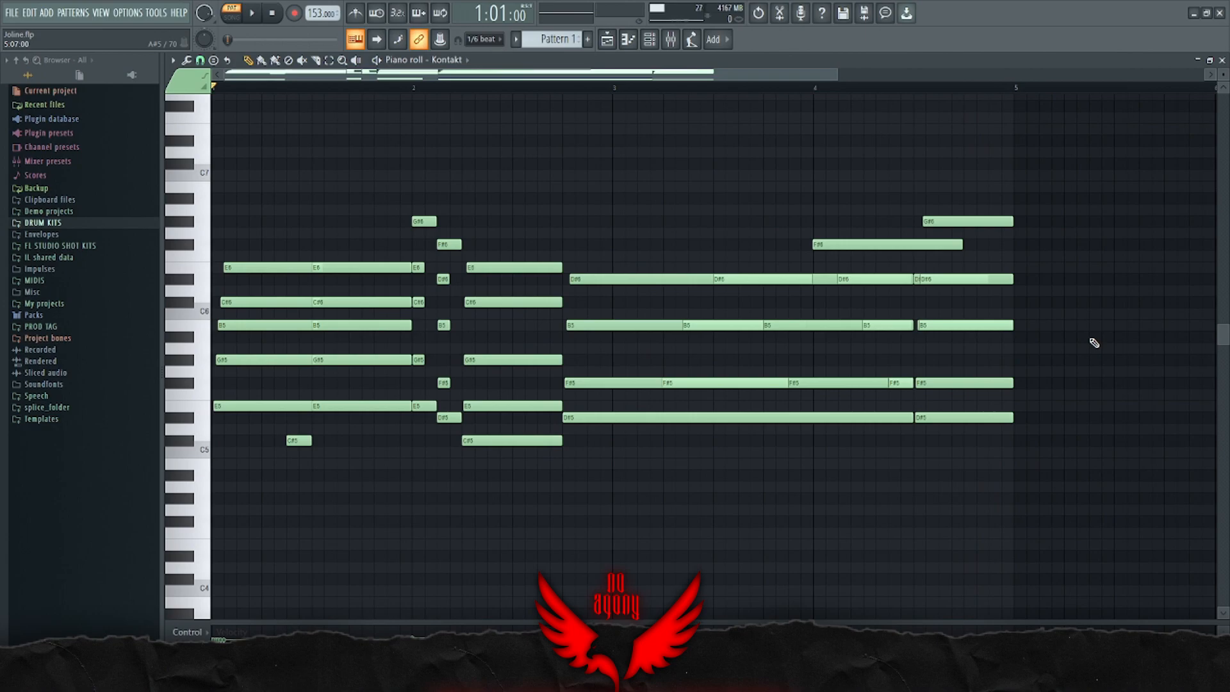
{"action": "left_click_drag", "start_coordinate": [1113, 494], "coordinate": [683, 67]}
{"action": "left_click", "coordinate": [831, 210], "text": "ctrl"}
{"action": "scroll", "coordinate": [824, 239], "scroll_direction": "down", "scroll_amount": 2}
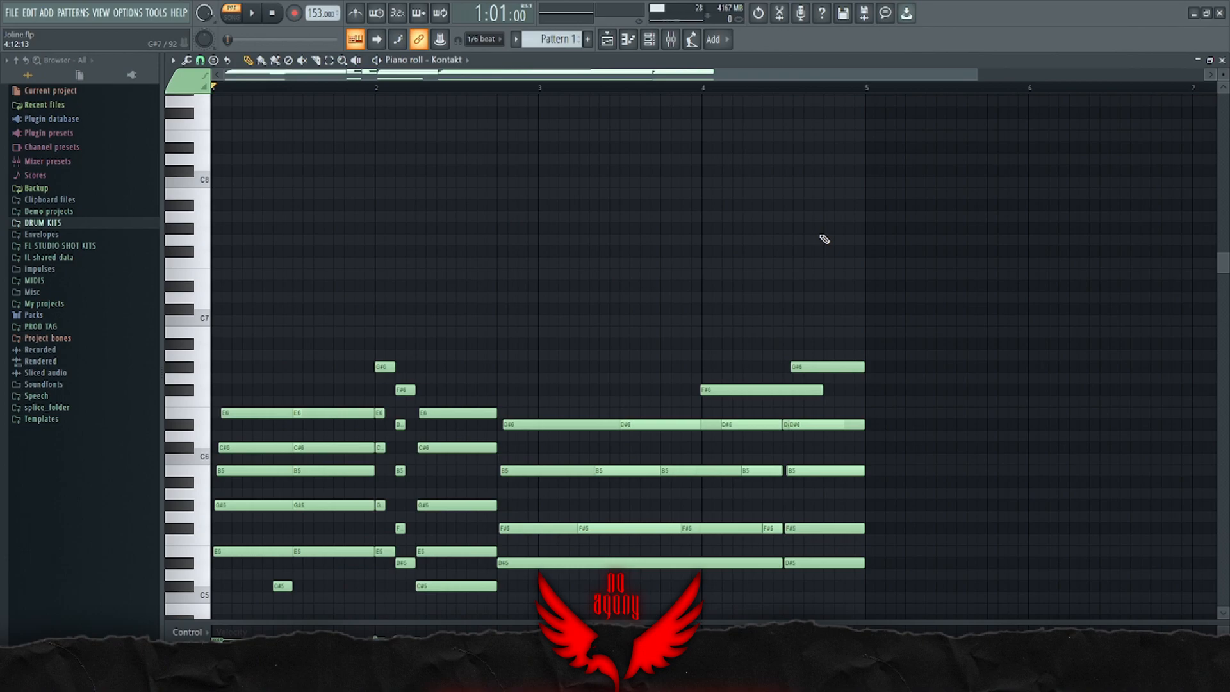
{"action": "scroll", "coordinate": [936, 517], "scroll_direction": "down", "scroll_amount": 2}
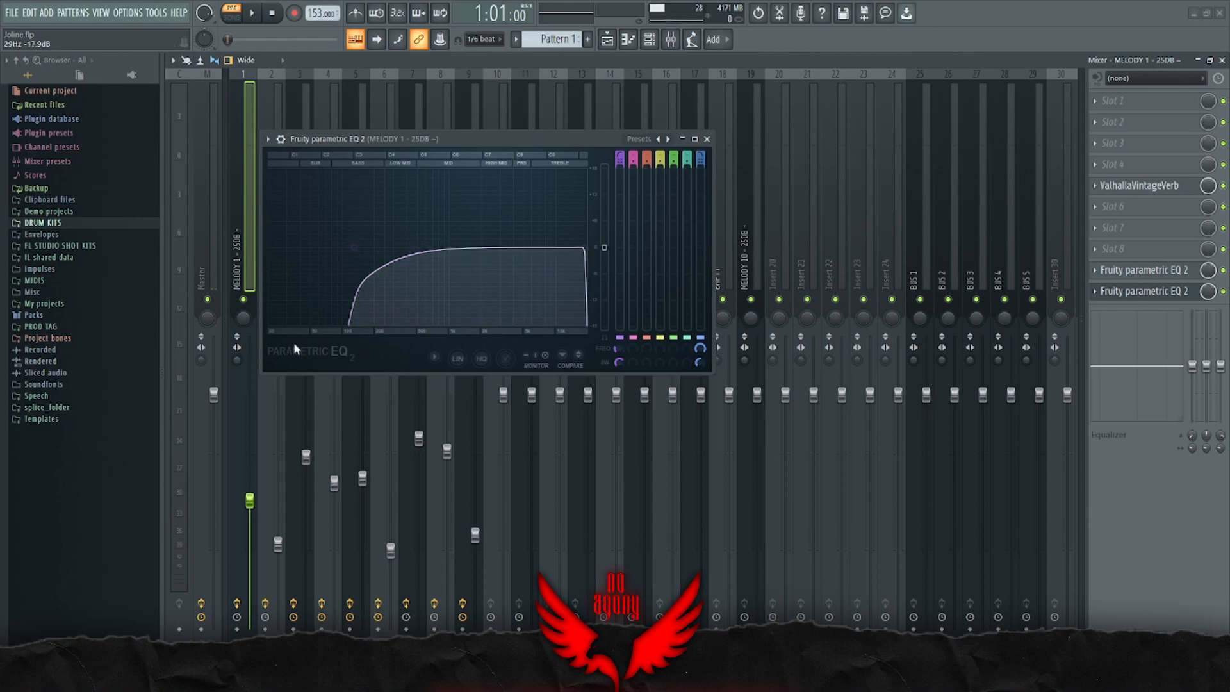
Step: Return from the mixer to the playlist and play the soloed Pattern 2 track in song mode
{"action": "key", "text": "Escape"}
{"action": "left_click", "coordinate": [1221, 59]}
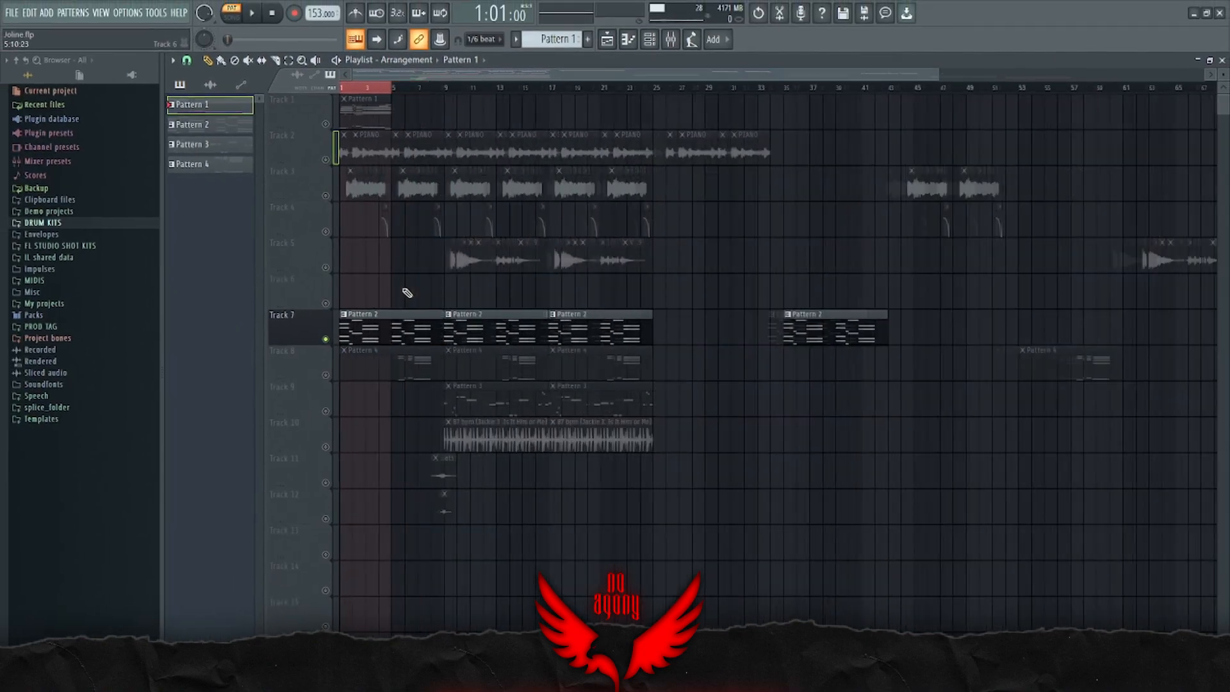
{"action": "key", "text": "l"}
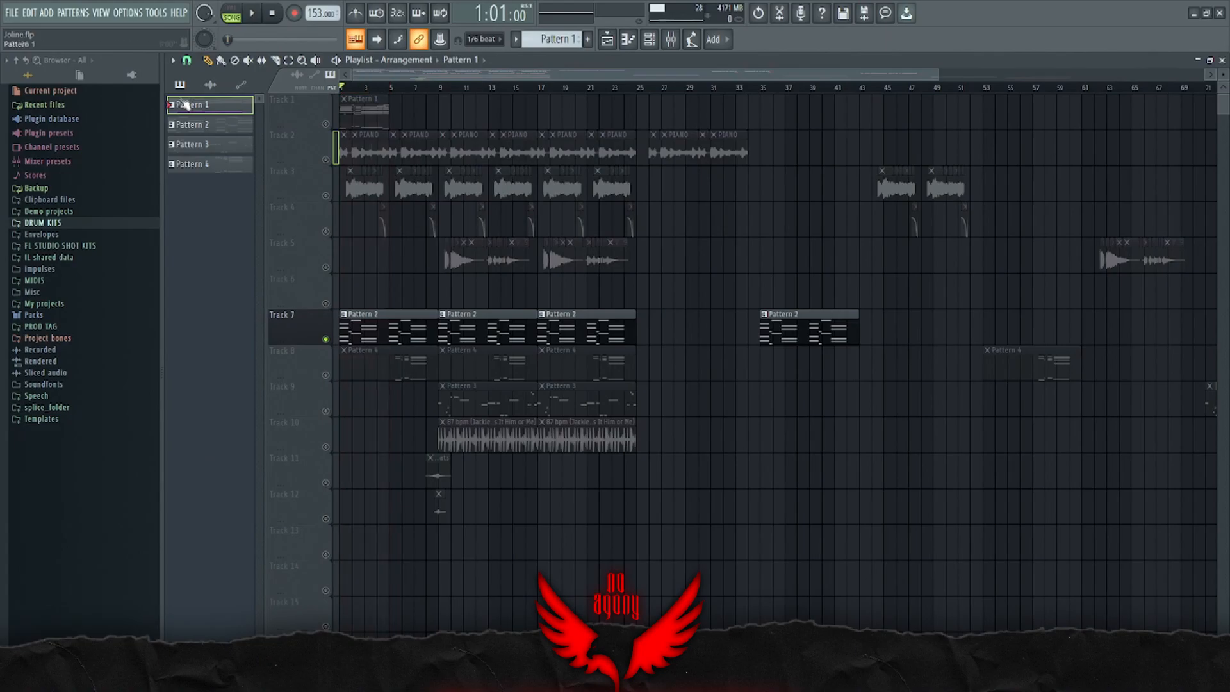
{"action": "scroll", "coordinate": [308, 176], "scroll_direction": "up", "scroll_amount": 4}
{"action": "key", "text": "space"}
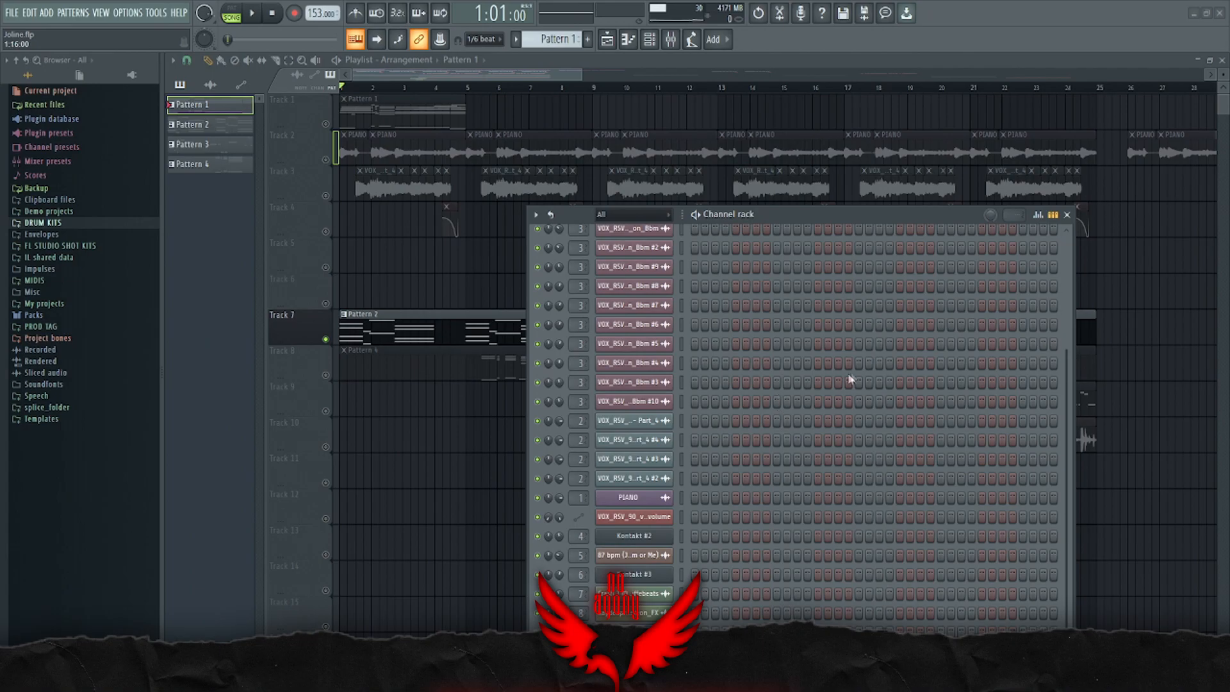
Step: Open the Kontakt #2 instrument from the channel rack to view its violin patch, and close both windows
{"action": "scroll", "coordinate": [850, 372], "scroll_direction": "up", "scroll_amount": 3}
{"action": "left_click", "coordinate": [665, 281]}
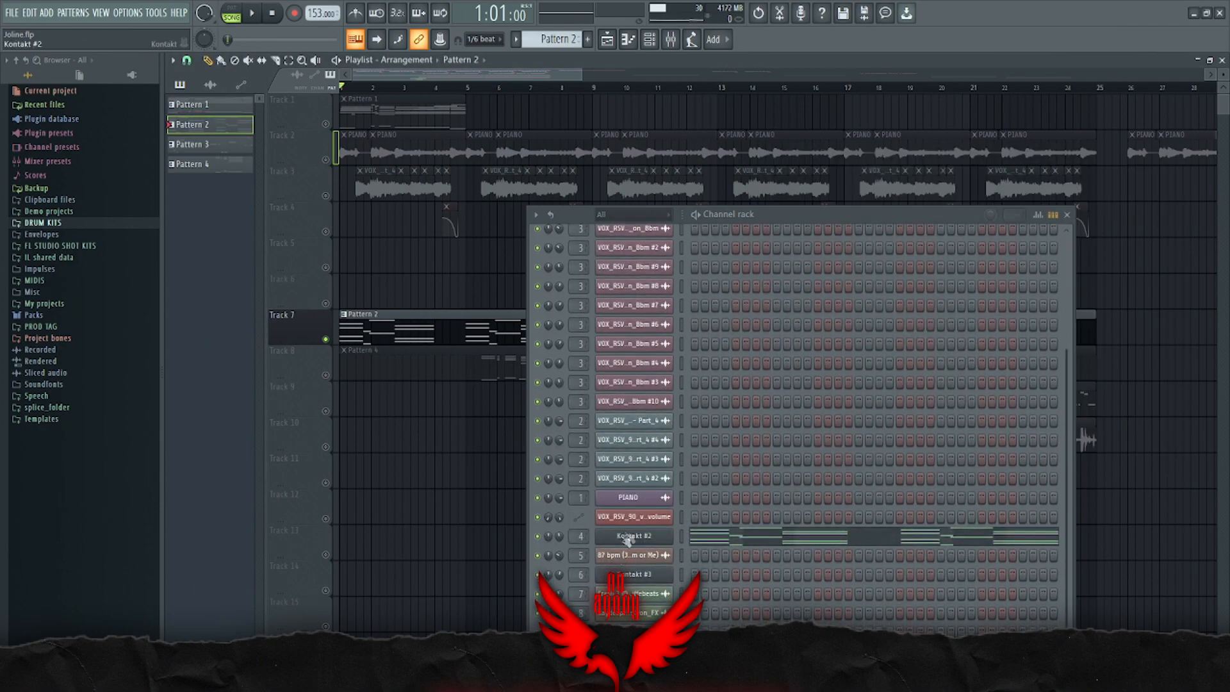
{"action": "left_click", "coordinate": [625, 537]}
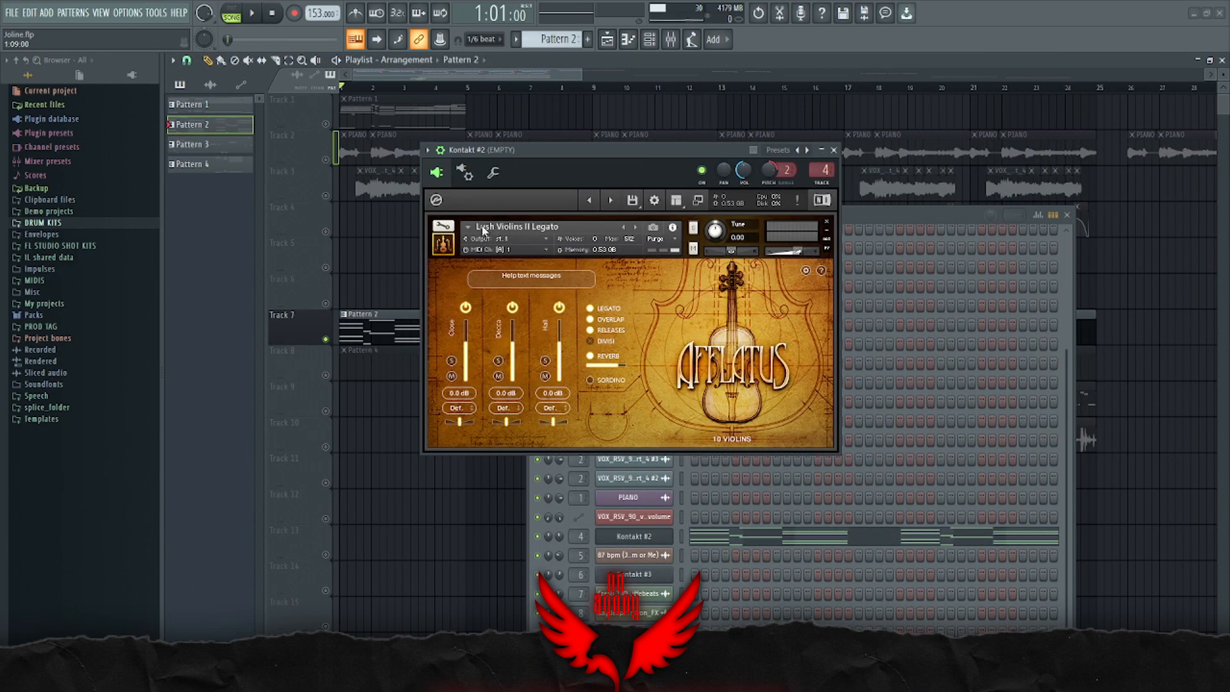
{"action": "left_click", "coordinate": [1067, 215]}
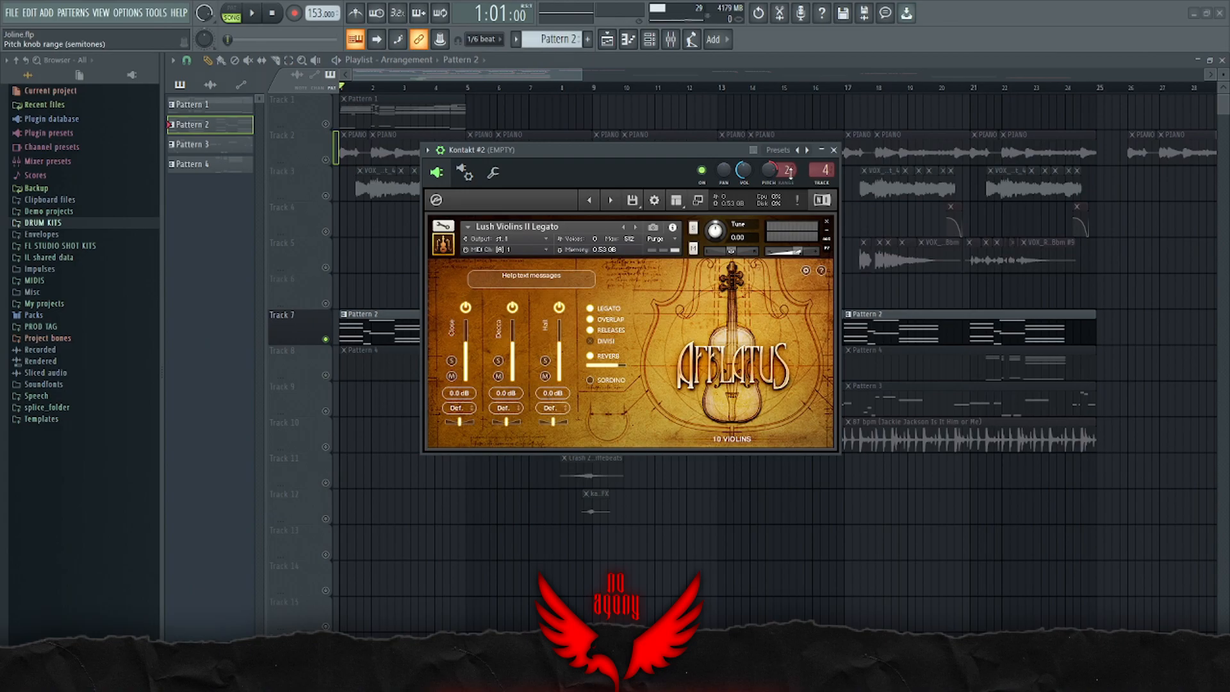
{"action": "left_click", "coordinate": [834, 150]}
Step: Open Pattern 2 in the piano roll, highlight all its notes to examine them, deselect them and close the editor
{"action": "double_click", "coordinate": [412, 339]}
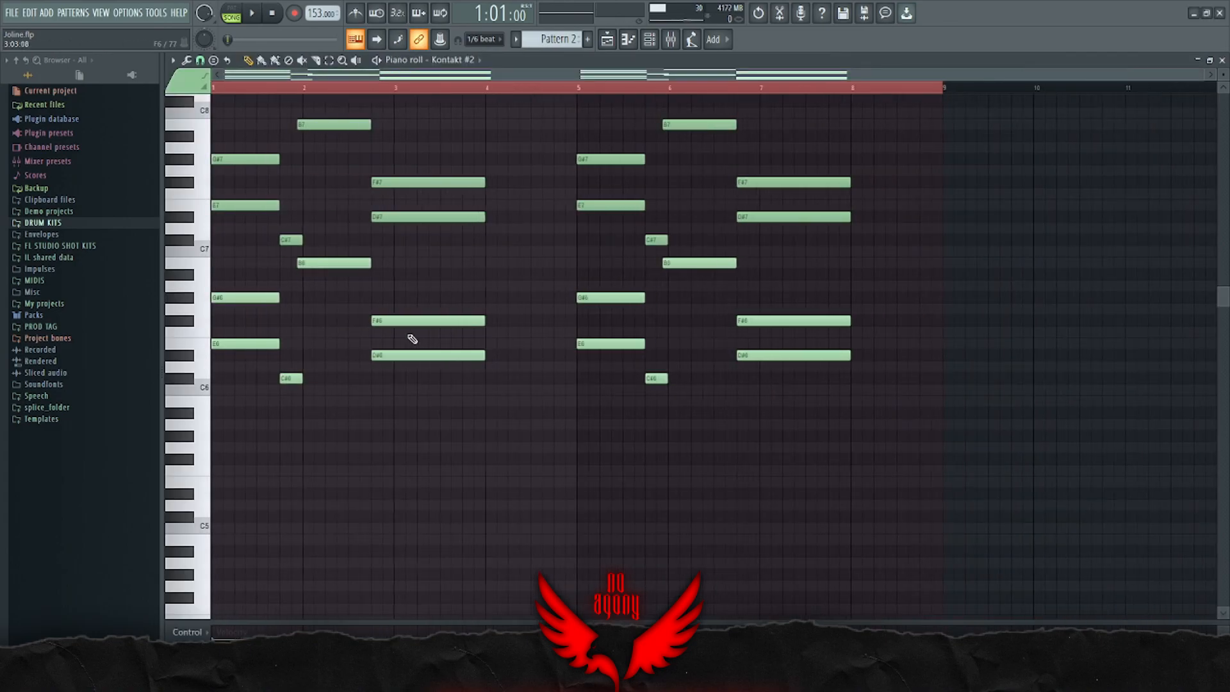
{"action": "scroll", "coordinate": [412, 339], "scroll_direction": "up", "scroll_amount": 3}
{"action": "key", "text": "ctrl+a"}
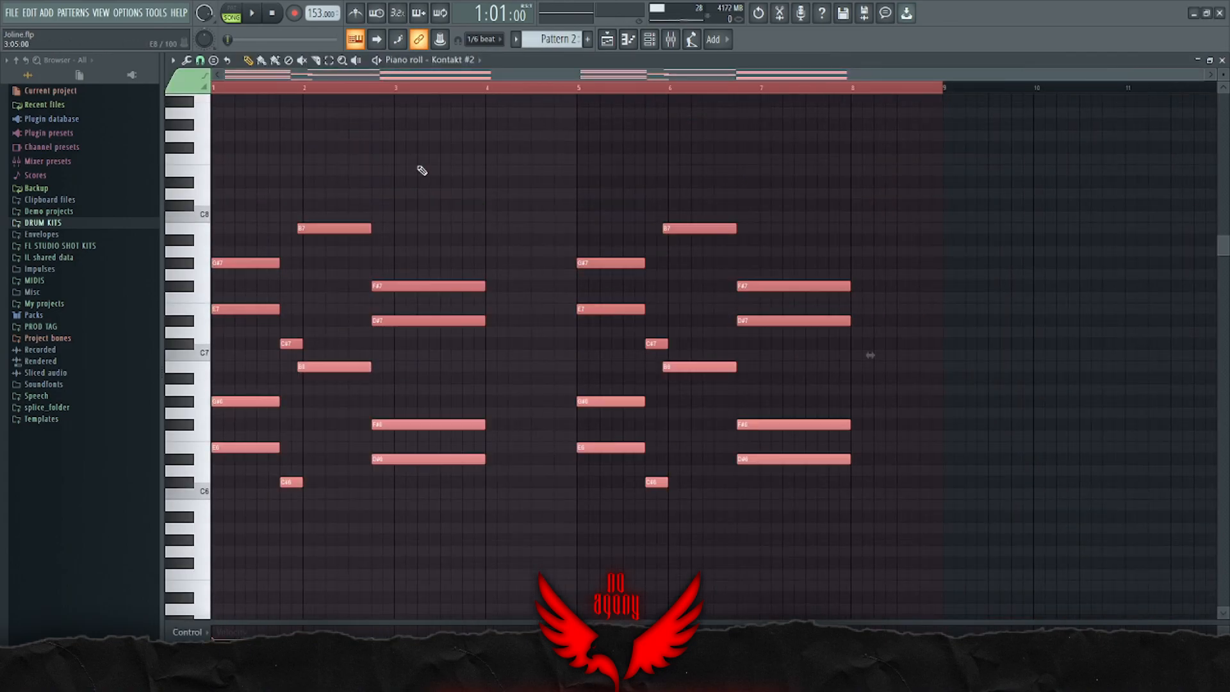
{"action": "key", "text": "ctrl+d"}
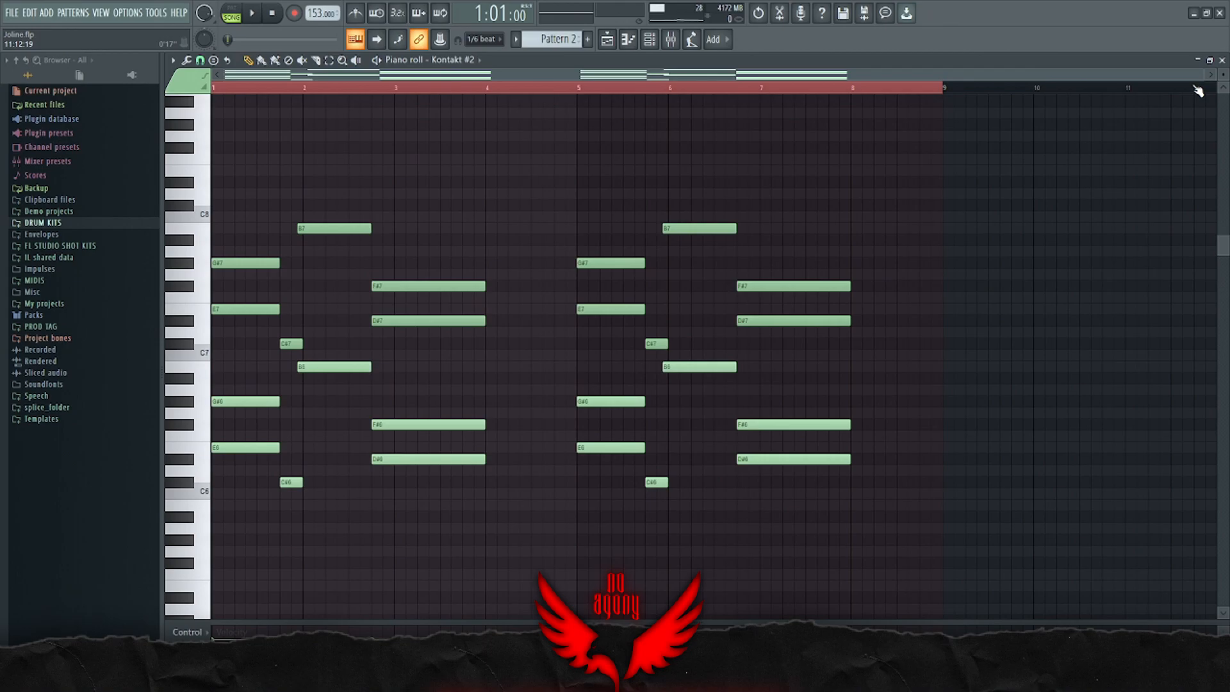
{"action": "left_click", "coordinate": [1221, 59]}
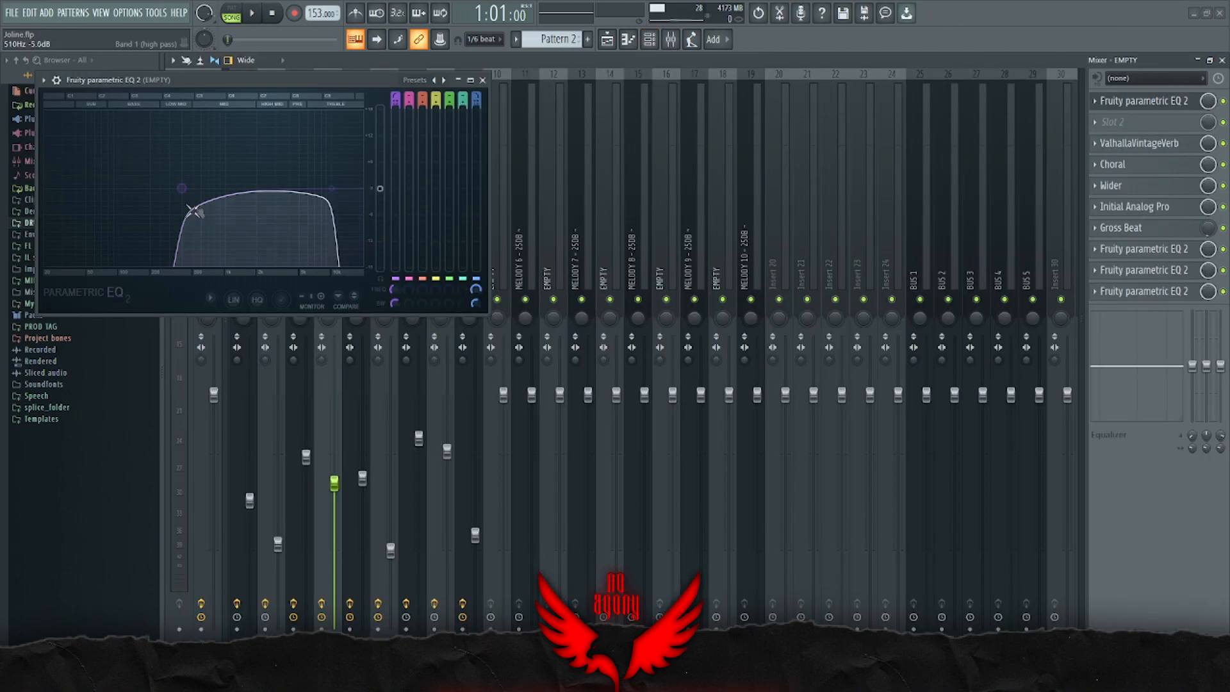
Step: Examine the low-cut and high-cut curve of the Fruity parametric EQ 2 on mixer track 4, and close it
{"action": "left_click_drag", "start_coordinate": [191, 210], "coordinate": [191, 202]}
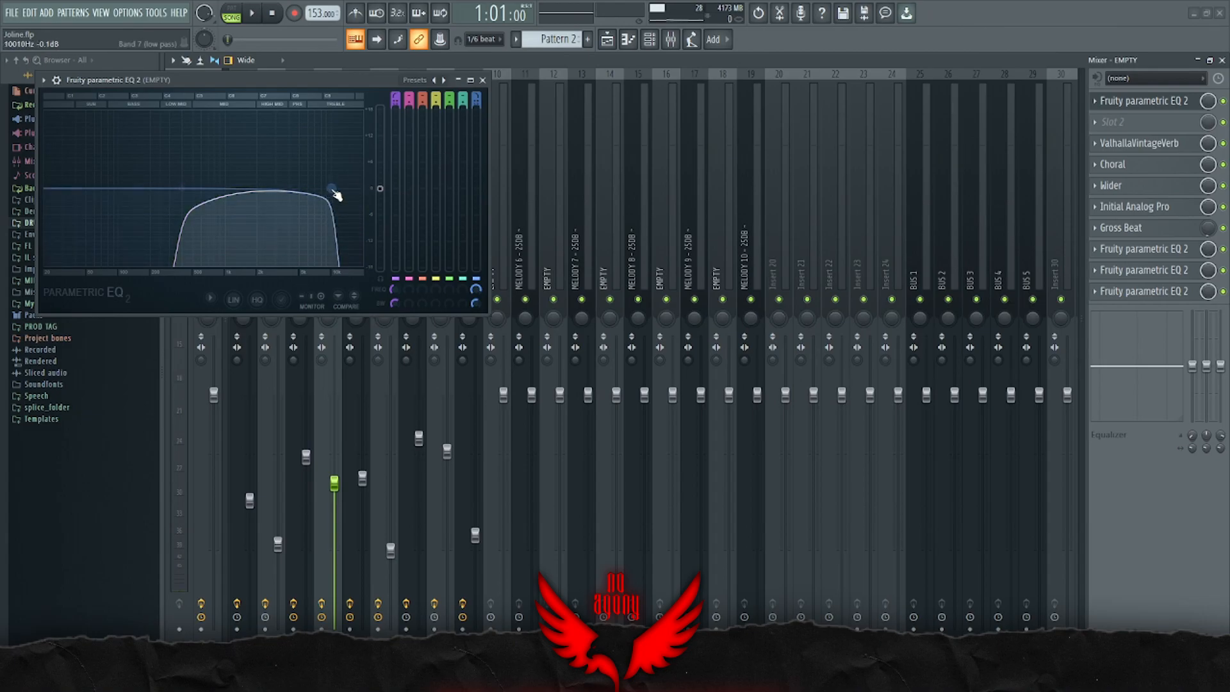
{"action": "left_click_drag", "start_coordinate": [340, 82], "coordinate": [668, 224]}
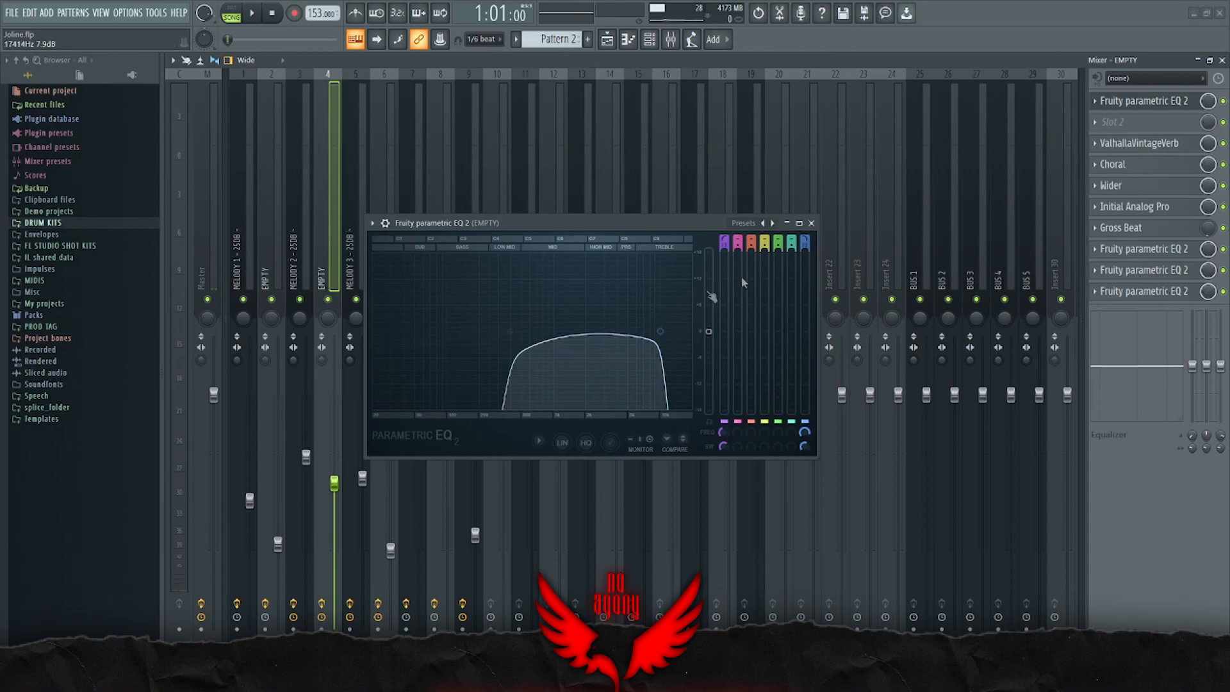
{"action": "left_click", "coordinate": [811, 224]}
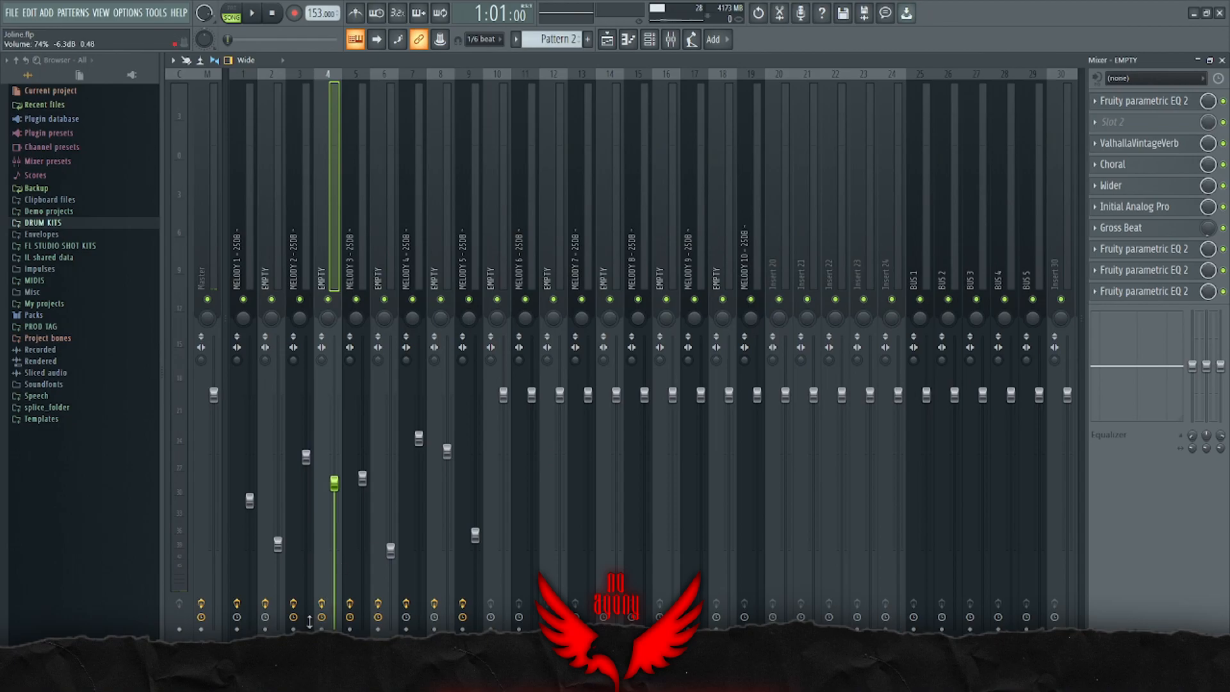
Step: Play the violin part and inspect the ValhallaVintageVerb settings on mixer track 4
{"action": "left_click", "coordinate": [321, 606]}
{"action": "key", "text": "space"}
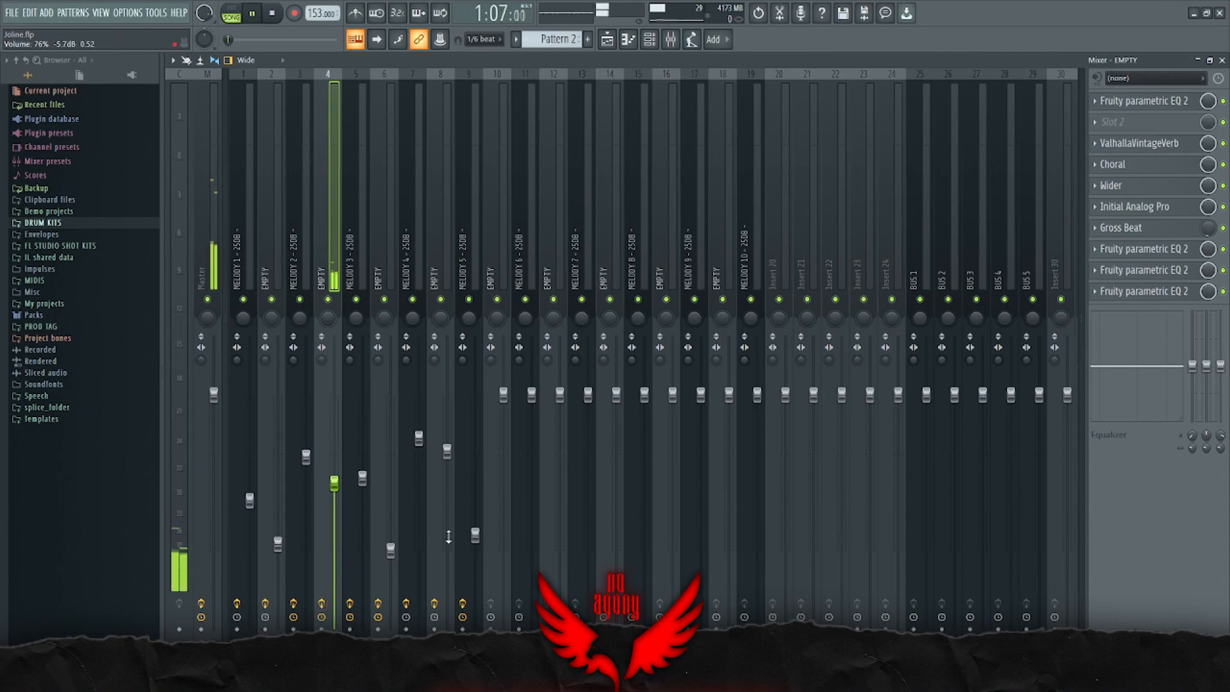
{"action": "left_click", "coordinate": [1139, 143]}
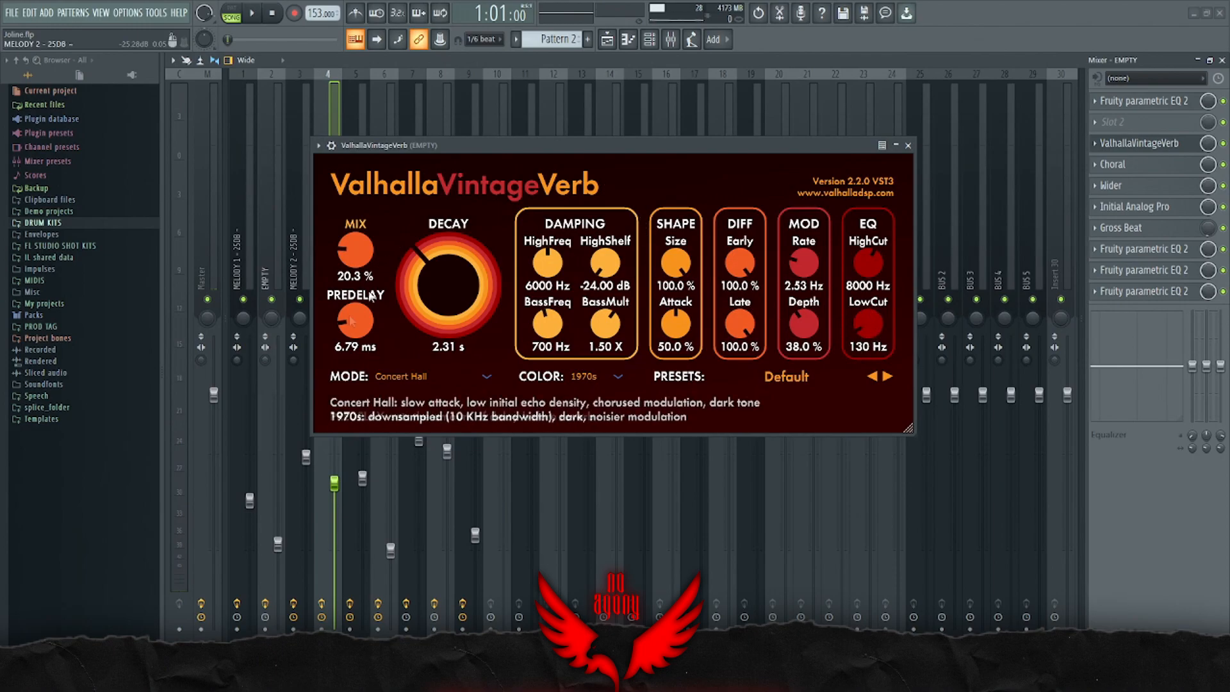
{"action": "left_click", "coordinate": [907, 145]}
Step: Inspect the Choral and Wider effect settings on mixer track 4
{"action": "left_click", "coordinate": [1127, 165]}
{"action": "left_click_drag", "start_coordinate": [445, 216], "coordinate": [547, 162]}
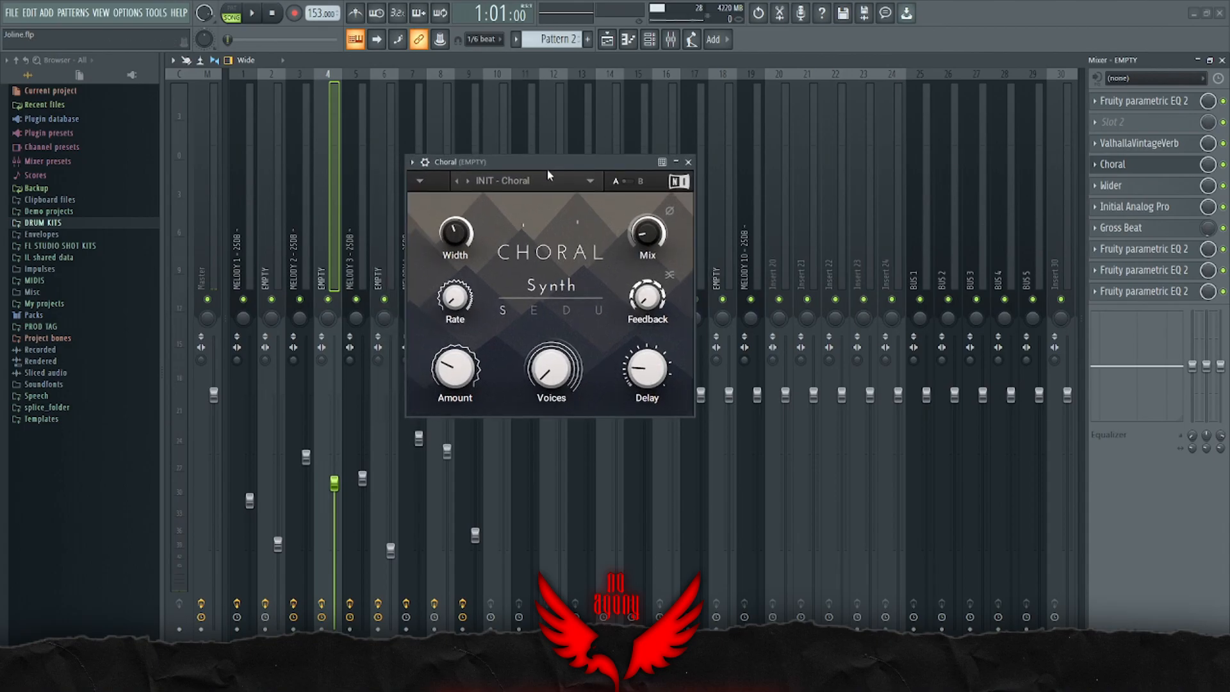
{"action": "left_click", "coordinate": [1127, 164]}
{"action": "left_click", "coordinate": [1114, 185]}
{"action": "left_click_drag", "start_coordinate": [289, 166], "coordinate": [528, 206]}
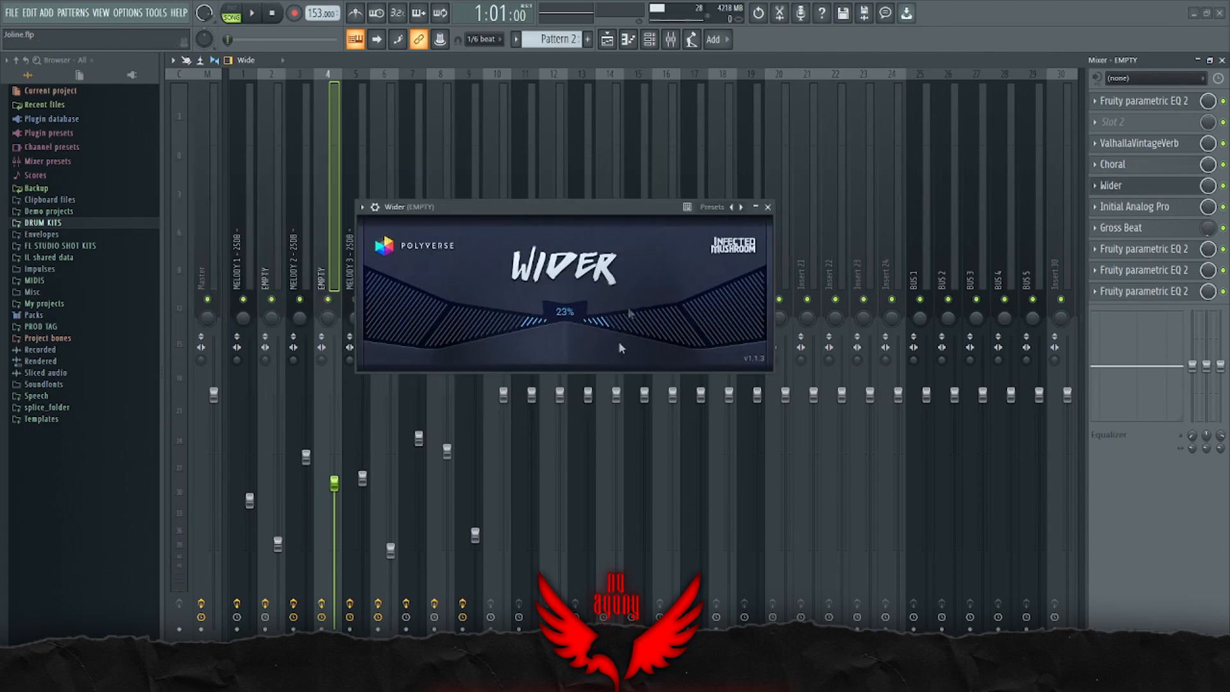
Step: Close the Wider effect and inspect the Initial Analog Pro settings on mixer track 4
{"action": "left_click", "coordinate": [768, 207]}
{"action": "left_click", "coordinate": [1134, 206]}
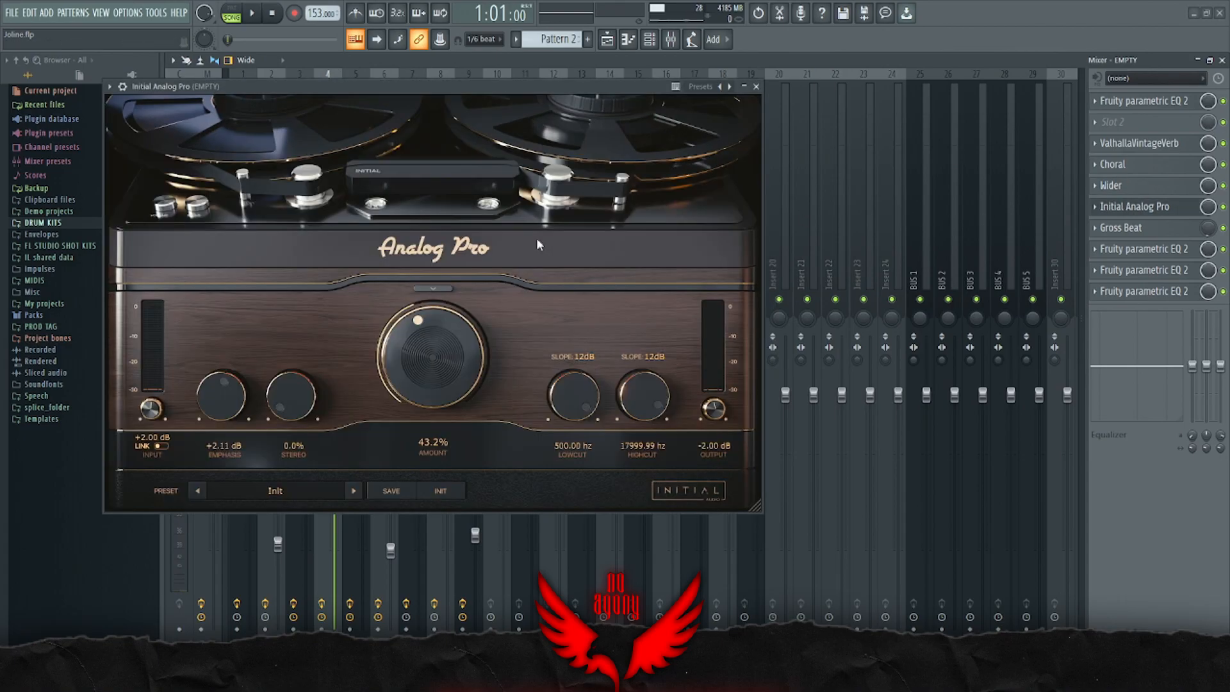
{"action": "left_click_drag", "start_coordinate": [402, 87], "coordinate": [626, 105]}
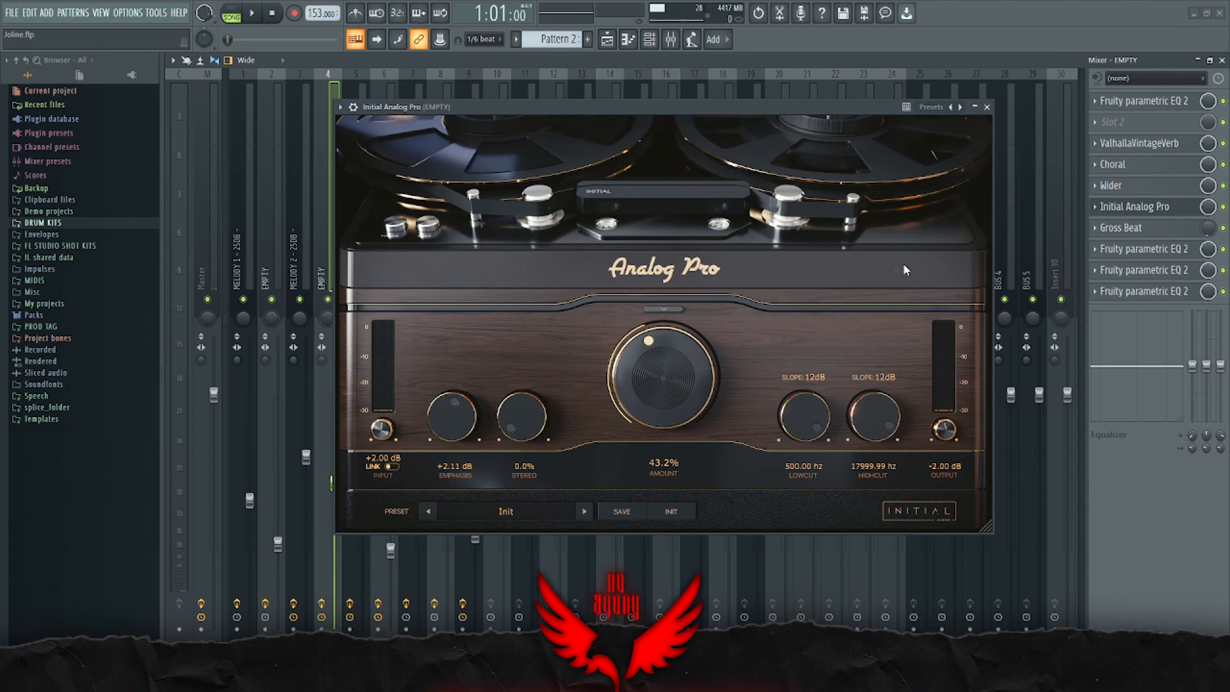
{"action": "left_click", "coordinate": [506, 511]}
{"action": "left_click", "coordinate": [729, 313]}
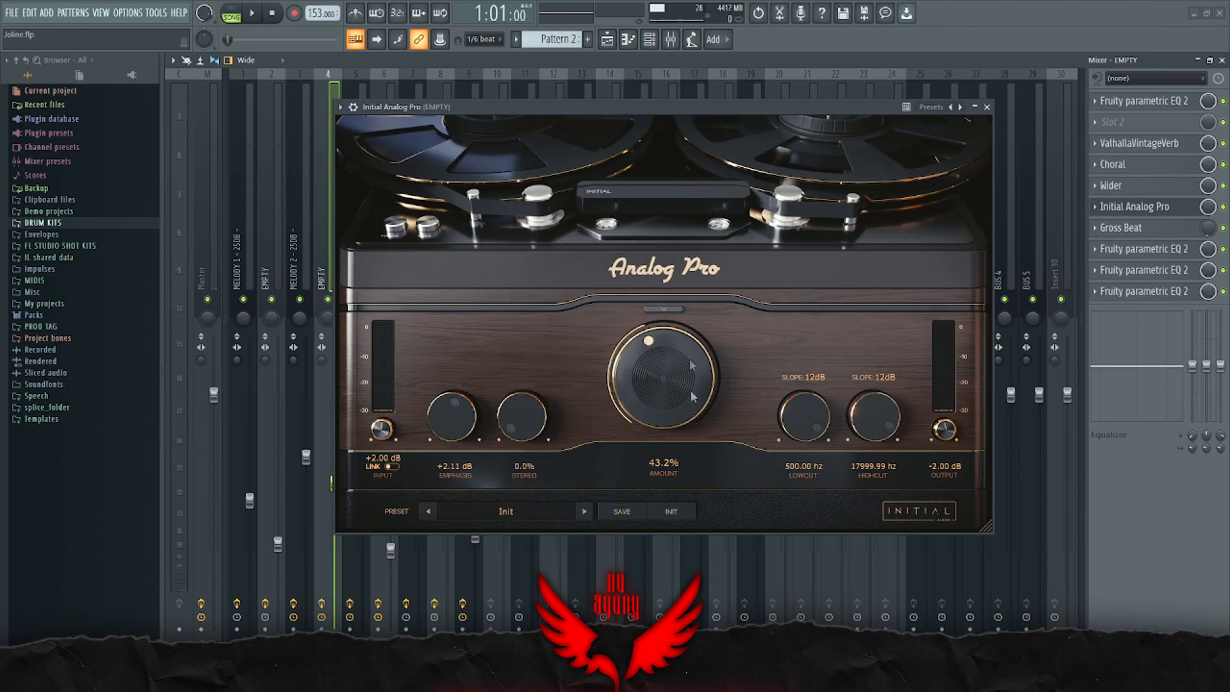
Step: Inspect the 1/3 Bt Gate volume envelope in Gross Beat on mixer track 4, and close the effect
{"action": "left_click", "coordinate": [1121, 227]}
{"action": "left_click_drag", "start_coordinate": [419, 128], "coordinate": [534, 192]}
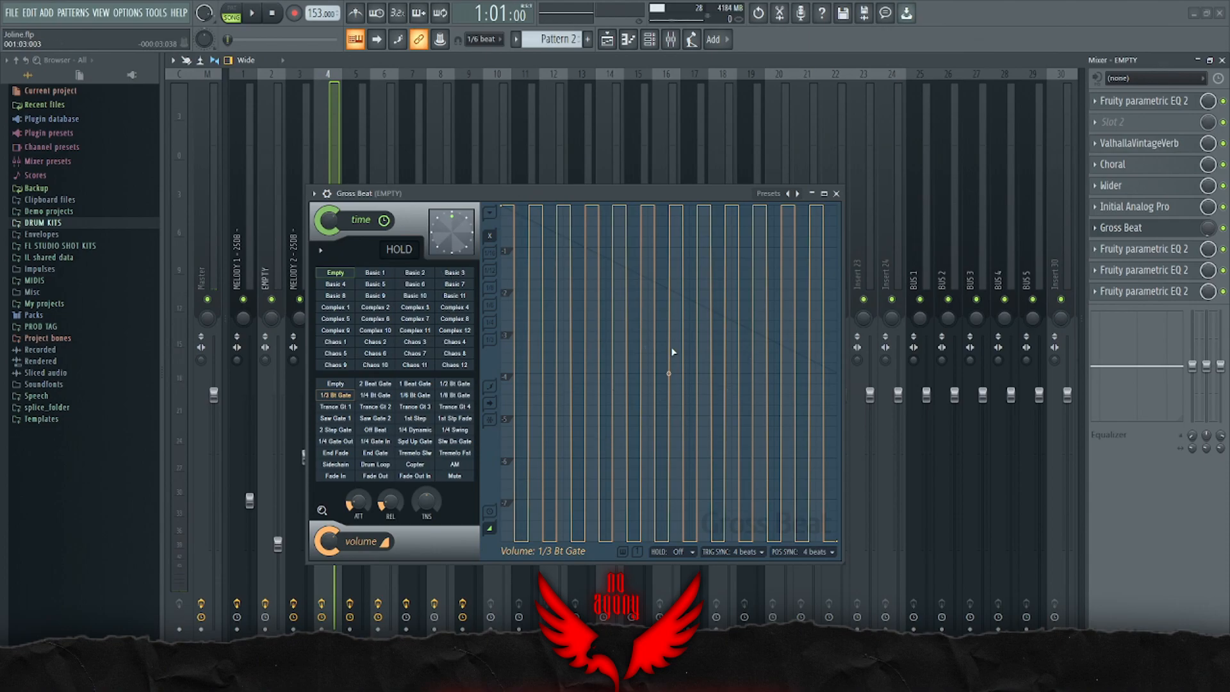
{"action": "left_click", "coordinate": [836, 194]}
Step: Examine the curves of the last three Fruity parametric EQ 2 effects on mixer track 4
{"action": "left_click", "coordinate": [1140, 249]}
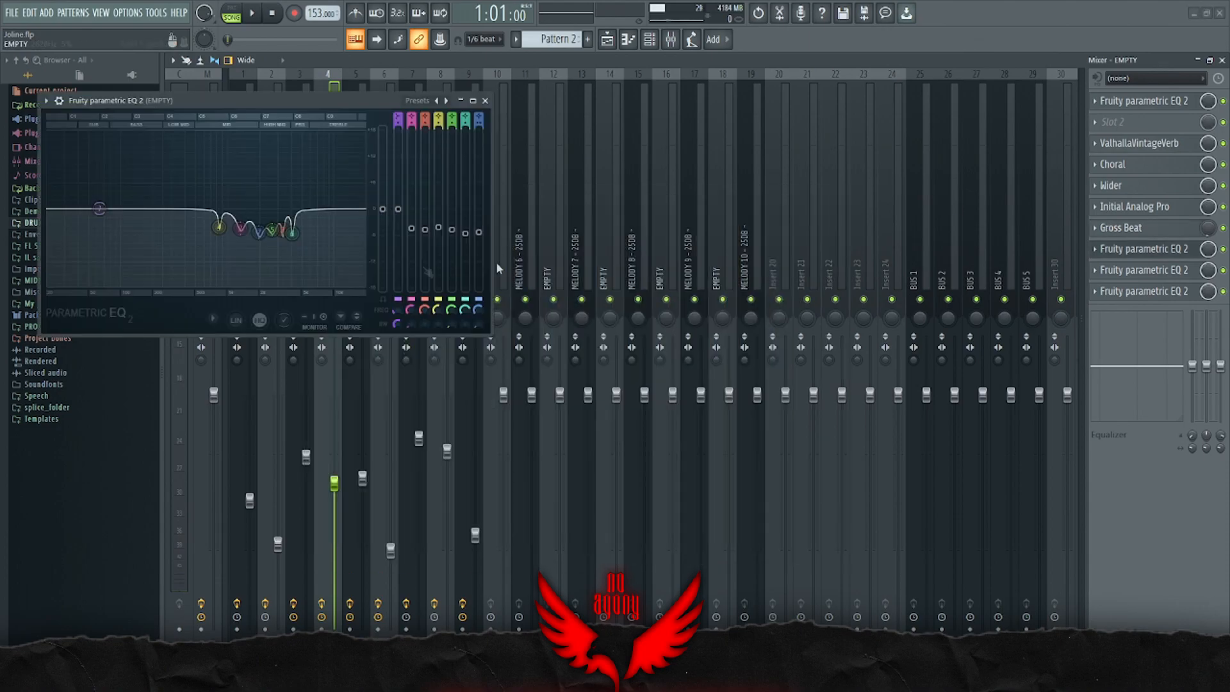
{"action": "left_click_drag", "start_coordinate": [269, 99], "coordinate": [509, 215]}
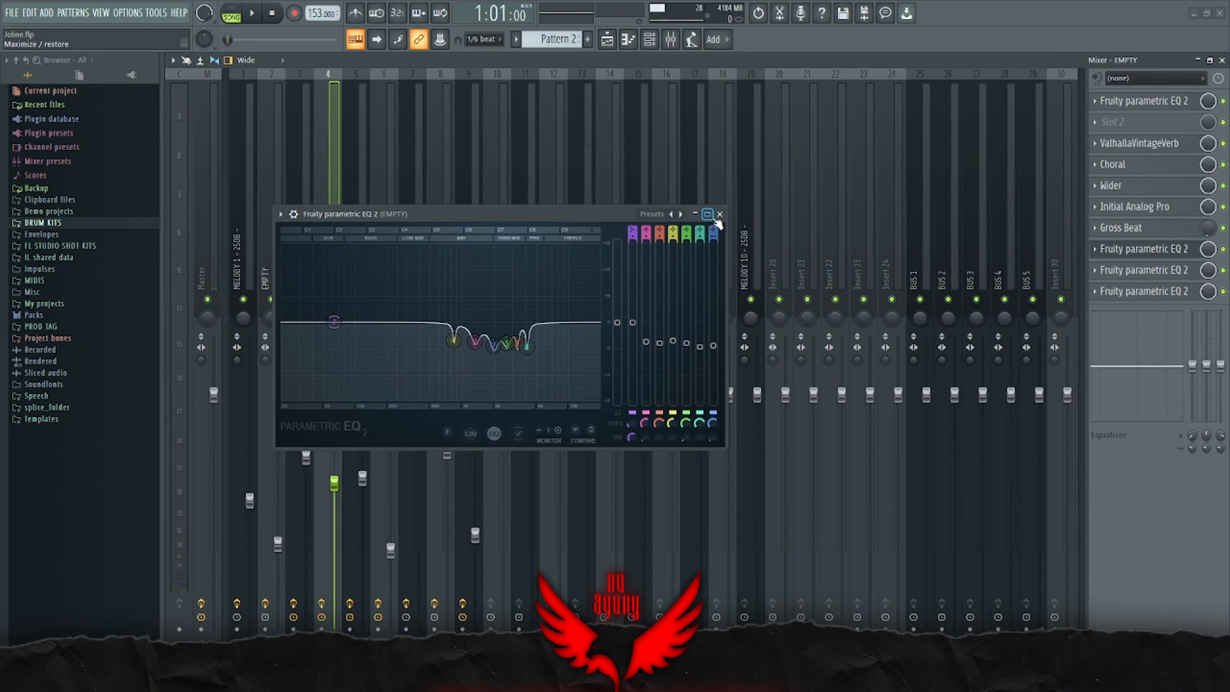
{"action": "left_click", "coordinate": [719, 214]}
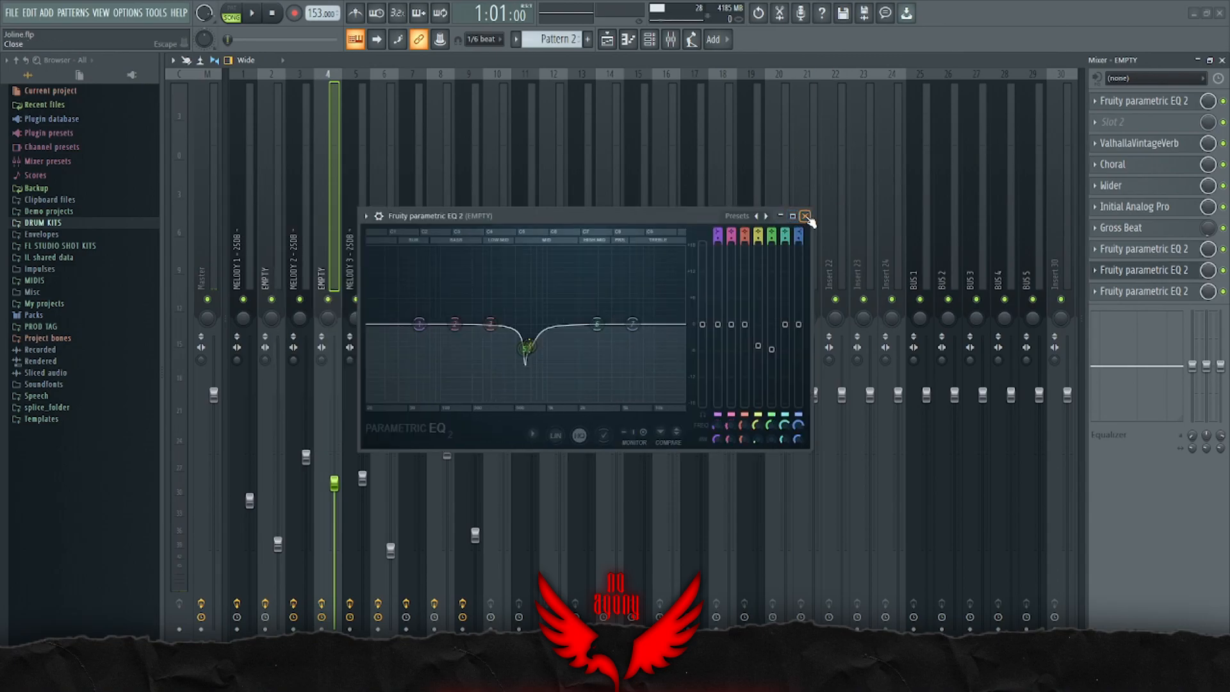
{"action": "left_click", "coordinate": [804, 215]}
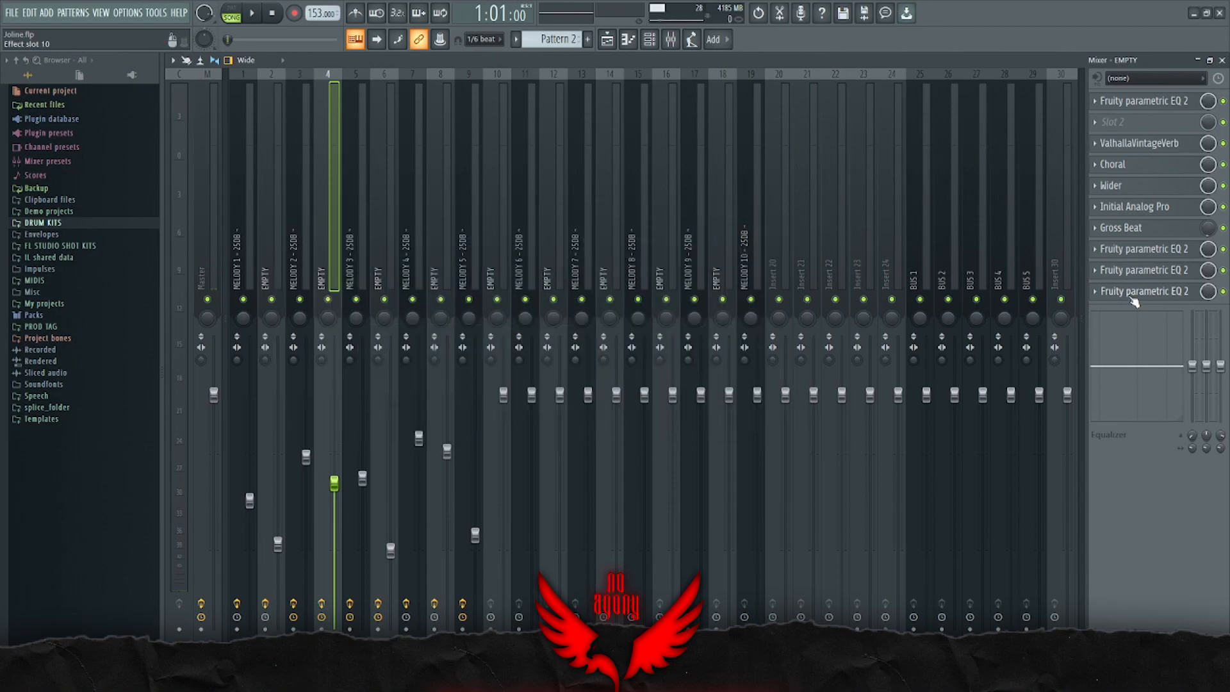
{"action": "left_click", "coordinate": [1137, 292]}
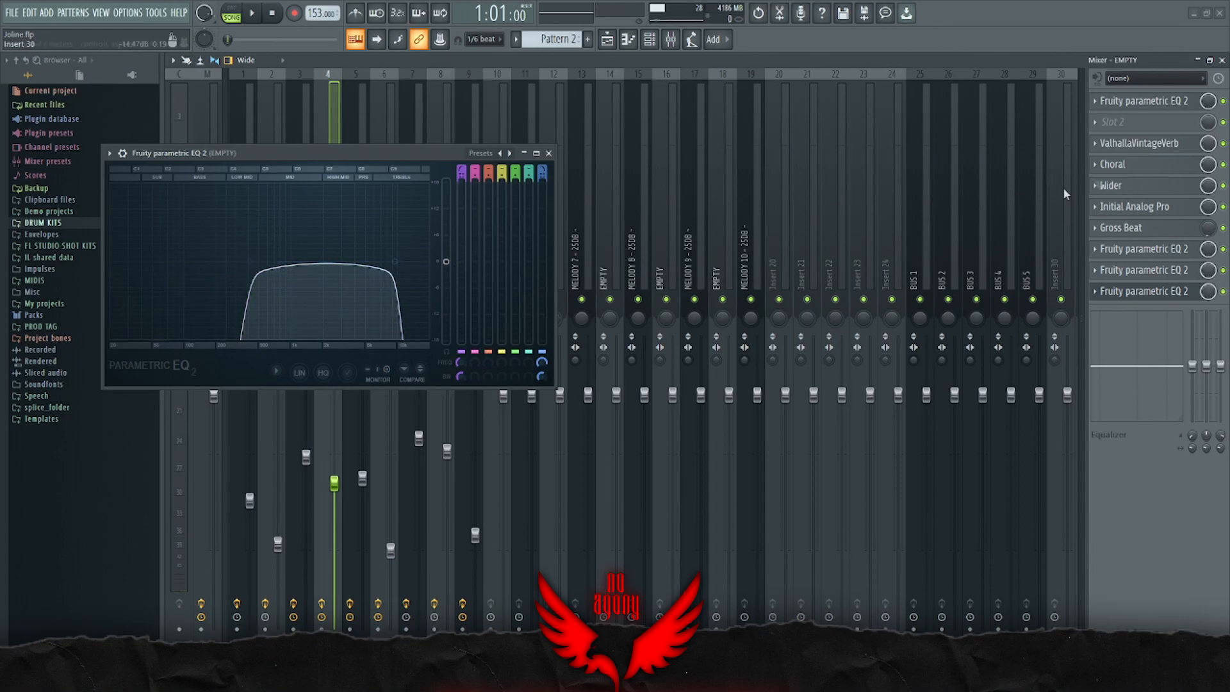
{"action": "left_click", "coordinate": [1147, 143]}
{"action": "left_click", "coordinate": [1149, 144]}
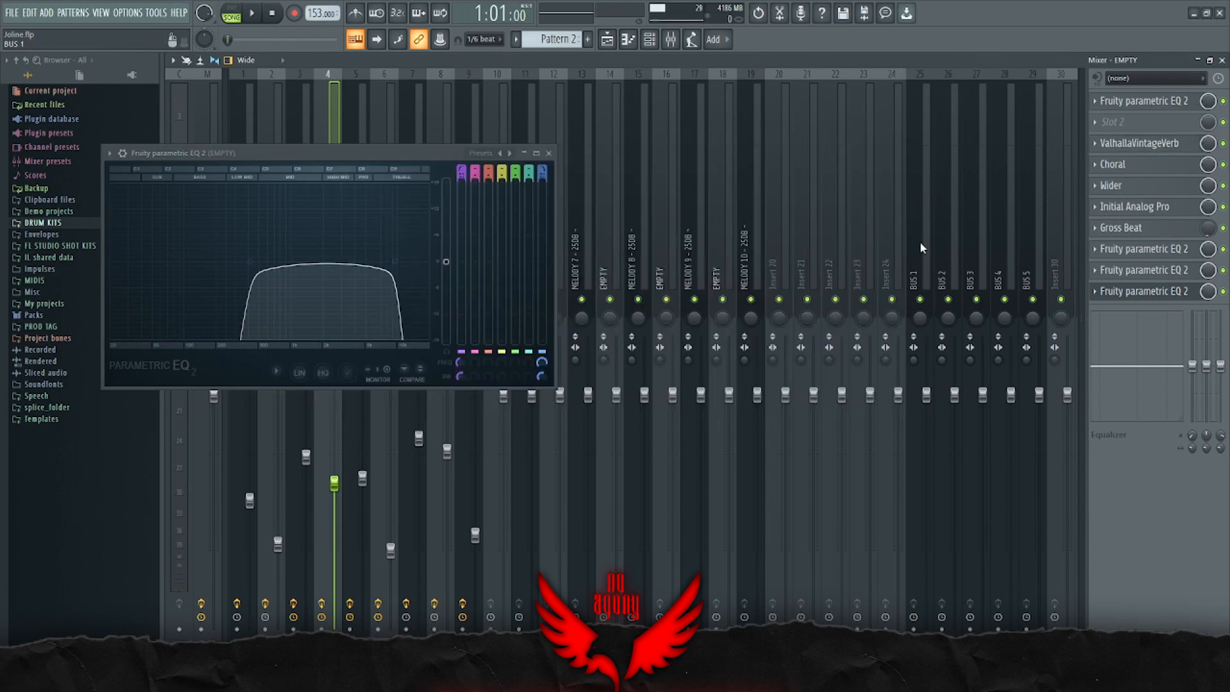
Step: Solo the Pattern 4 clips on playlist track 8 and play them from bar 5
{"action": "key", "text": "F5"}
{"action": "right_click", "coordinate": [325, 375]}
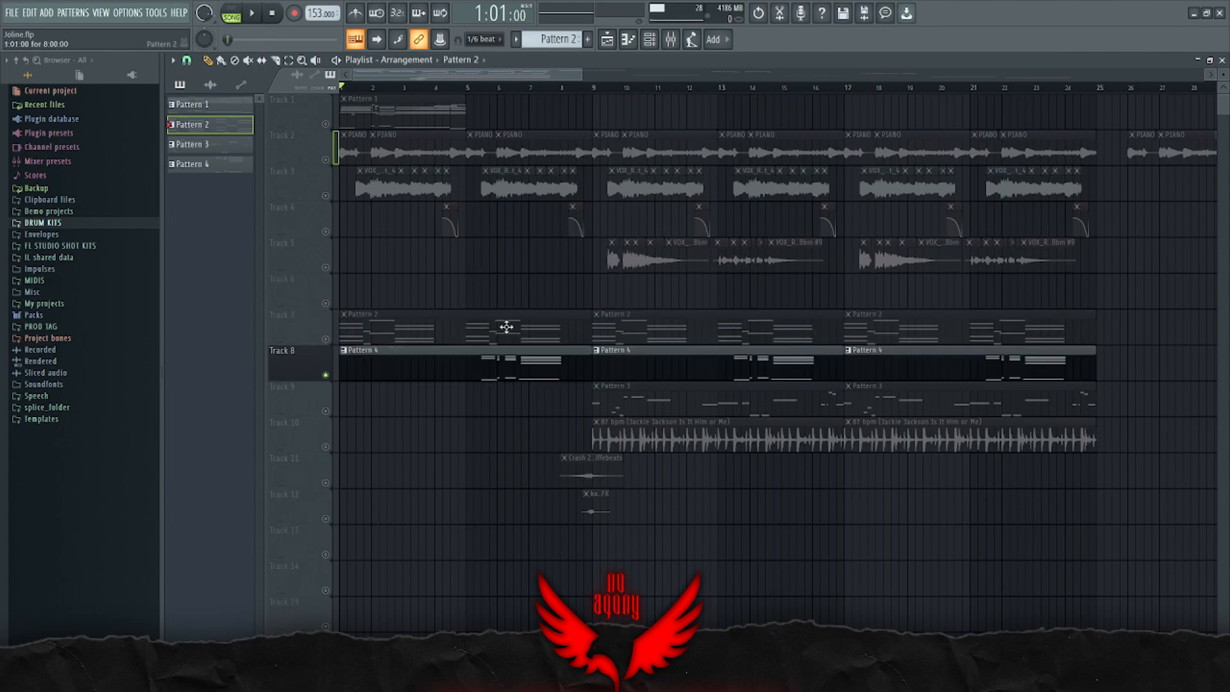
{"action": "scroll", "coordinate": [506, 226], "scroll_direction": "up", "scroll_amount": 4}
{"action": "left_click_drag", "start_coordinate": [394, 89], "coordinate": [405, 89]}
{"action": "key", "text": "space"}
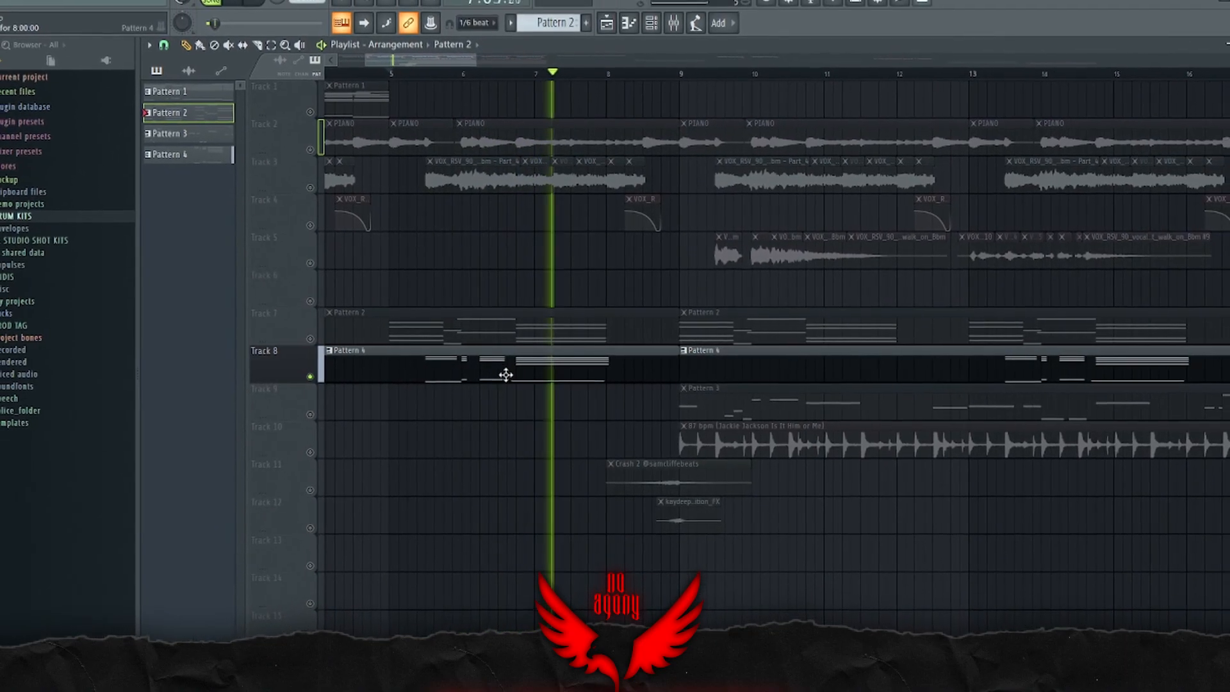
{"action": "key", "text": "space"}
Step: Open Pattern 4's Kontakt #4 instrument, inspect the Session Horns Pro - Keyswitch settings, and bring up its mixer track
{"action": "left_click", "coordinate": [501, 373]}
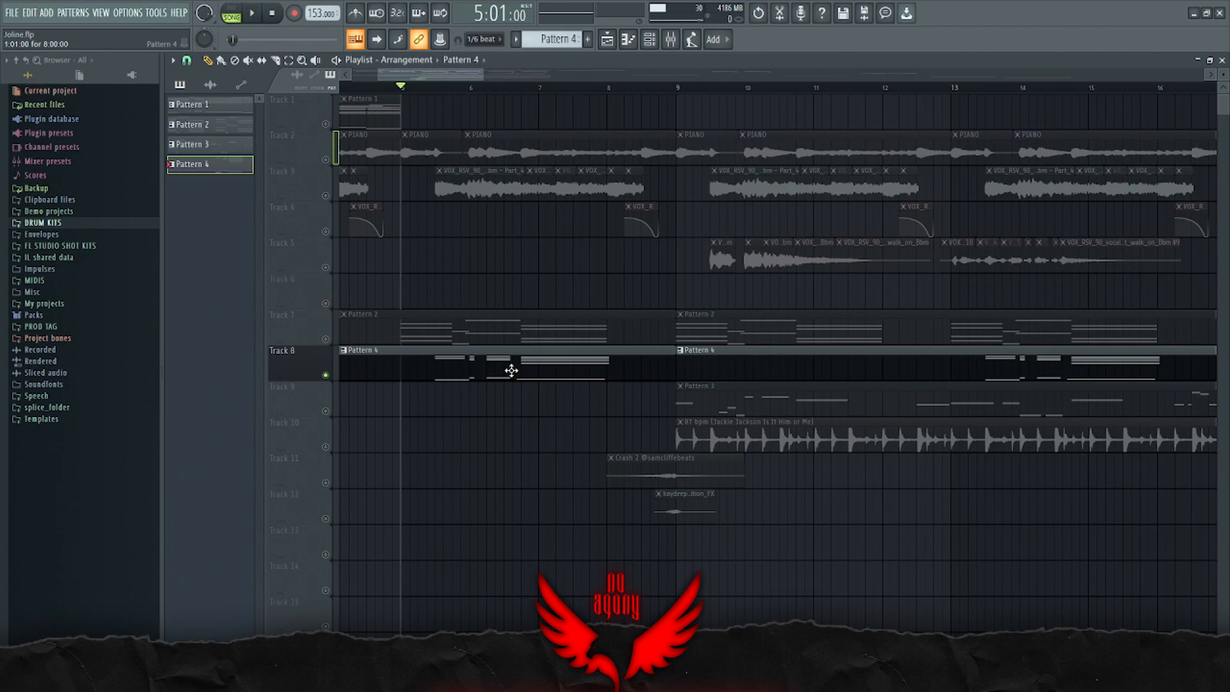
{"action": "scroll", "coordinate": [511, 370], "scroll_direction": "down", "scroll_amount": 4}
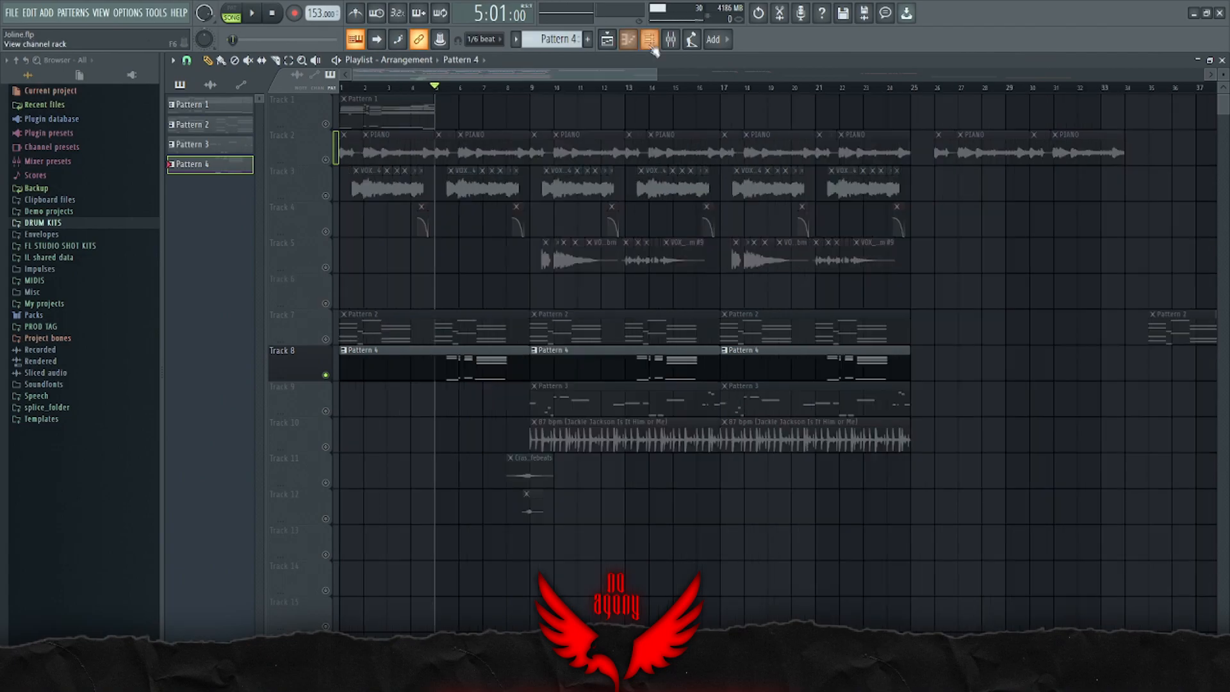
{"action": "left_click", "coordinate": [651, 43]}
{"action": "left_click", "coordinate": [634, 651]}
{"action": "left_click", "coordinate": [1066, 215]}
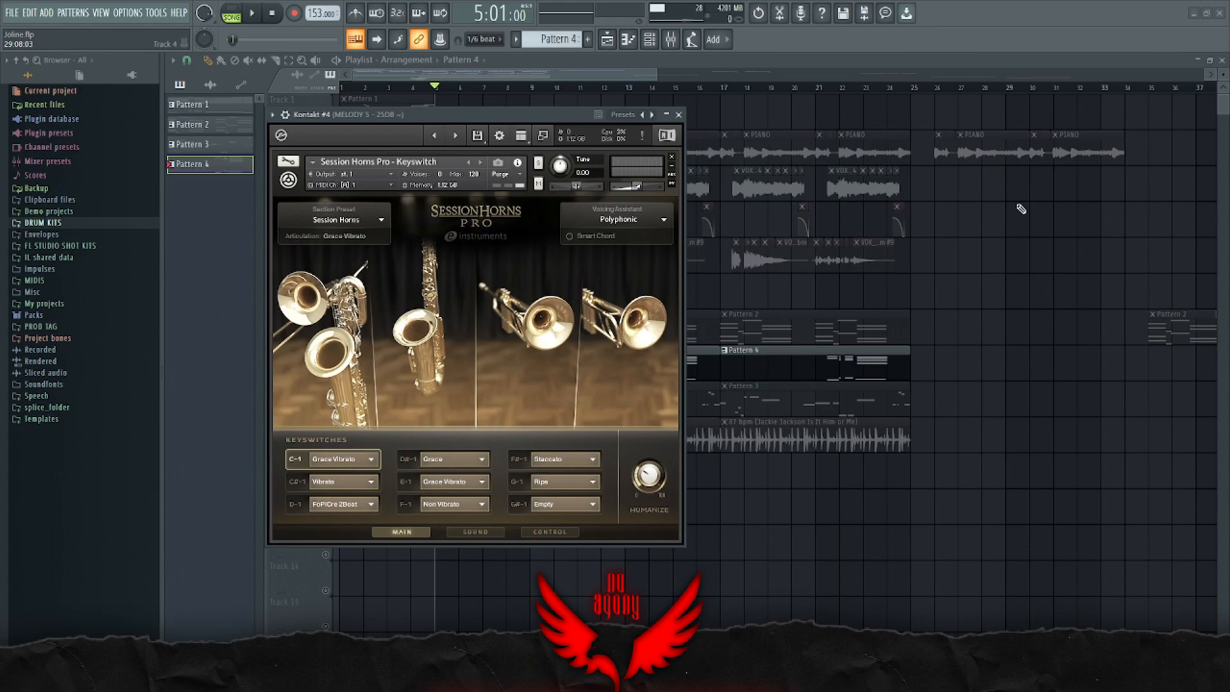
{"action": "left_click_drag", "start_coordinate": [448, 114], "coordinate": [763, 158]}
{"action": "left_click", "coordinate": [669, 548]}
{"action": "left_click", "coordinate": [783, 467]}
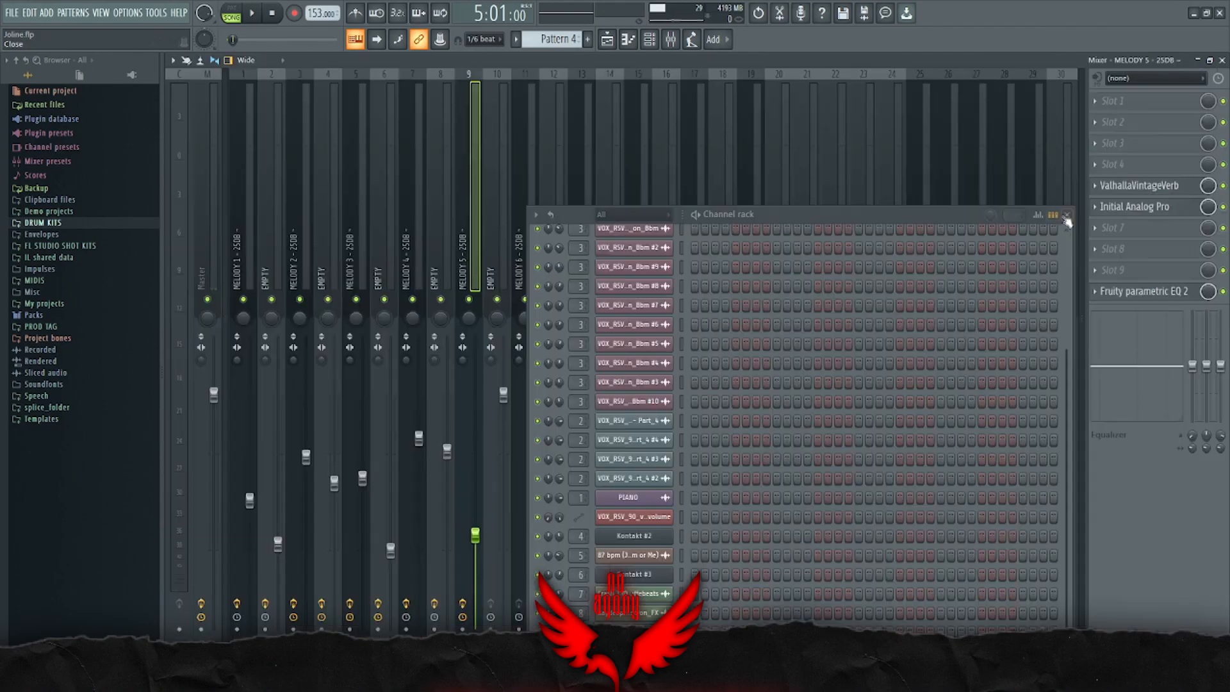
Step: Close the channel rack and inspect the ValhallaVintageVerb settings on mixer track 9
{"action": "left_click", "coordinate": [1066, 218]}
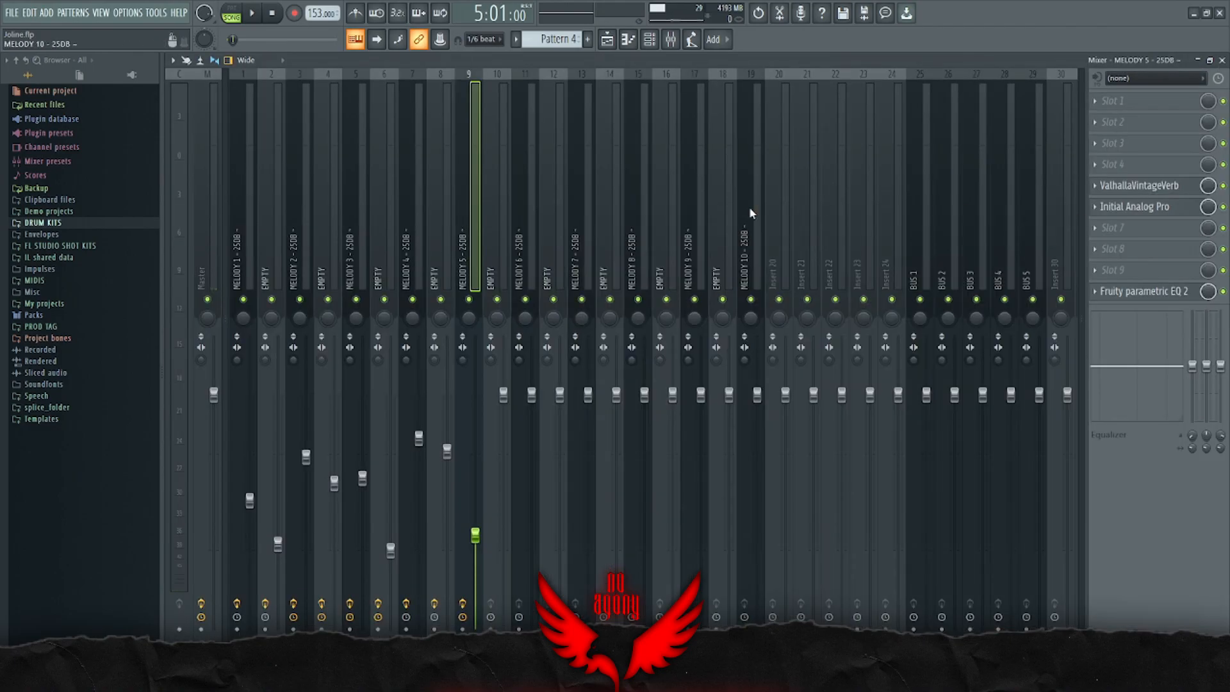
{"action": "left_click", "coordinate": [1139, 185]}
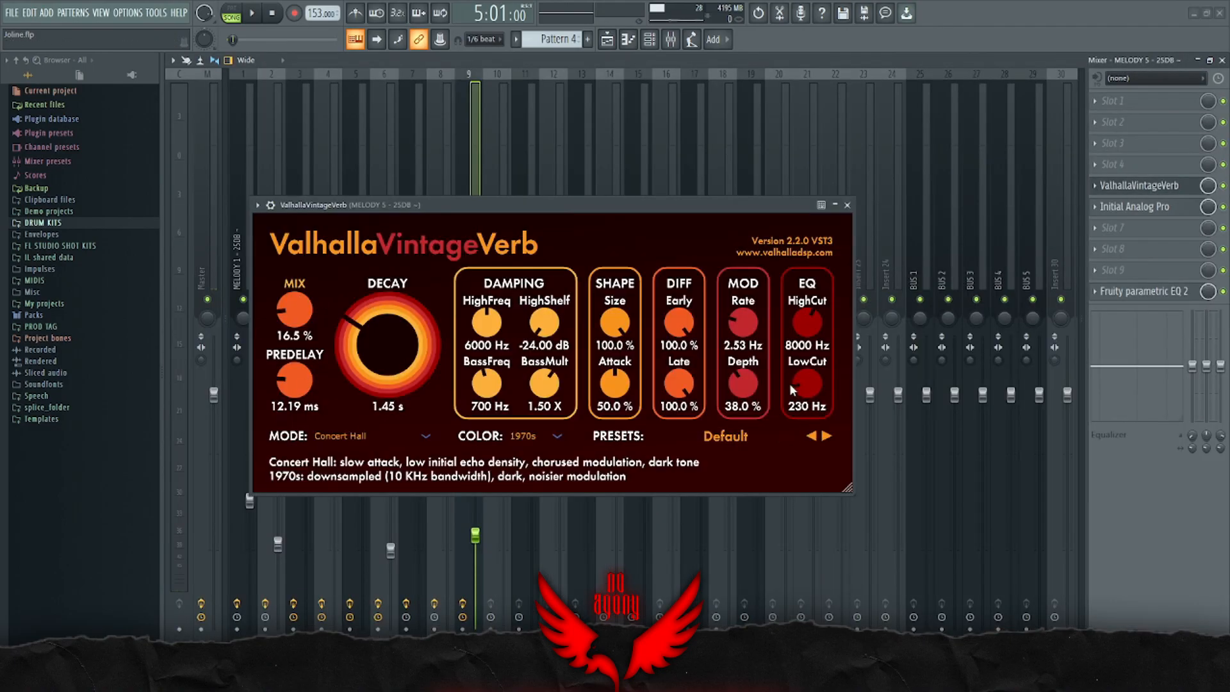
{"action": "left_click", "coordinate": [1134, 206]}
{"action": "left_click_drag", "start_coordinate": [507, 118], "coordinate": [841, 230]}
{"action": "left_click", "coordinate": [847, 205]}
Step: Inspect the Initial Analog Pro settings and the Fruity parametric EQ 2 curve on mixer track 9
{"action": "left_click_drag", "start_coordinate": [711, 232], "coordinate": [698, 166]}
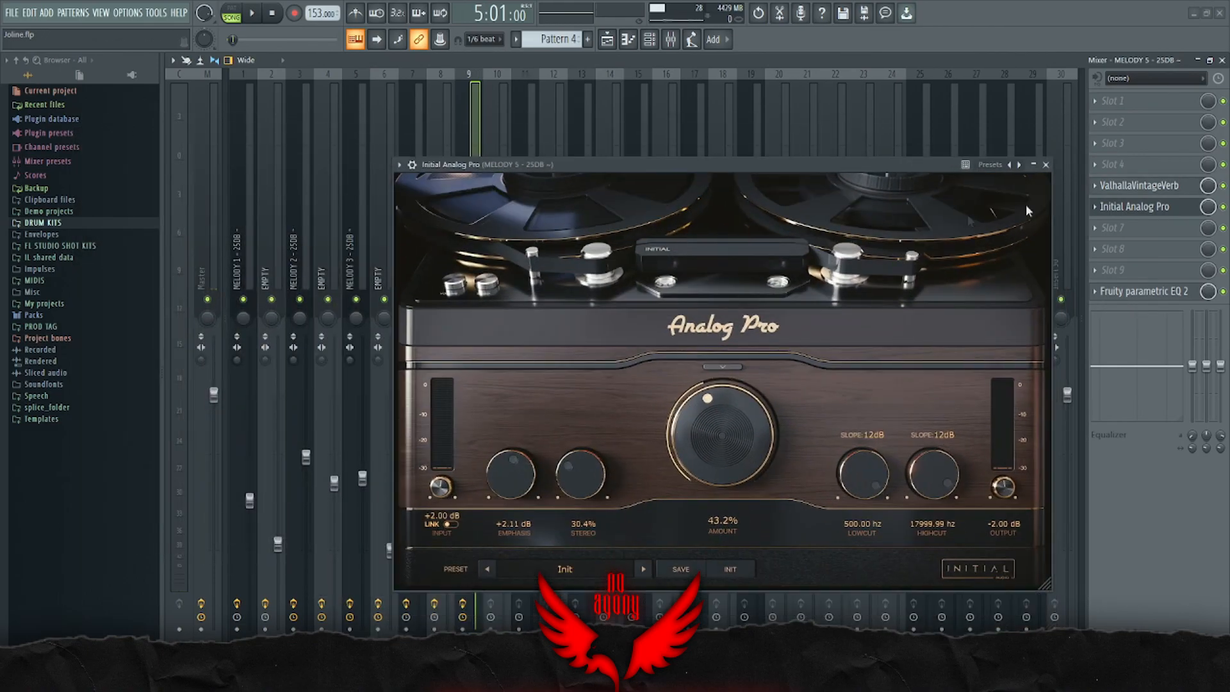
{"action": "left_click", "coordinate": [1093, 206]}
{"action": "left_click_drag", "start_coordinate": [1119, 284], "coordinate": [1175, 230]}
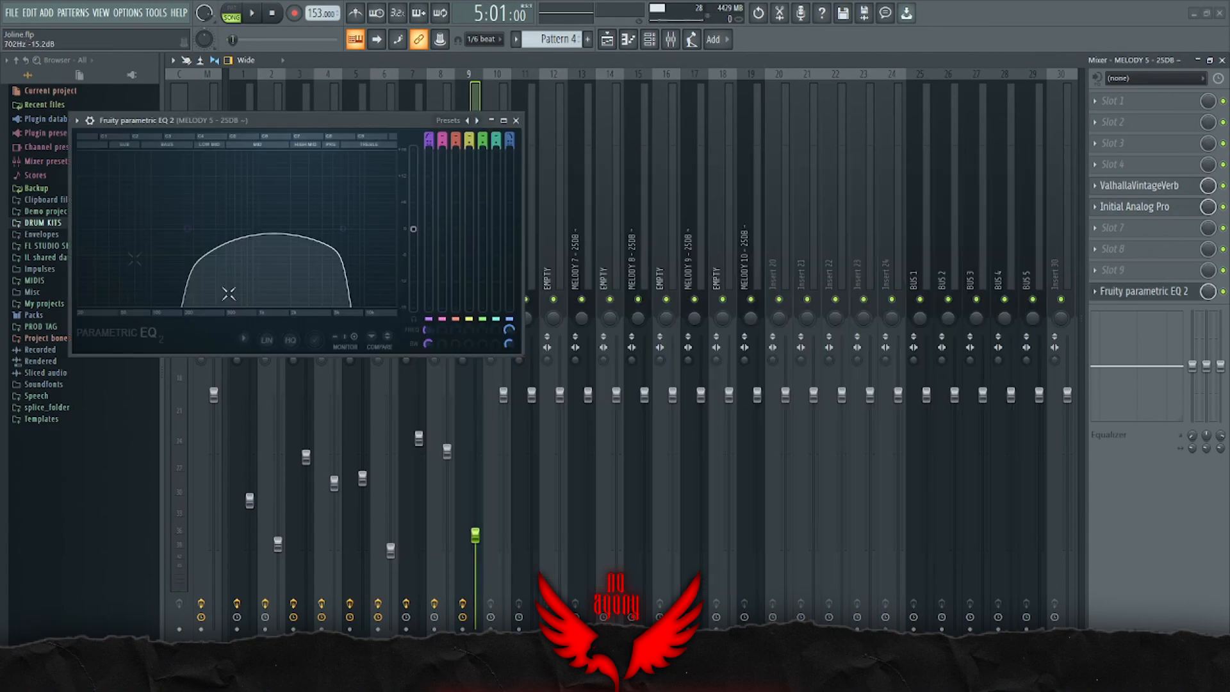
{"action": "left_click", "coordinate": [516, 121]}
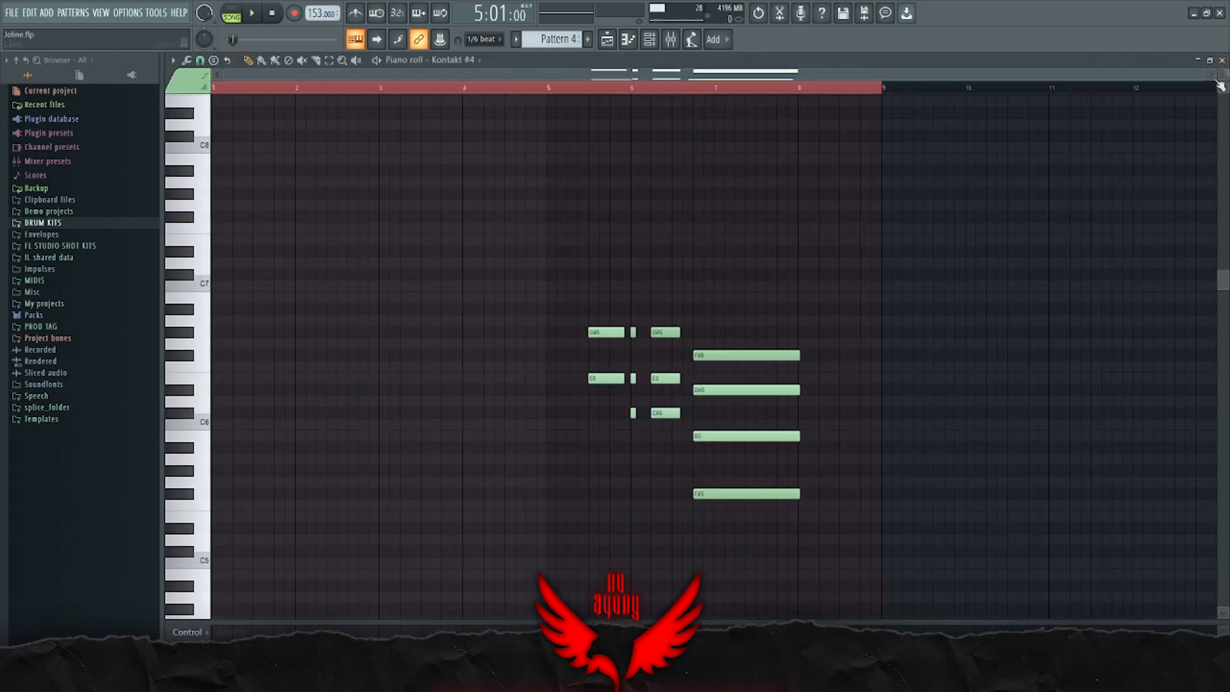
Step: View Pattern 4's notes in the piano roll, and play playlist tracks 7 and 8 together
{"action": "key", "text": "F7"}
{"action": "left_click", "coordinate": [1222, 60]}
{"action": "left_click", "coordinate": [326, 339]}
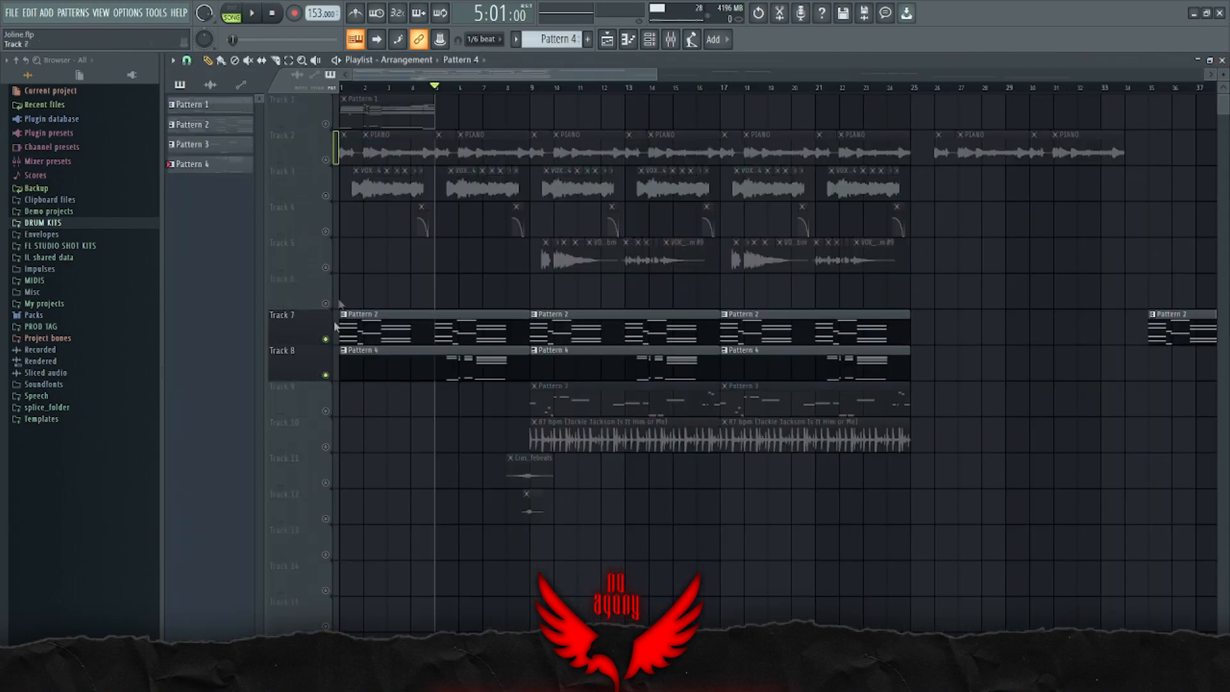
{"action": "scroll", "coordinate": [346, 341], "scroll_direction": "up", "scroll_amount": 3}
{"action": "key", "text": "space"}
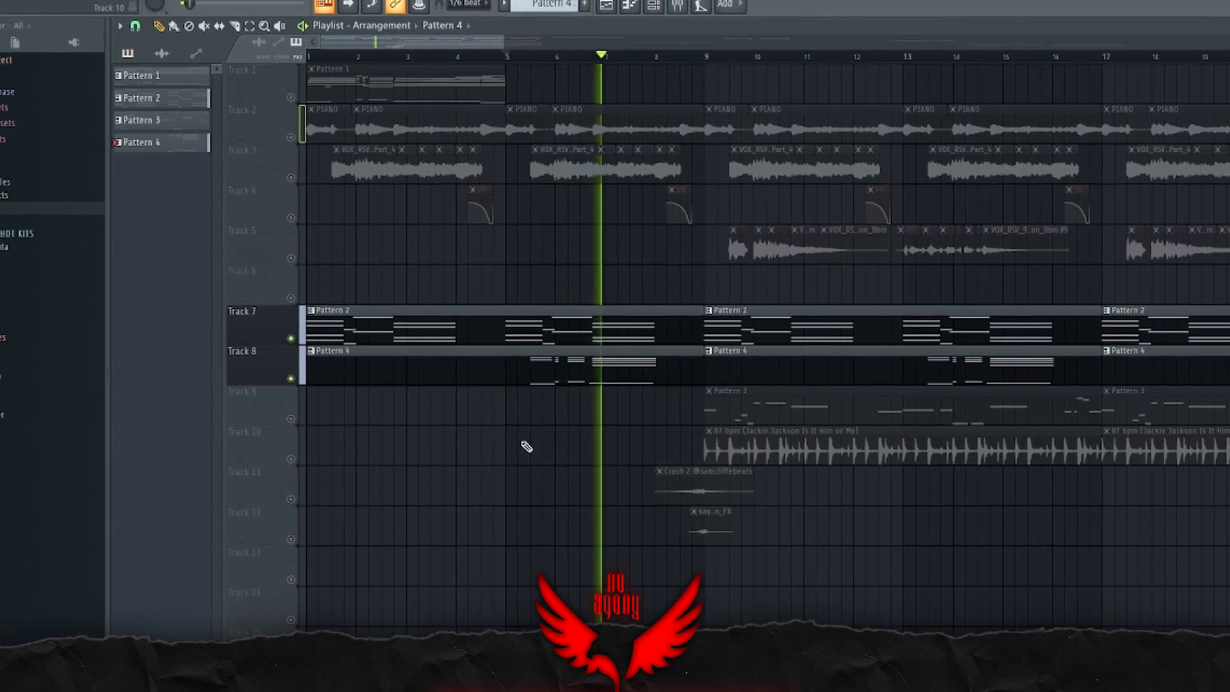
{"action": "key", "text": "space"}
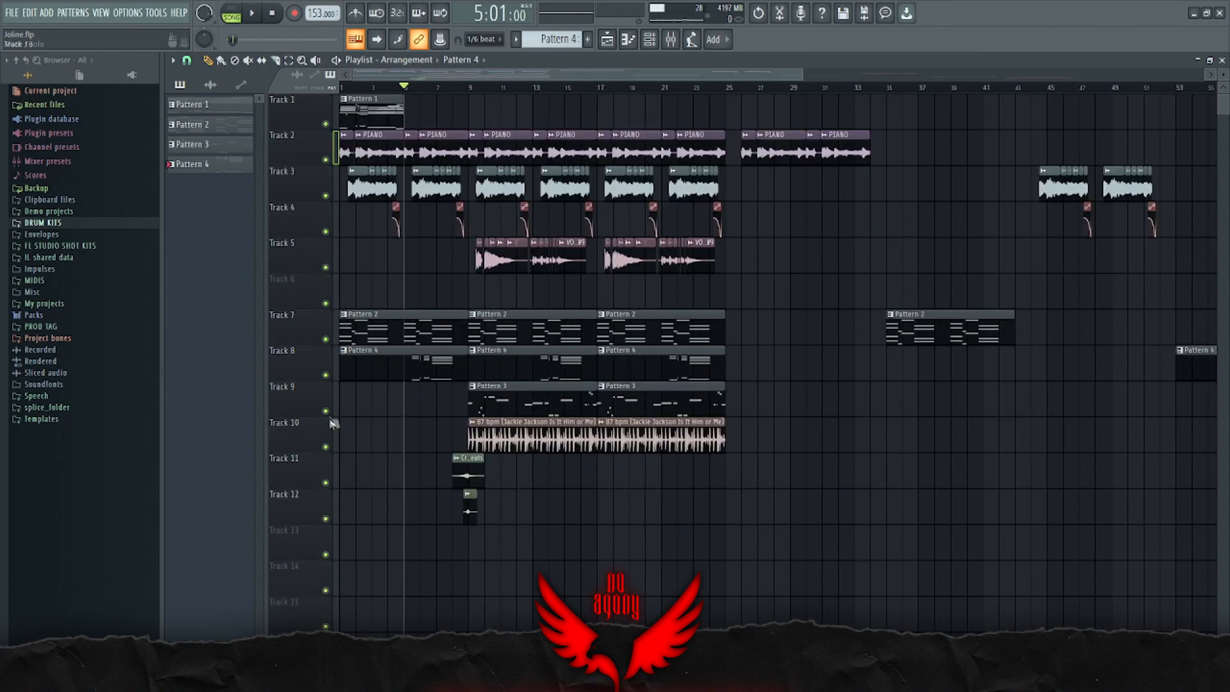
Step: Mute playlist tracks 9 through 12
{"action": "left_click", "coordinate": [325, 411]}
{"action": "left_click", "coordinate": [325, 447]}
{"action": "left_click", "coordinate": [325, 483]}
{"action": "left_click", "coordinate": [326, 518]}
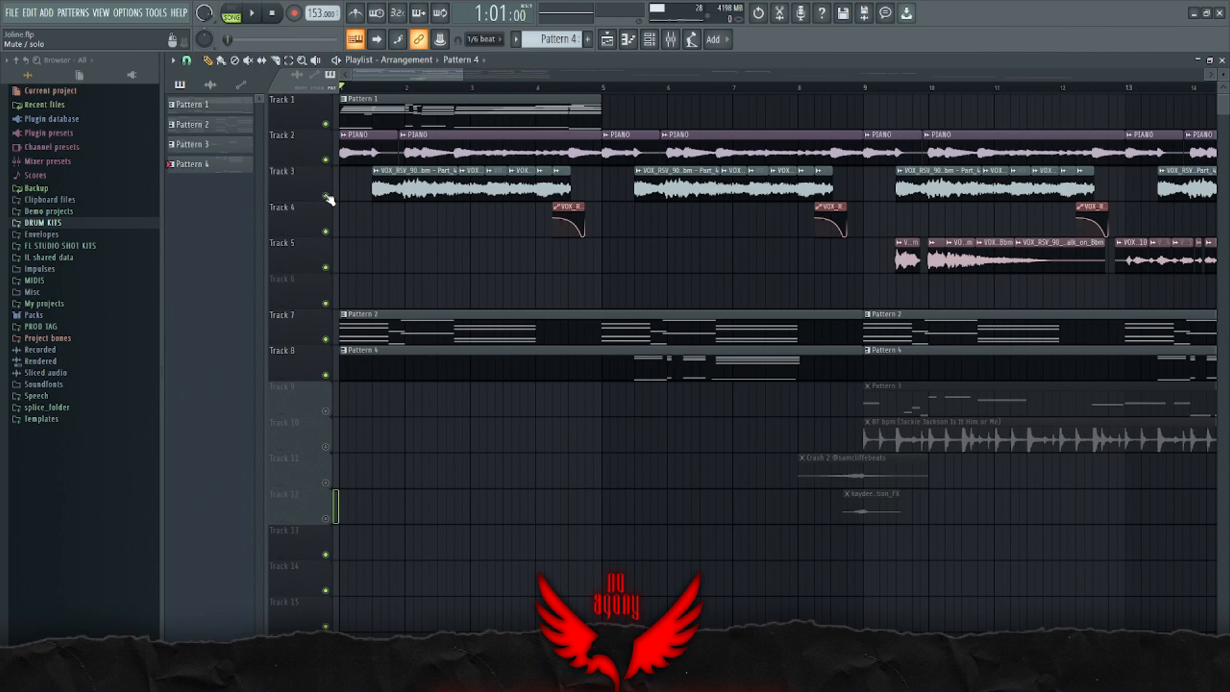
Step: Solo the vocal chops on playlist track 3, play them from their first clip, and unmute track 4
{"action": "right_click", "coordinate": [326, 196]}
{"action": "scroll", "coordinate": [343, 124], "scroll_direction": "up", "scroll_amount": 3}
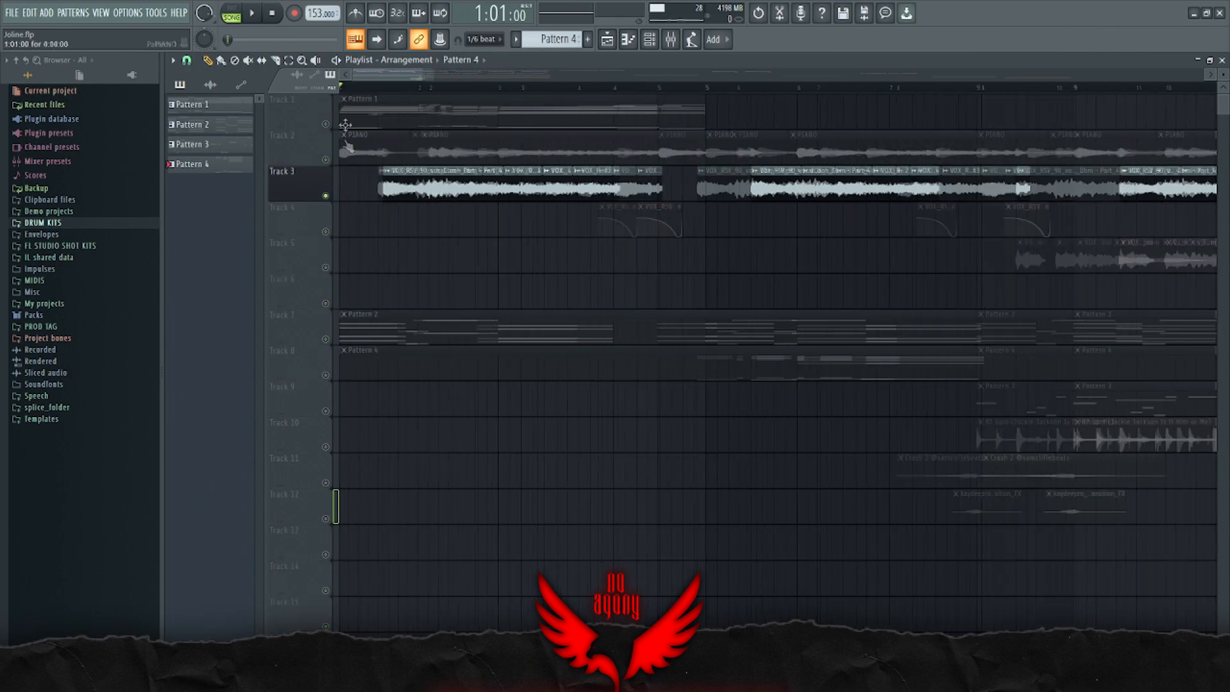
{"action": "left_click", "coordinate": [390, 88]}
{"action": "key", "text": "space"}
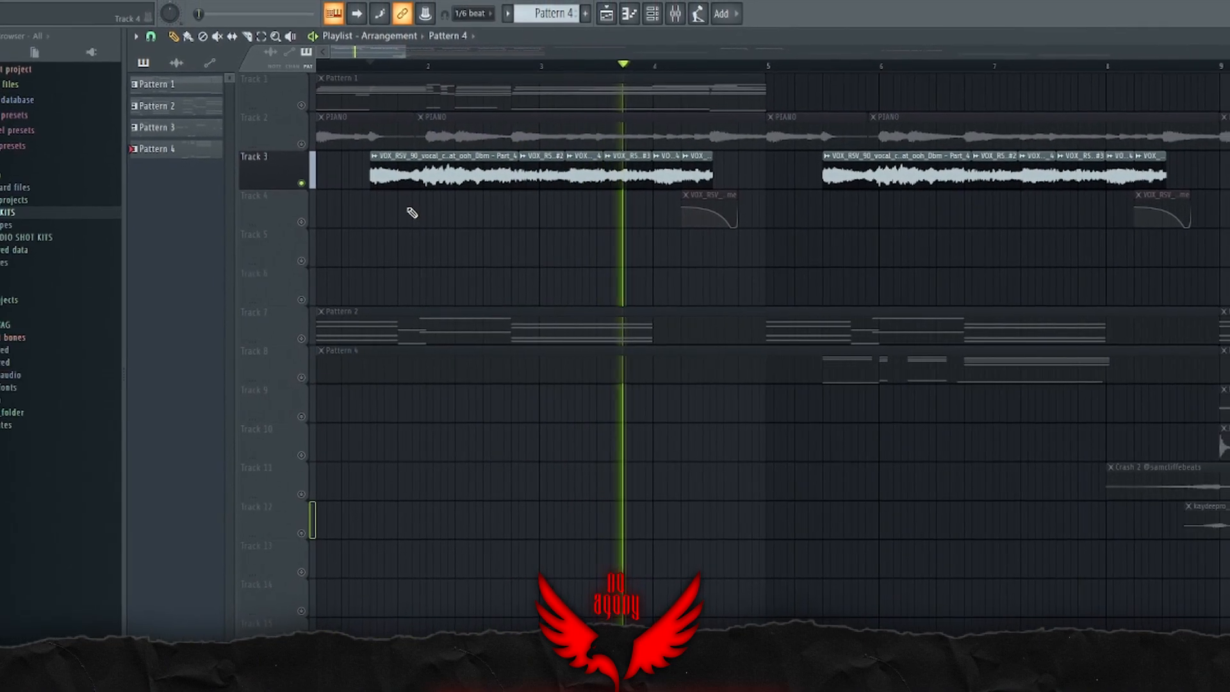
{"action": "key", "text": "space"}
{"action": "left_click", "coordinate": [301, 223]}
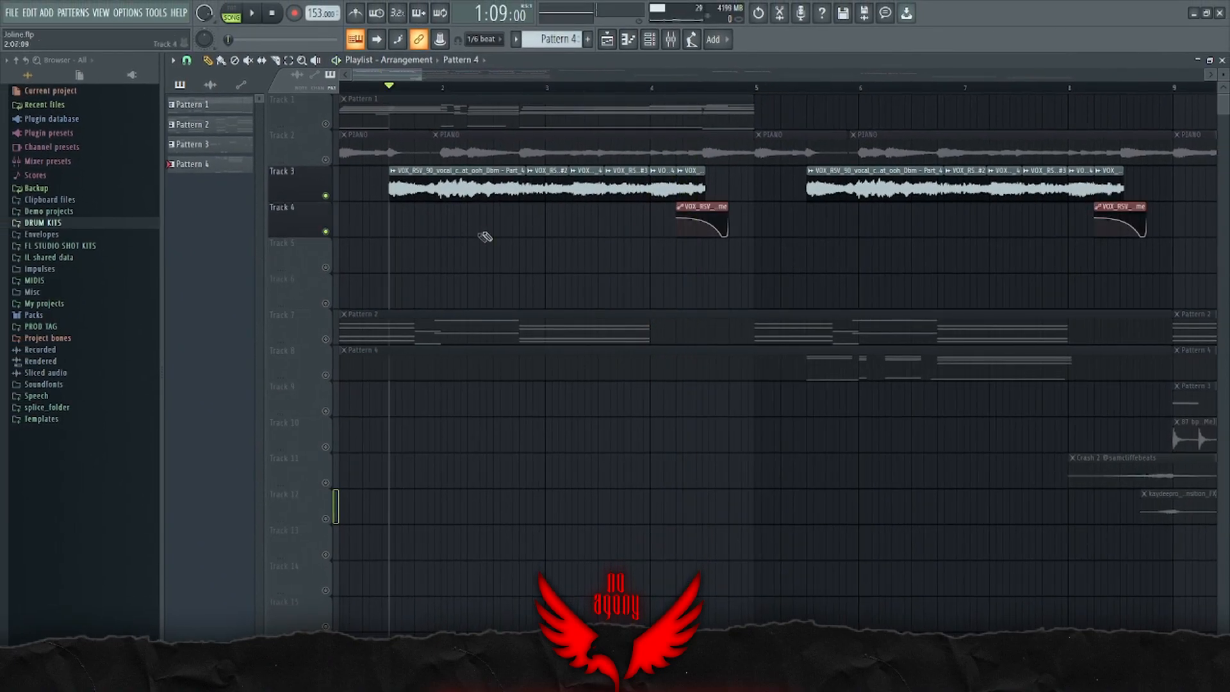
Step: Open the mixer track of the track 3 vocal chops and inspect the ValhallaVintageVerb in slot 4
{"action": "scroll", "coordinate": [412, 193], "scroll_direction": "down", "scroll_amount": 2}
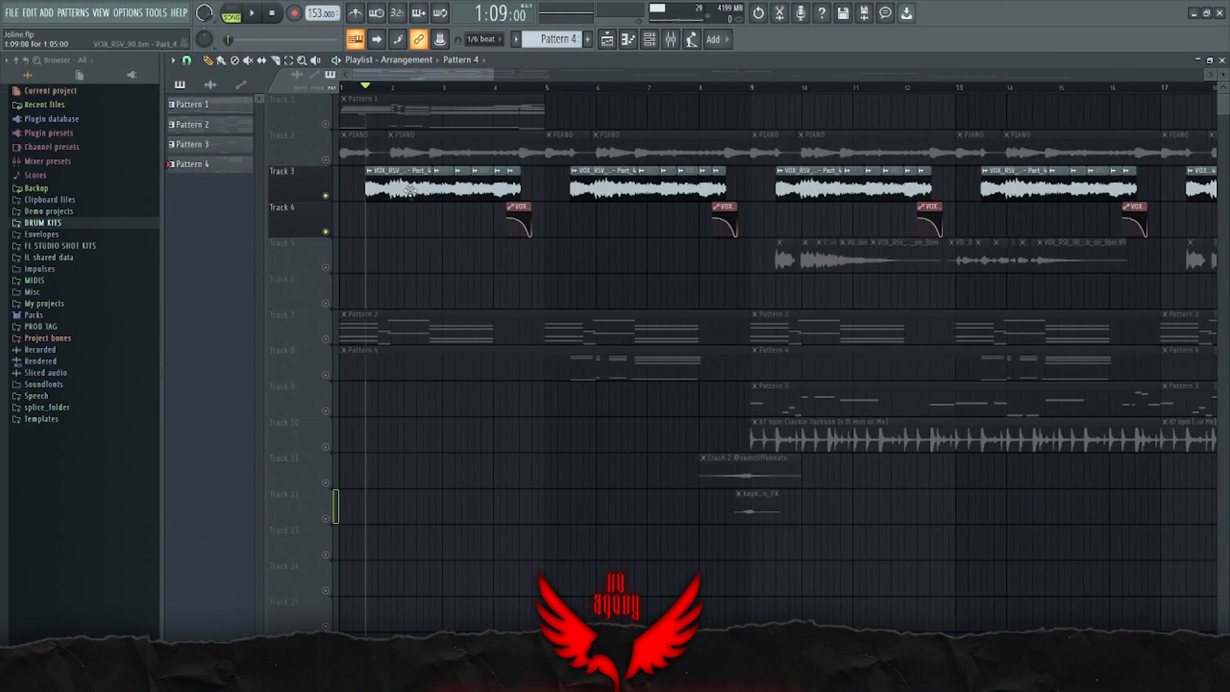
{"action": "left_click", "coordinate": [406, 187]}
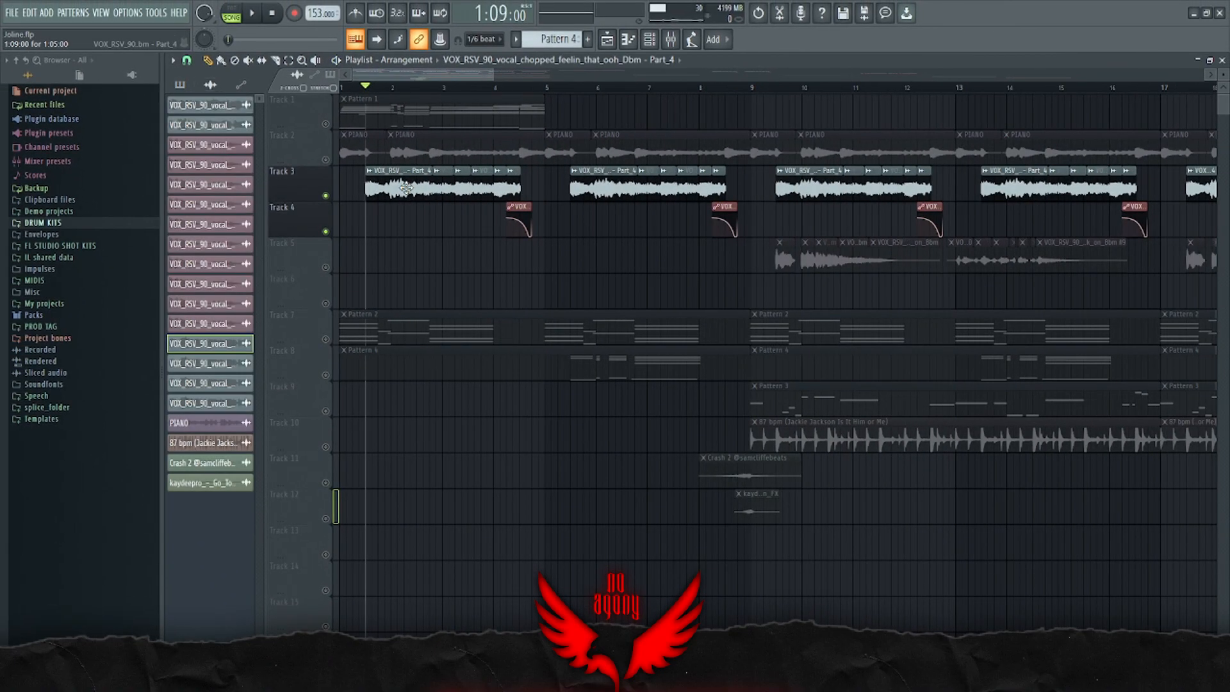
{"action": "double_click", "coordinate": [406, 187]}
{"action": "double_click", "coordinate": [342, 73]}
{"action": "left_click", "coordinate": [1157, 168]}
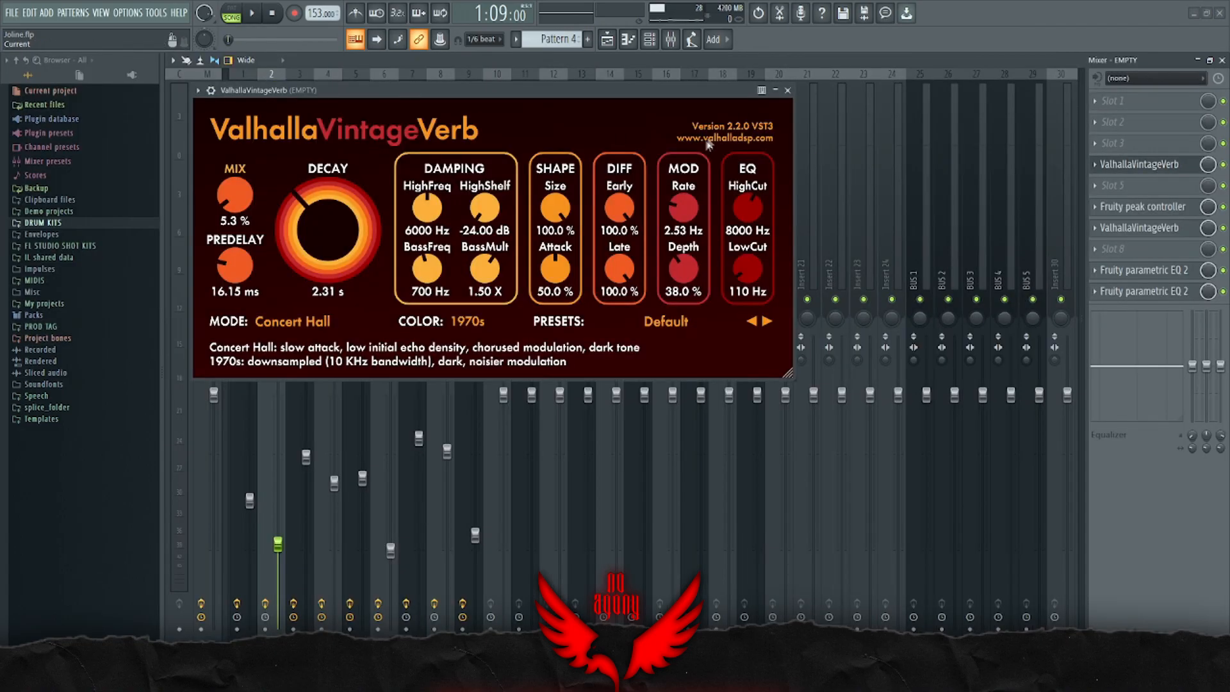
{"action": "left_click", "coordinate": [788, 91]}
Step: Inspect the Fruity peak controller and the ValhallaVintageVerb in slot 7 on mixer track 2
{"action": "left_click", "coordinate": [1165, 207]}
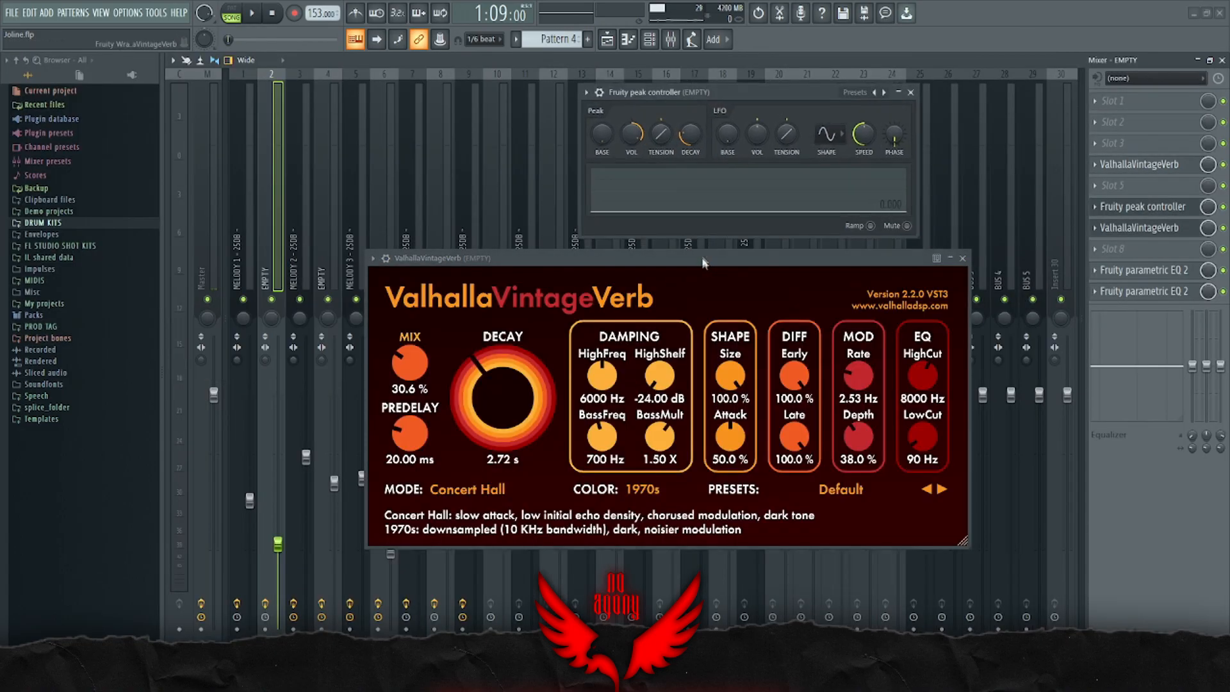
{"action": "left_click_drag", "start_coordinate": [703, 262], "coordinate": [758, 283]}
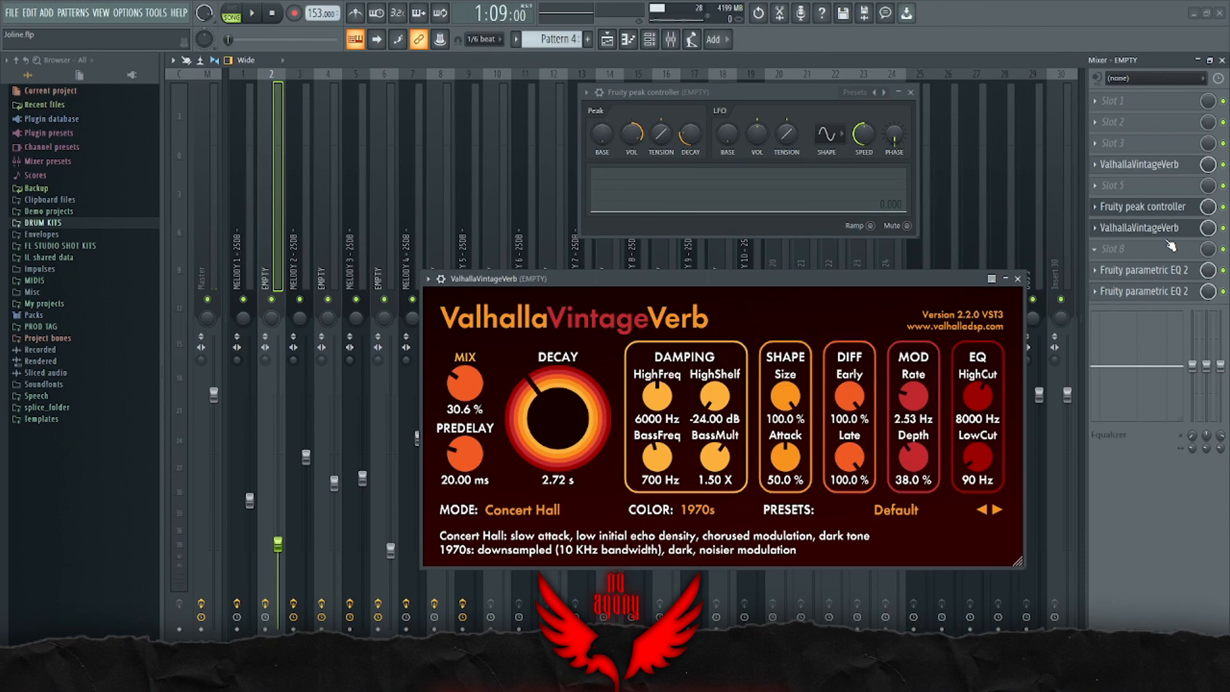
{"action": "left_click", "coordinate": [1147, 227]}
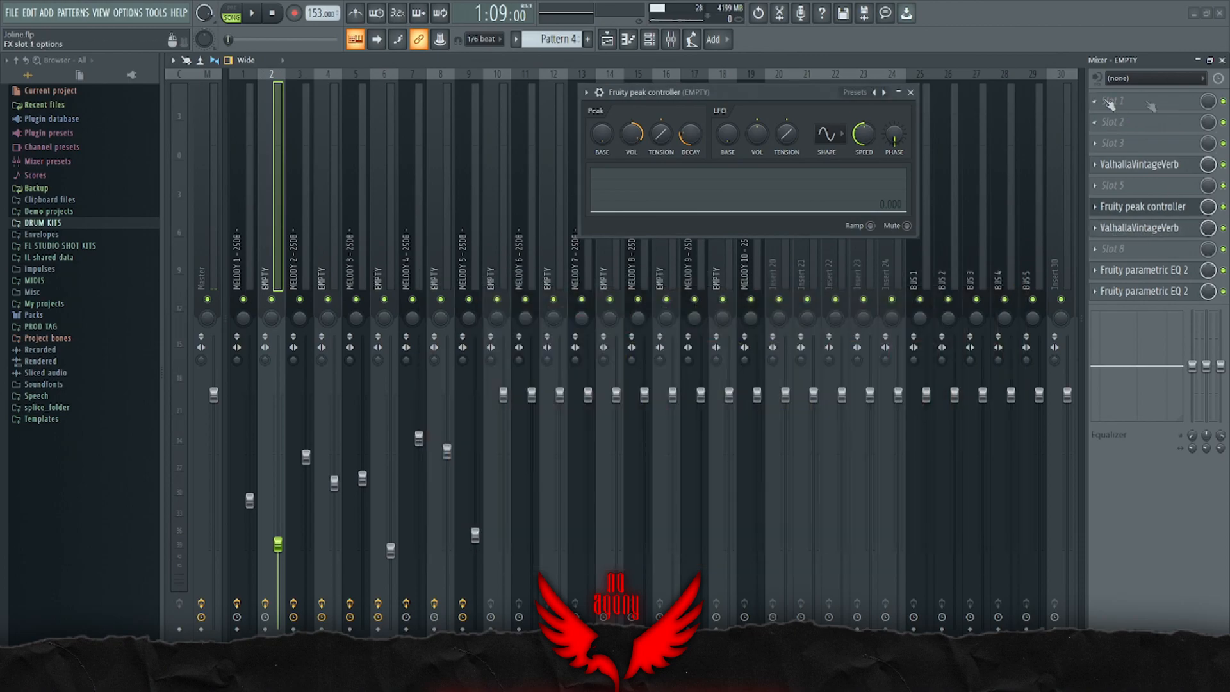
Step: Link the mute switch of effect slot 1 on mixer track 2 to Peak ctrl - Peak with the Inverted mapping formula, and close the peak controller
{"action": "right_click", "coordinate": [1223, 102]}
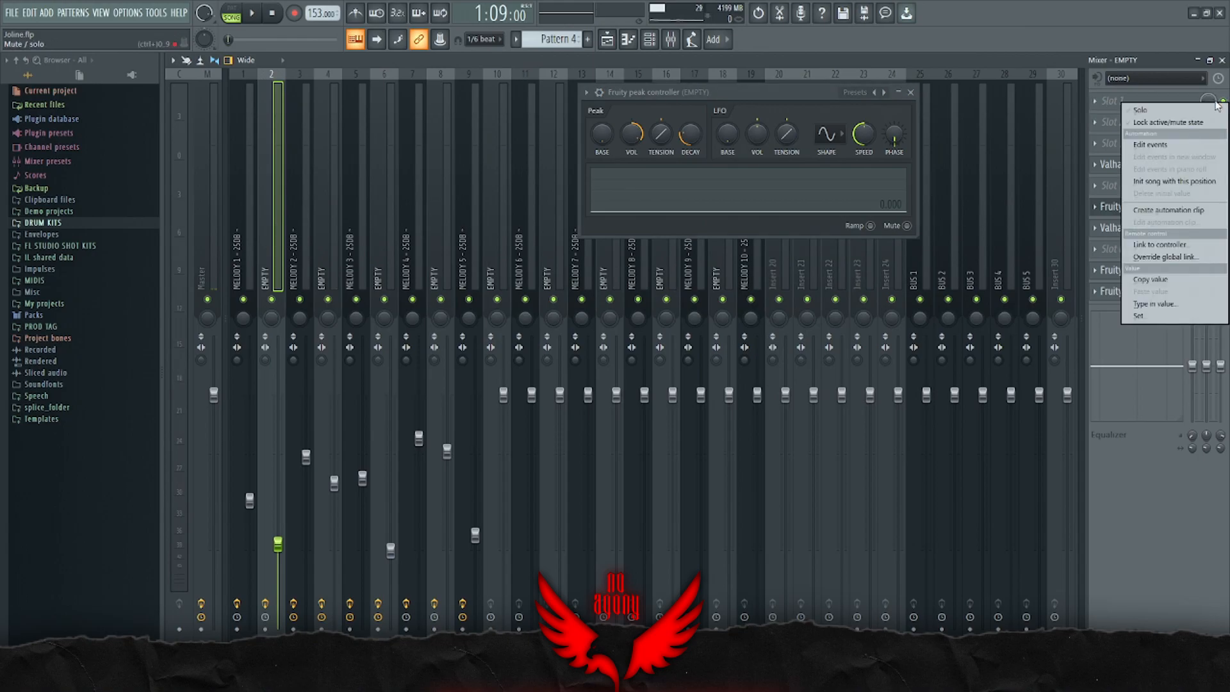
{"action": "left_click", "coordinate": [1160, 244]}
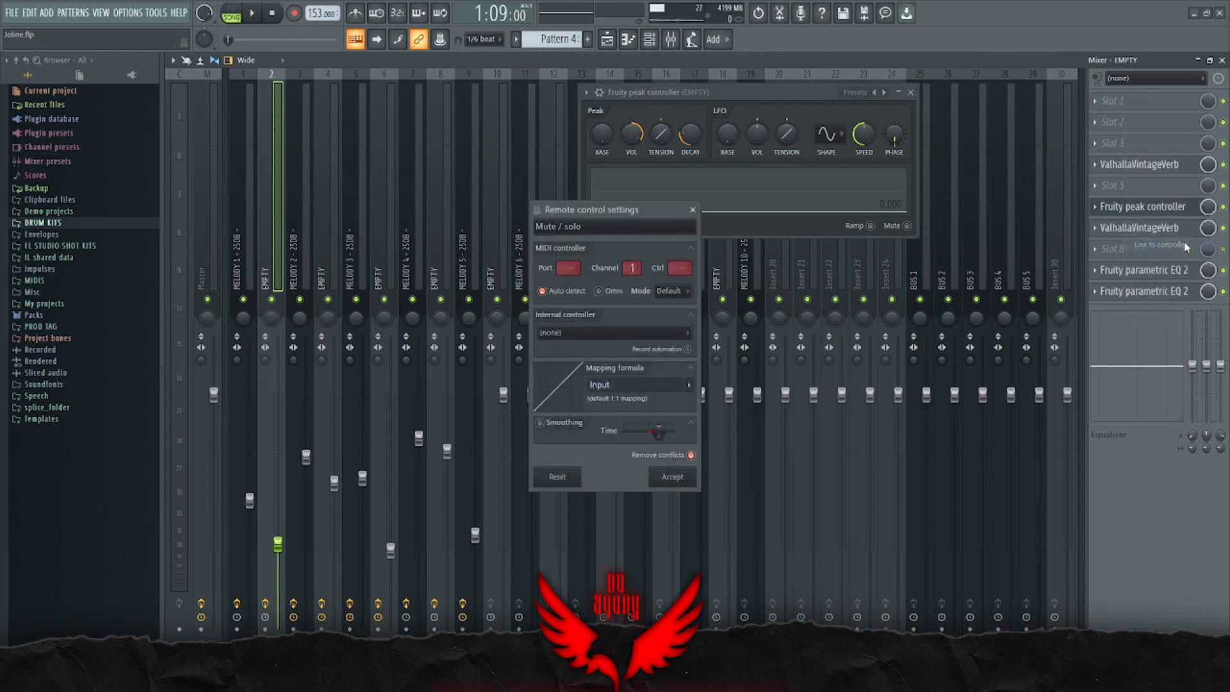
{"action": "left_click", "coordinate": [660, 332]}
{"action": "left_click", "coordinate": [711, 376]}
{"action": "left_click", "coordinate": [685, 386]}
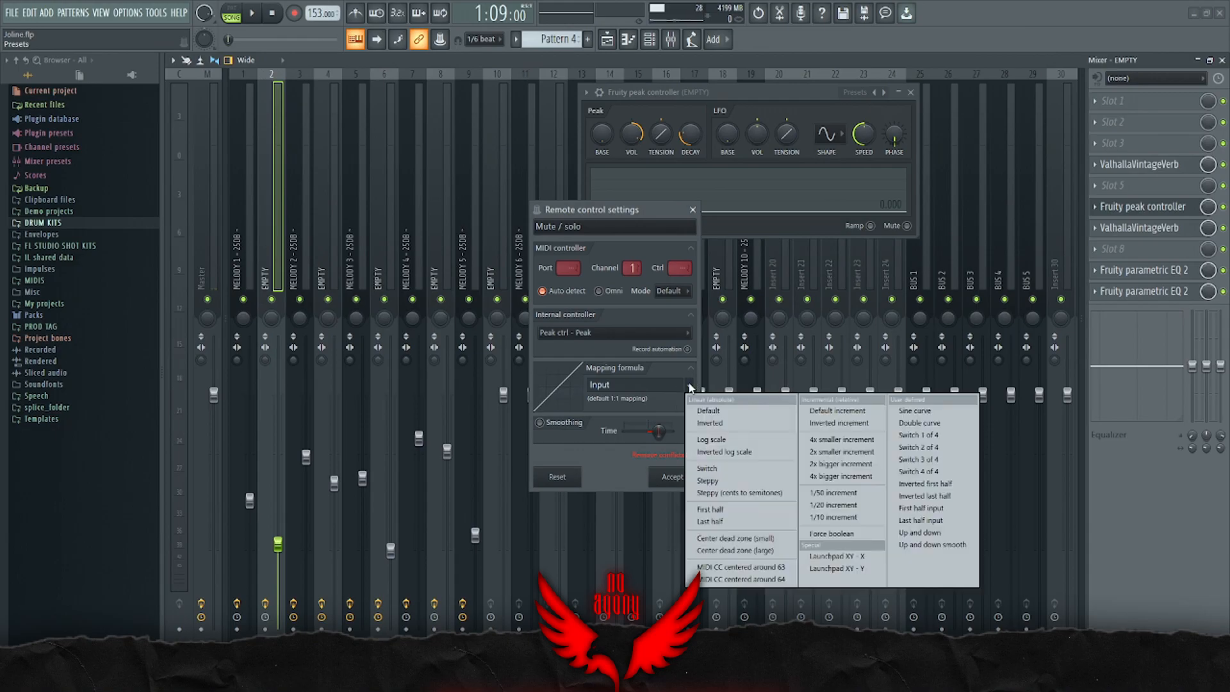
{"action": "left_click", "coordinate": [709, 423]}
{"action": "left_click", "coordinate": [672, 477]}
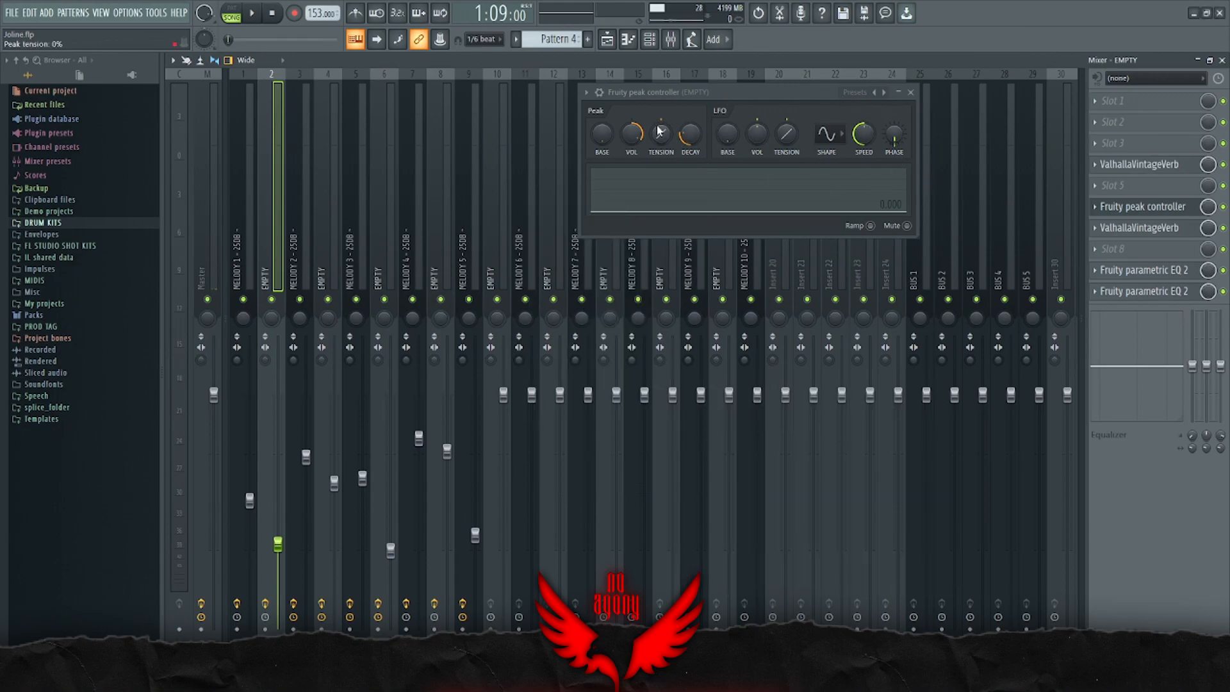
{"action": "left_click", "coordinate": [910, 92]}
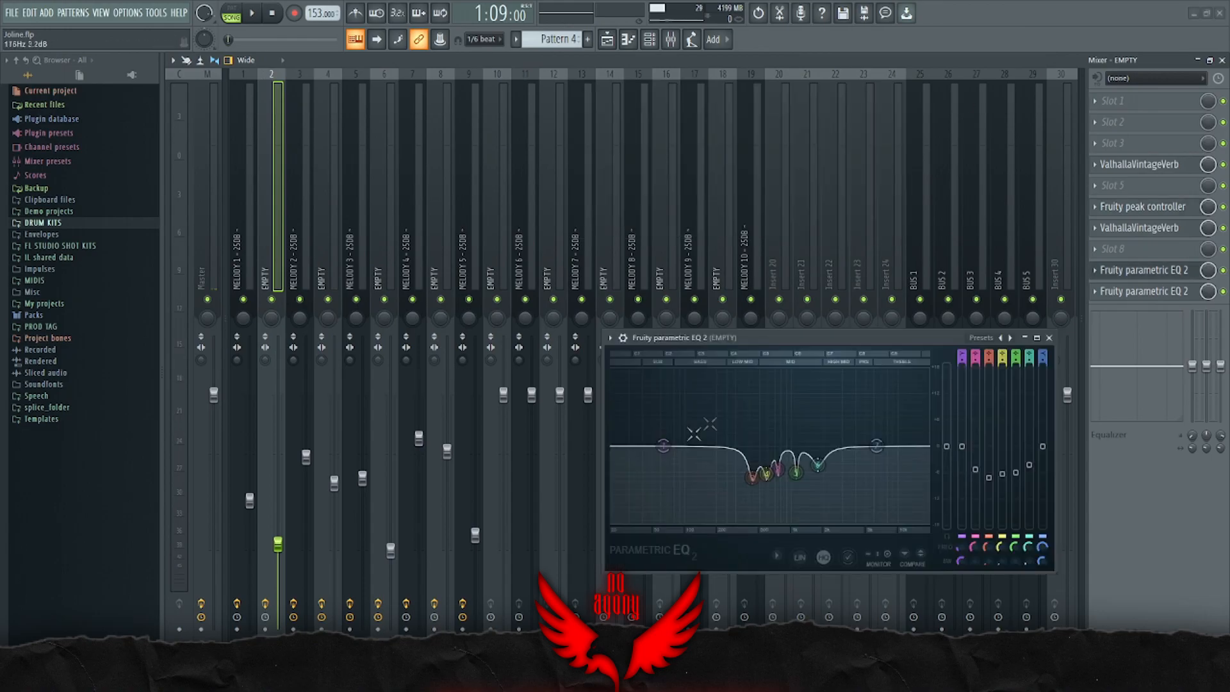
Step: Inspect the two Fruity parametric EQ 2 effects in slots 9 and 10 on mixer track 2 and play the vocal chops
{"action": "left_click", "coordinate": [1049, 337]}
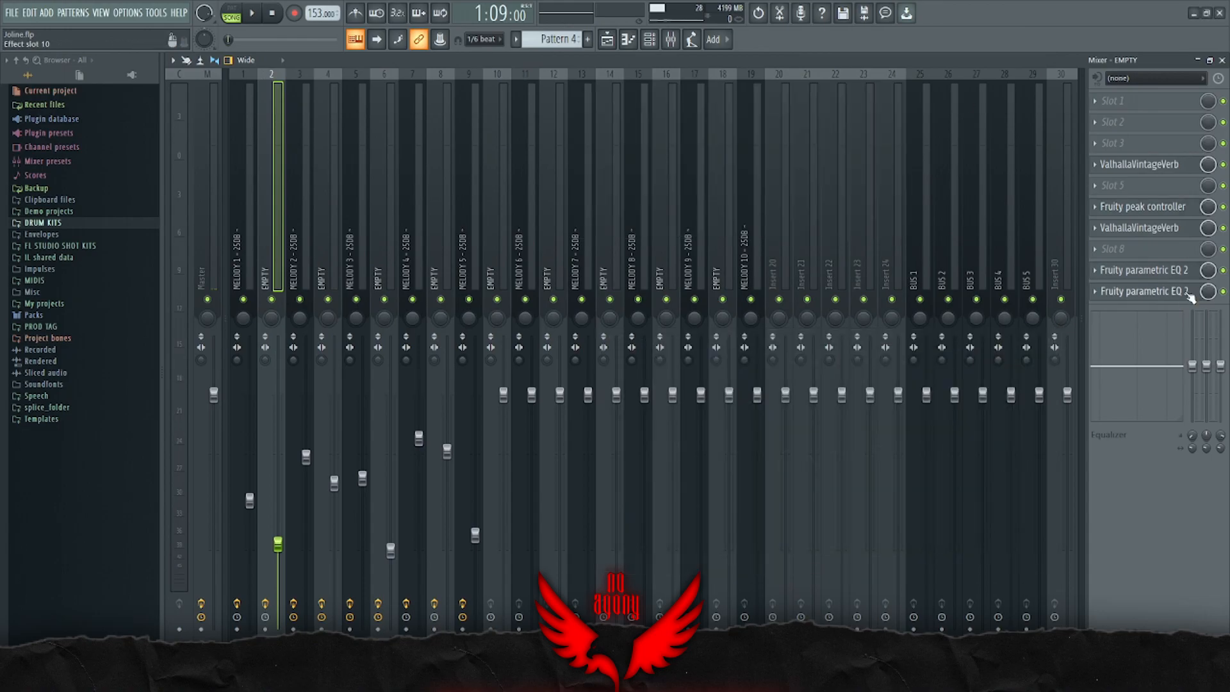
{"action": "left_click", "coordinate": [1184, 292]}
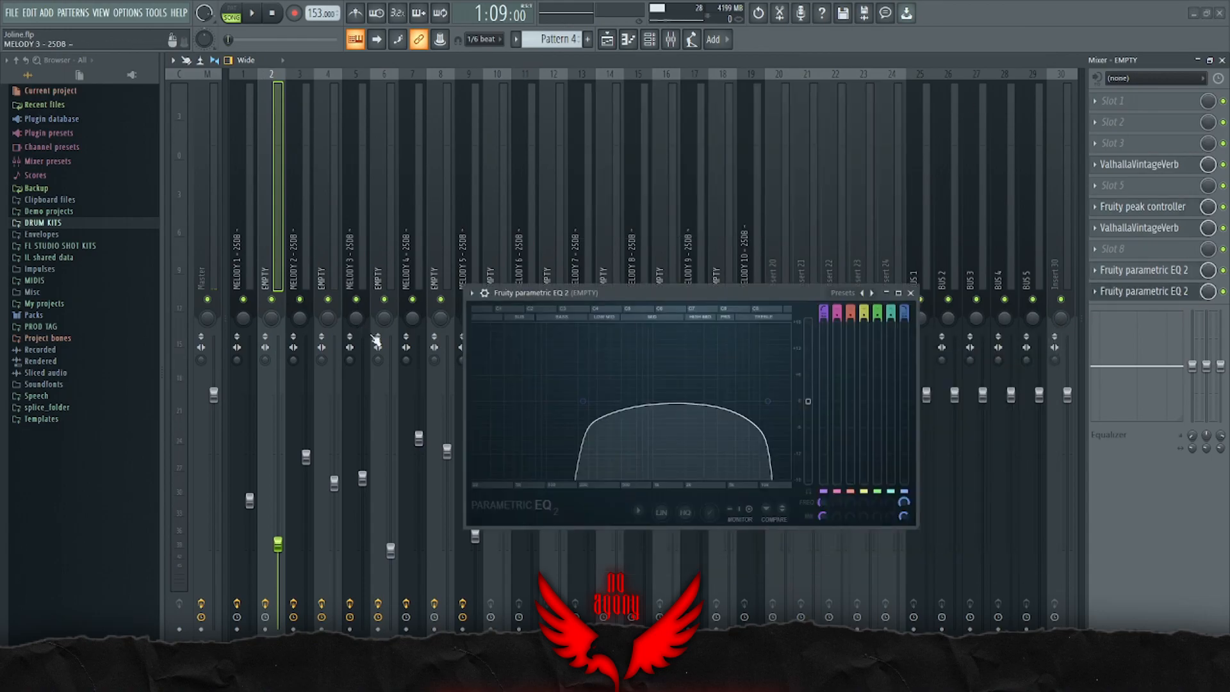
{"action": "left_click", "coordinate": [910, 293]}
{"action": "key", "text": "space"}
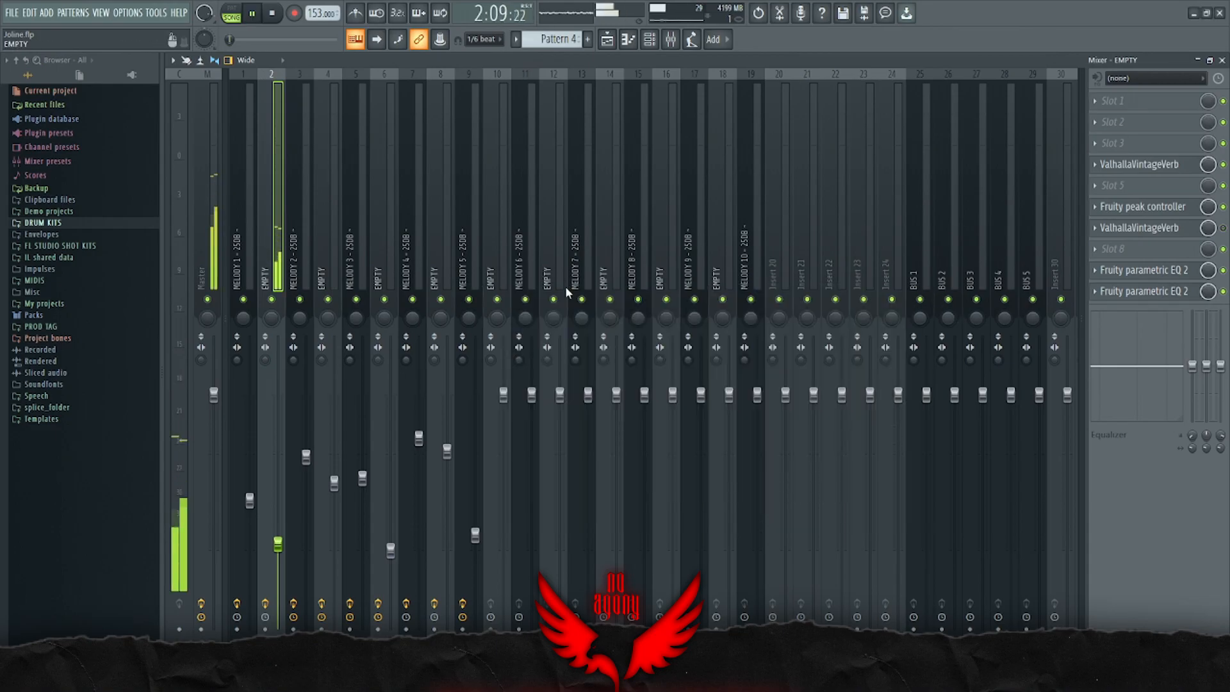
{"action": "key", "text": "space"}
Step: In the playlist, mute the volume automation on track 4, place the playhead at bar 4, and unmute the track
{"action": "key", "text": "F5"}
{"action": "scroll", "coordinate": [448, 234], "scroll_direction": "up", "scroll_amount": 10}
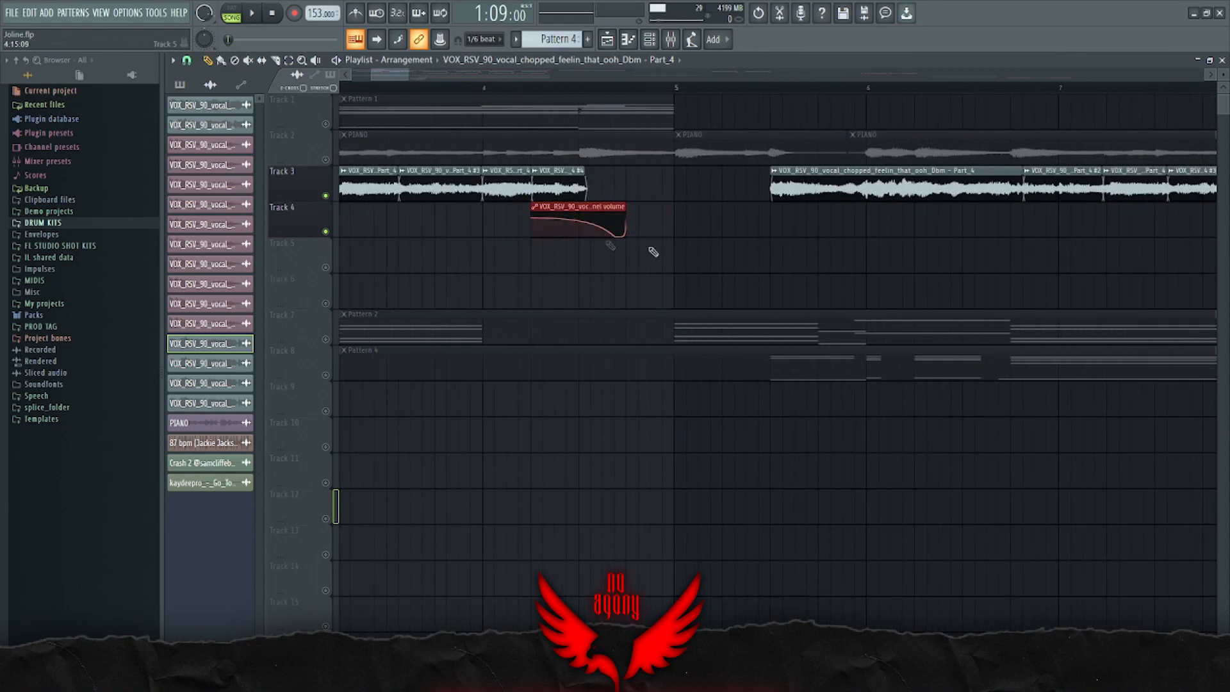
{"action": "left_click", "coordinate": [326, 232]}
{"action": "left_click", "coordinate": [492, 88]}
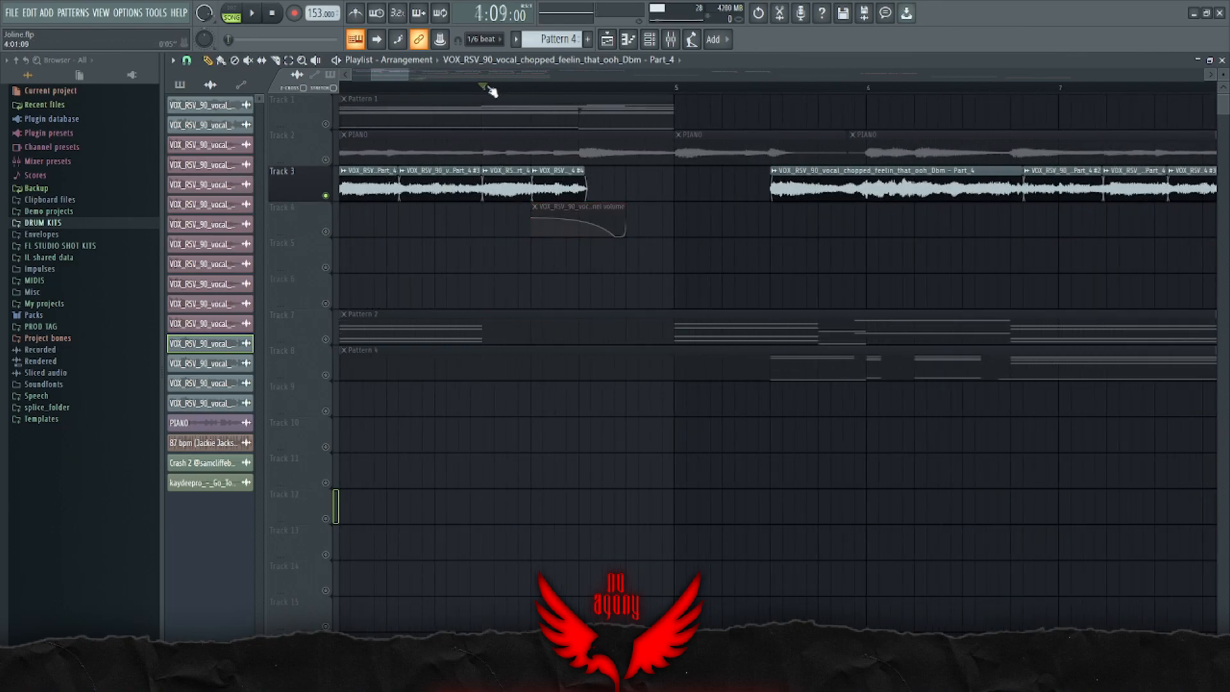
{"action": "left_click", "coordinate": [326, 232]}
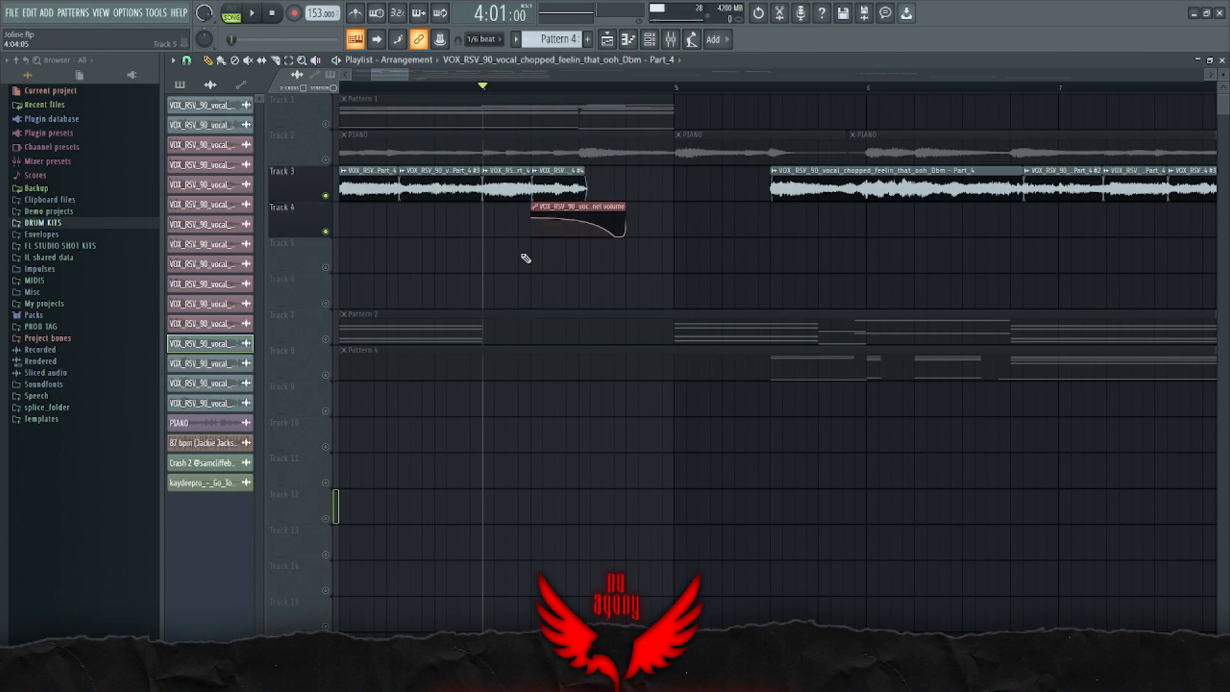
Step: Solo the vocal phrase chops on playlist track 5 and play them from bar 9
{"action": "scroll", "coordinate": [512, 256], "scroll_direction": "down", "scroll_amount": 10}
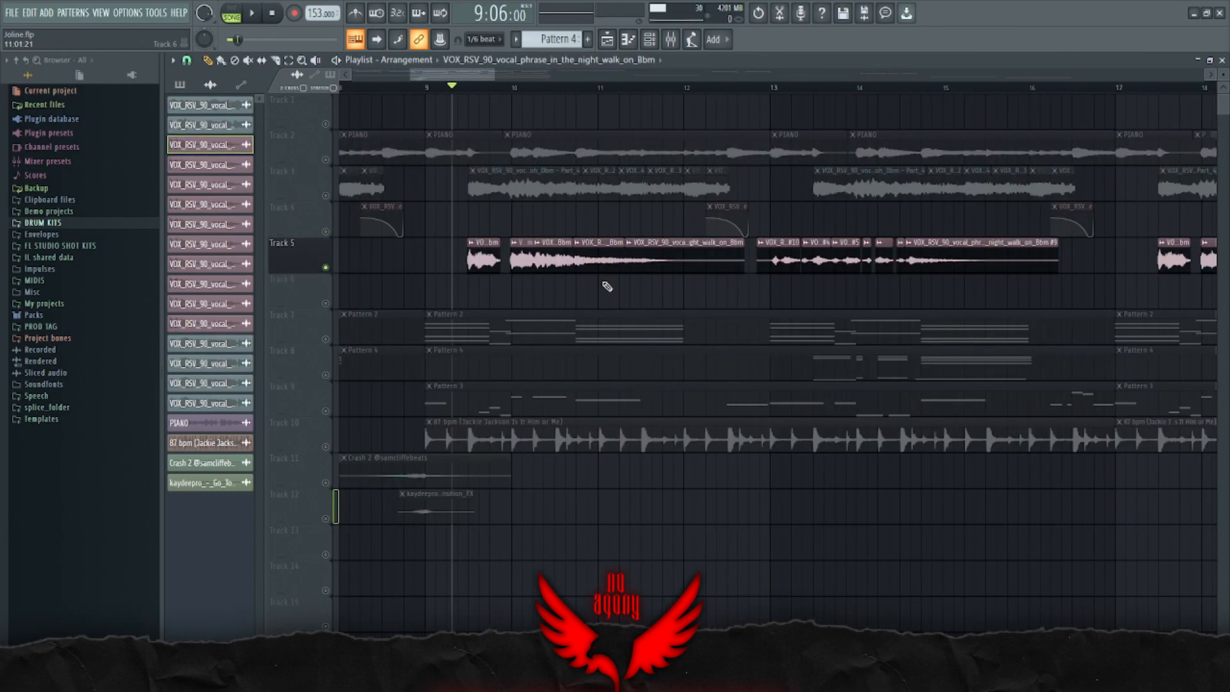
{"action": "key", "text": "space"}
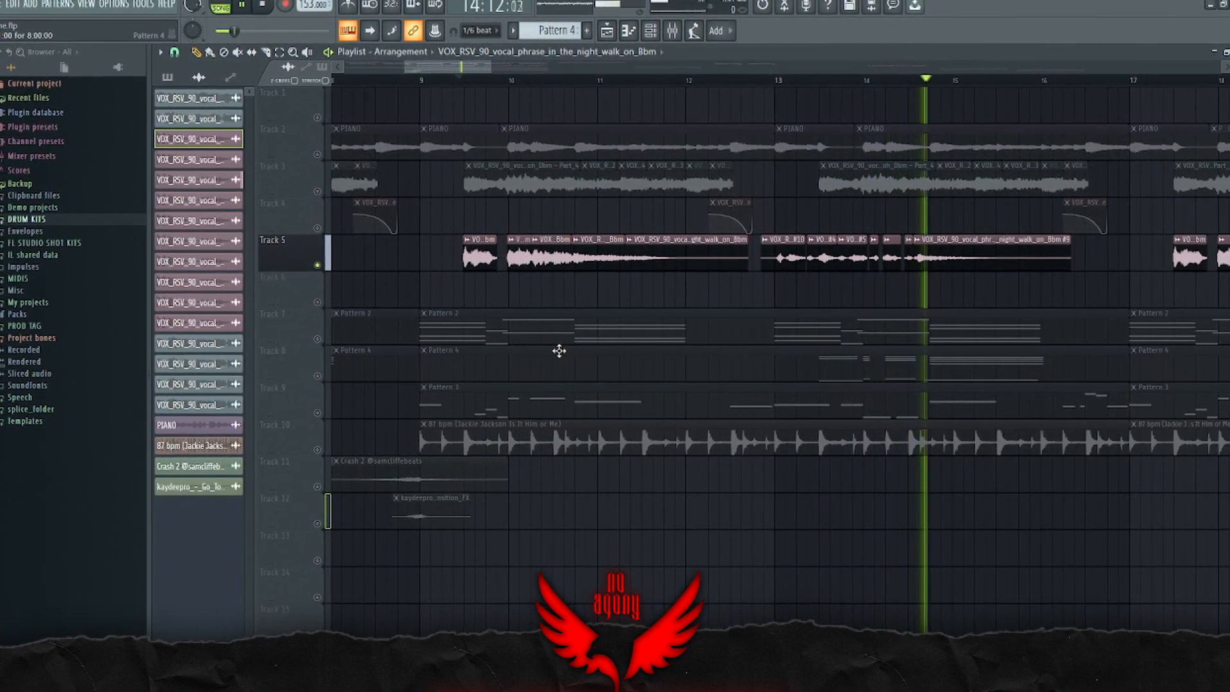
{"action": "key", "text": "space"}
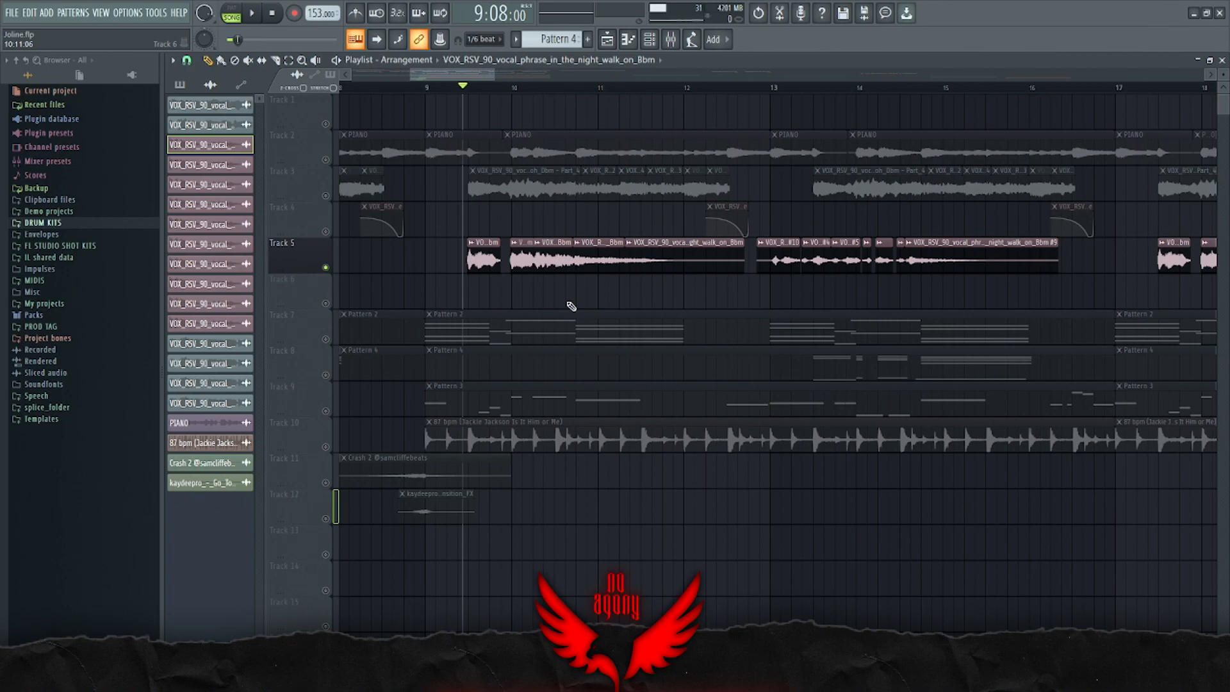
Step: Inspect the TDR Kotelnikov GE compressor and the ValhallaVintageVerb on mixer track 3, which carries the track 5 vocal chops
{"action": "key", "text": "F9"}
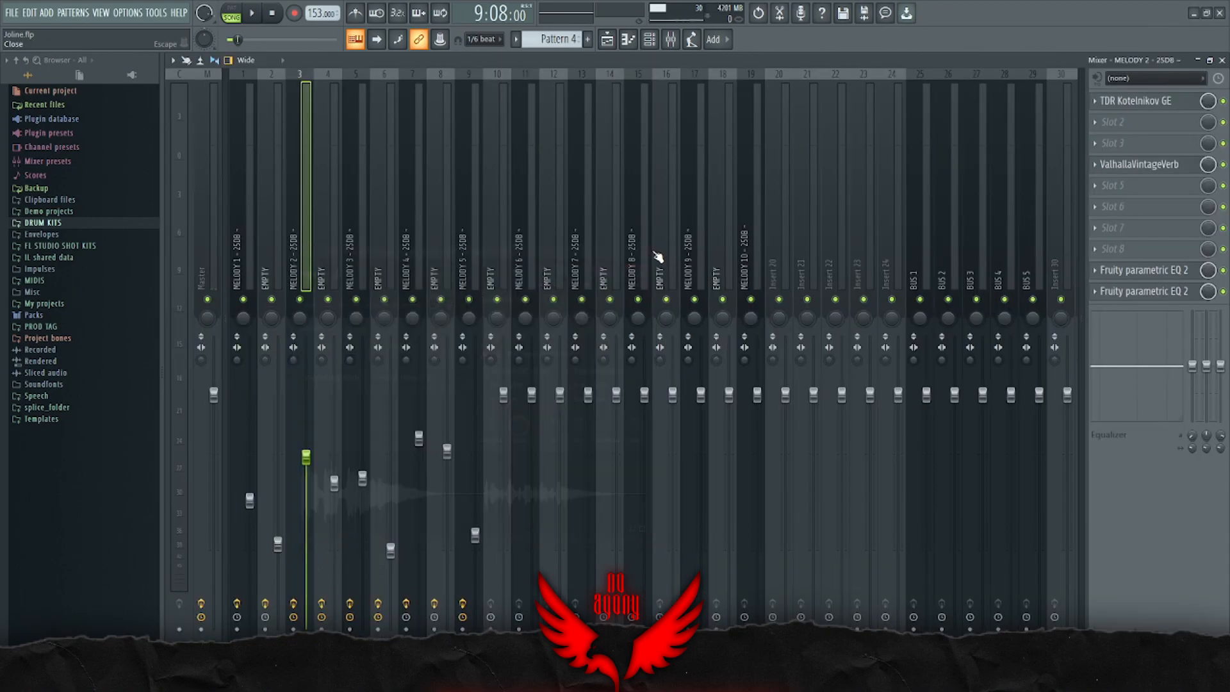
{"action": "left_click", "coordinate": [1137, 101]}
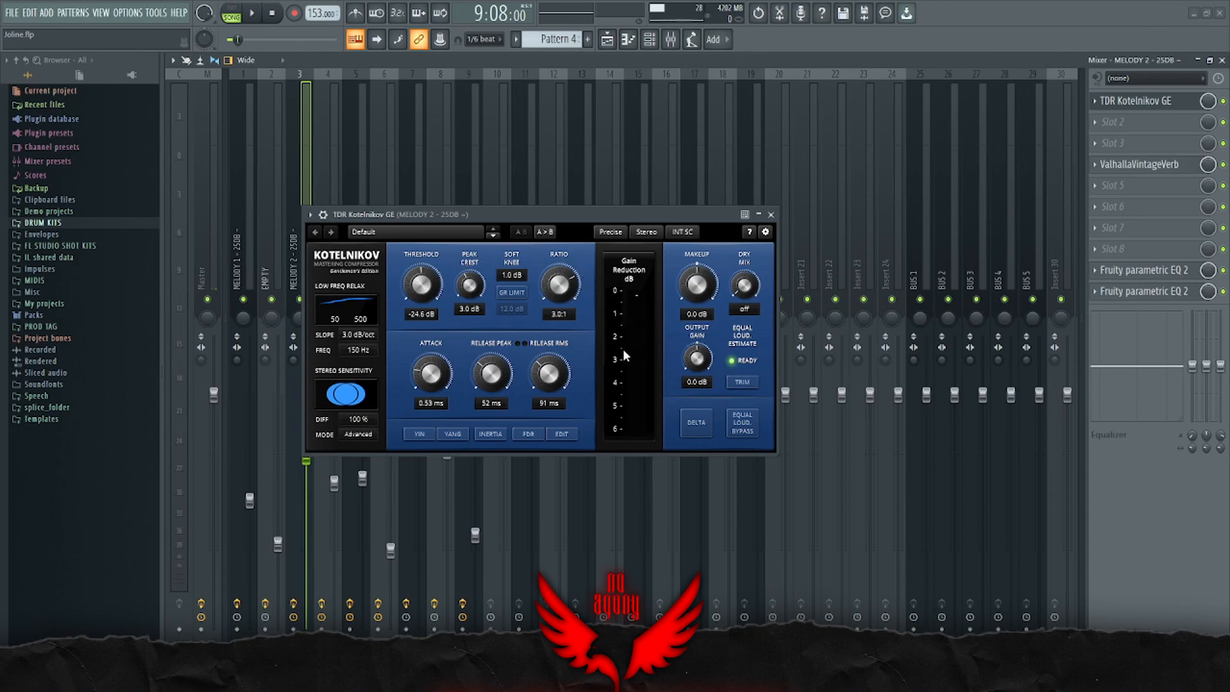
{"action": "left_click", "coordinate": [770, 215]}
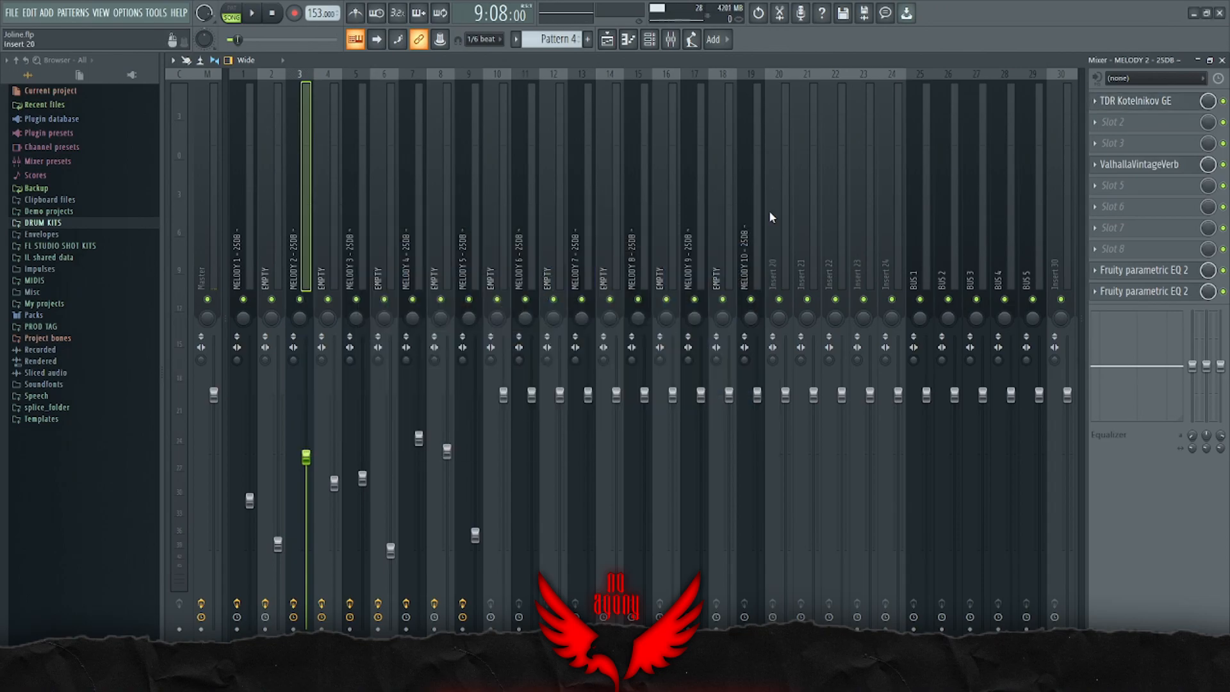
{"action": "left_click", "coordinate": [1139, 164]}
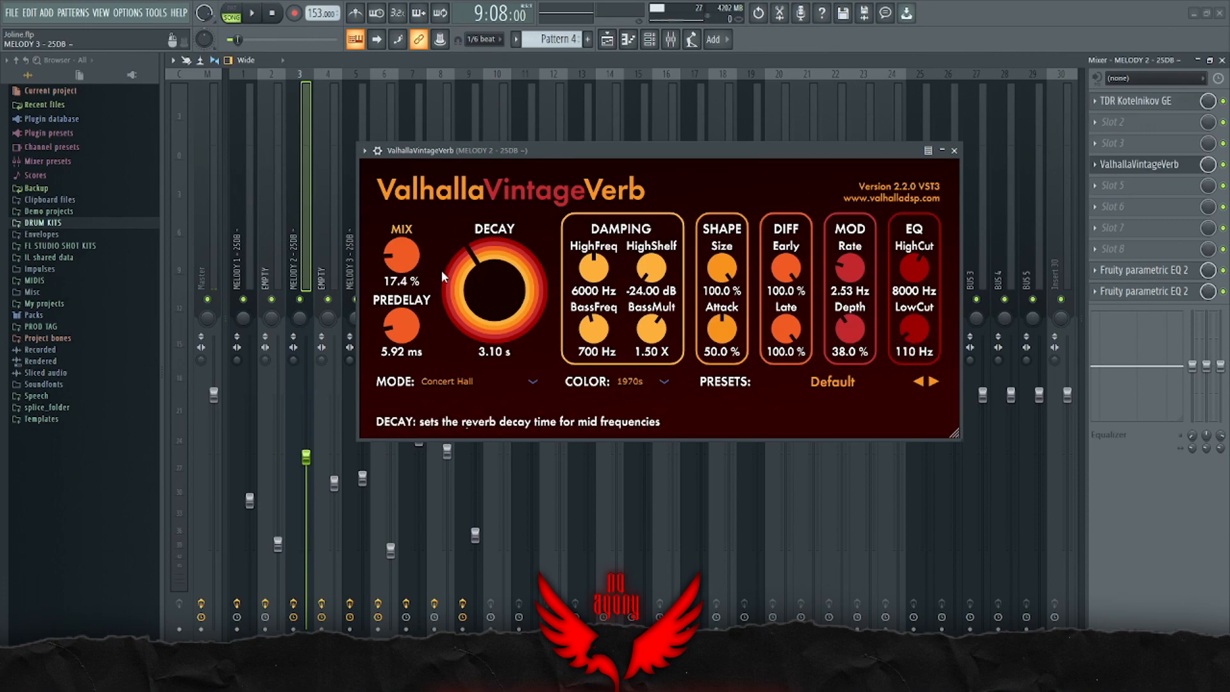
{"action": "left_click", "coordinate": [954, 151]}
Step: End the solo on playlist track 5, mute tracks 9 through 12, and play the arrangement from bar 9
{"action": "key", "text": "F5"}
{"action": "right_click", "coordinate": [327, 267]}
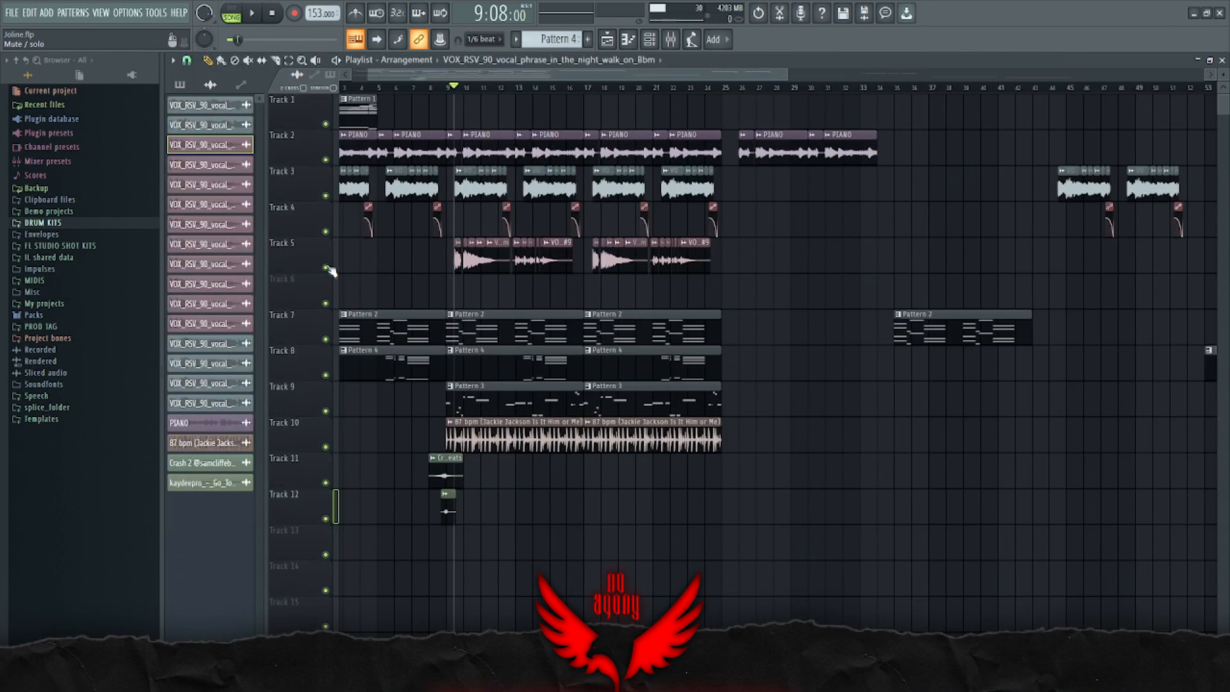
{"action": "left_click_drag", "start_coordinate": [325, 410], "coordinate": [326, 519]}
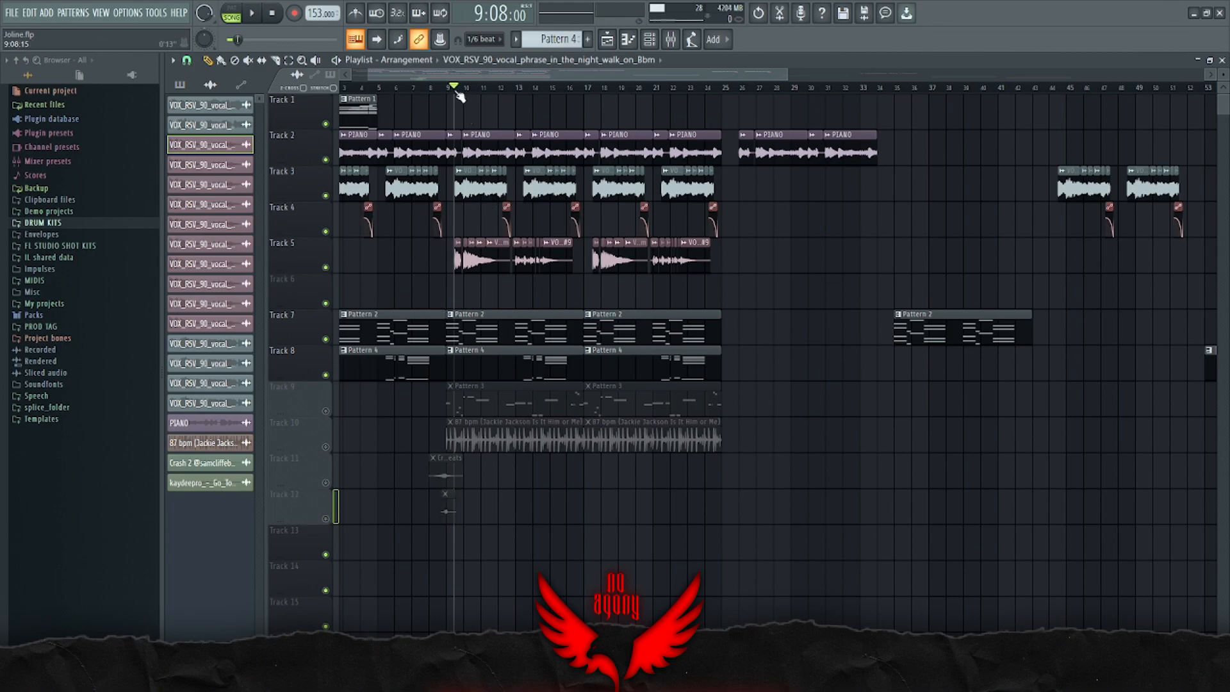
{"action": "key", "text": "space"}
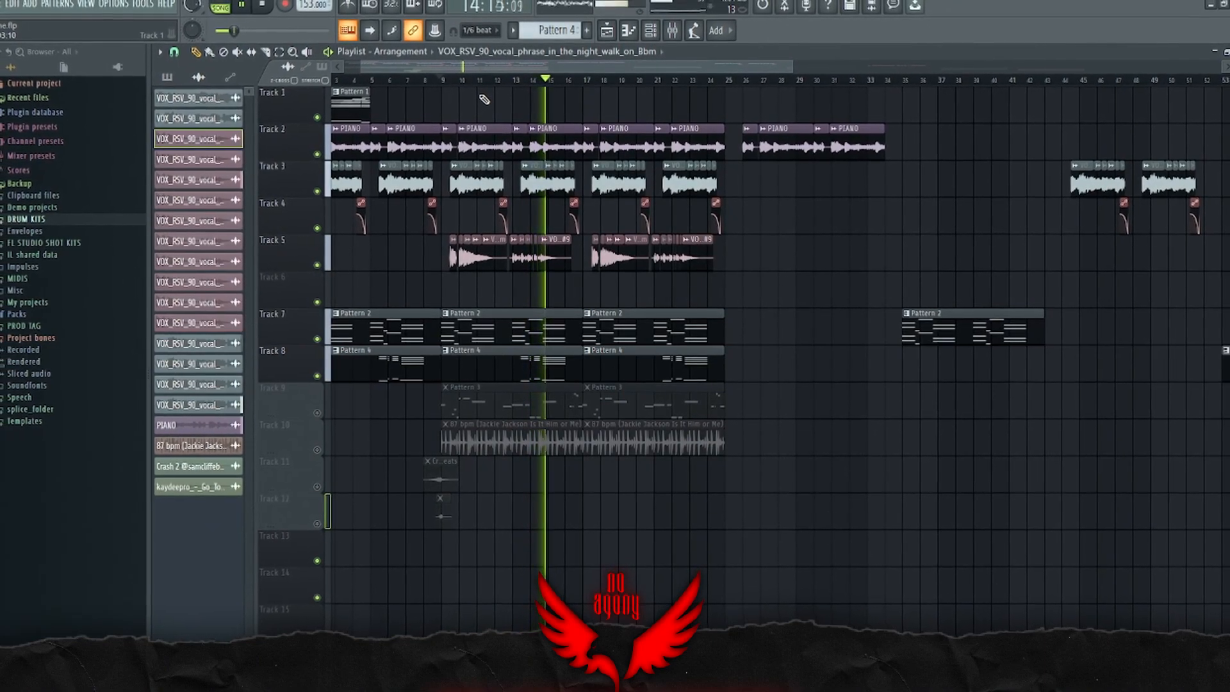
{"action": "key", "text": "space"}
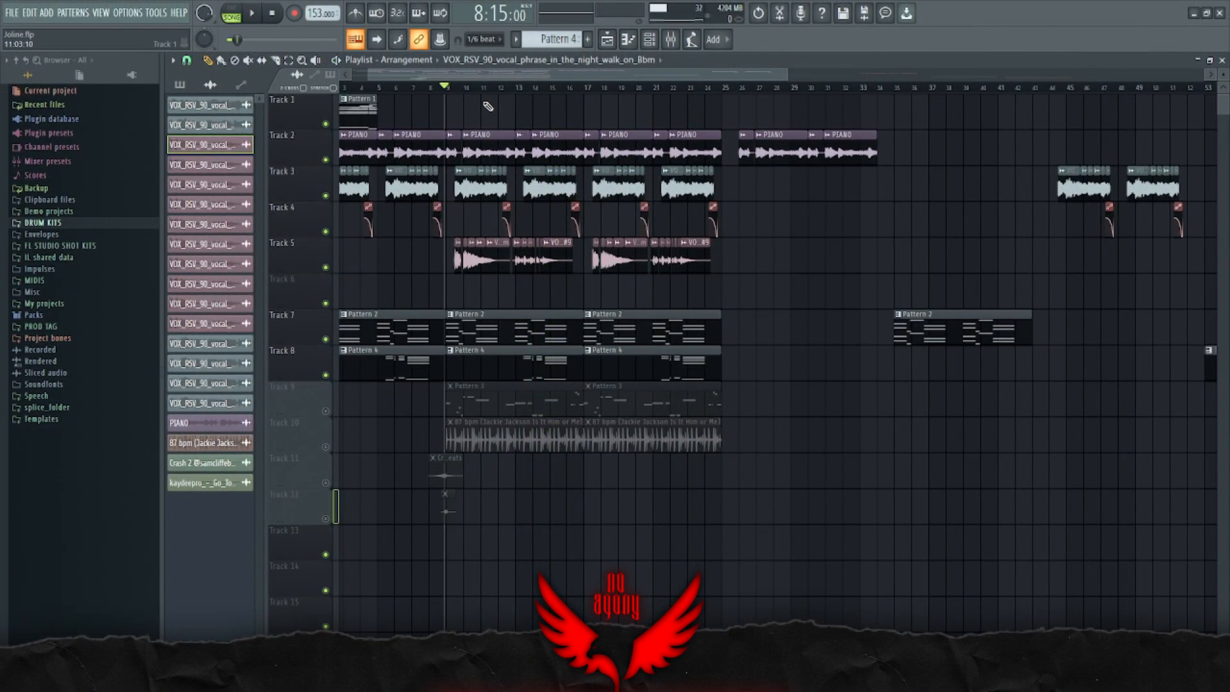
Step: Unmute playlist track 9 and open its Kontakt #3 bass instrument, placing the plugin window clear of the clips
{"action": "scroll", "coordinate": [406, 356], "scroll_direction": "up", "scroll_amount": 5}
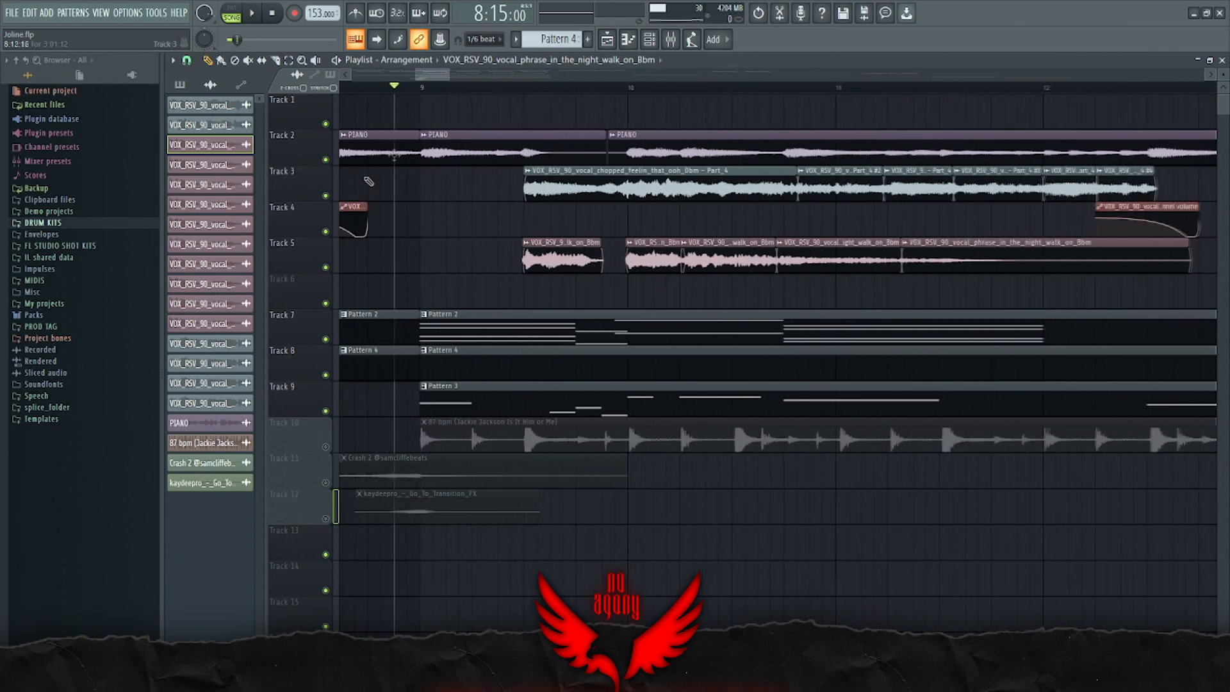
{"action": "left_click", "coordinate": [651, 40]}
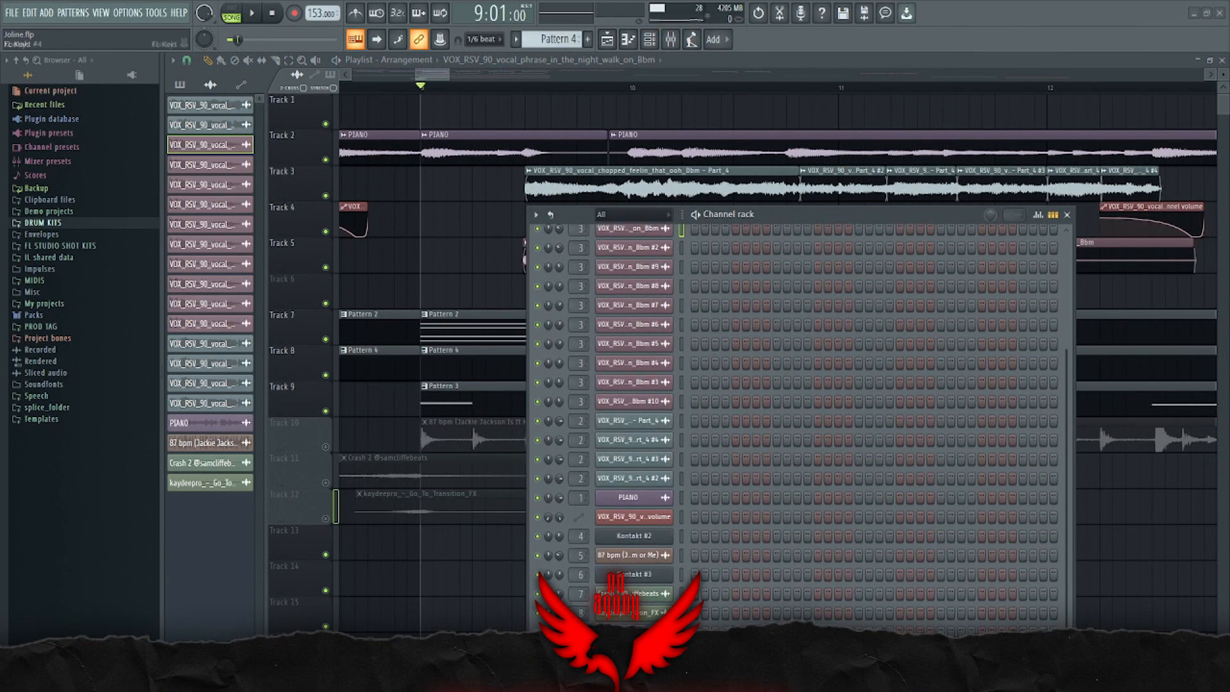
{"action": "left_click", "coordinate": [631, 574]}
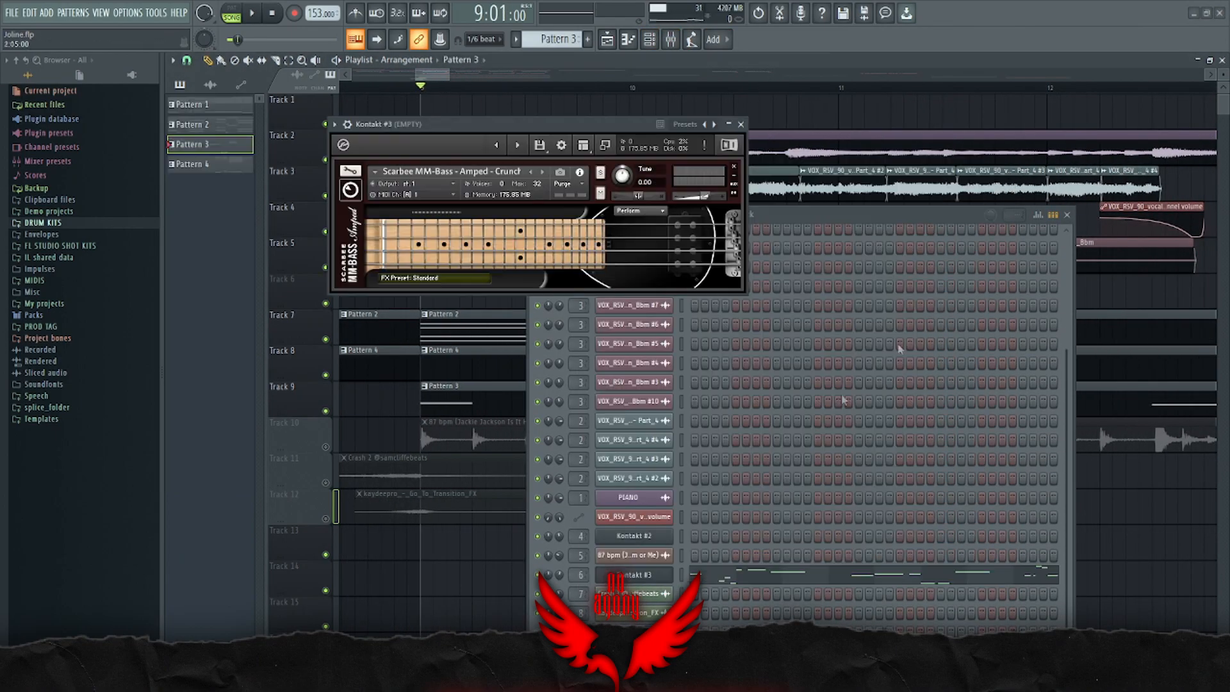
{"action": "left_click", "coordinate": [1067, 215]}
{"action": "left_click_drag", "start_coordinate": [563, 123], "coordinate": [790, 221]}
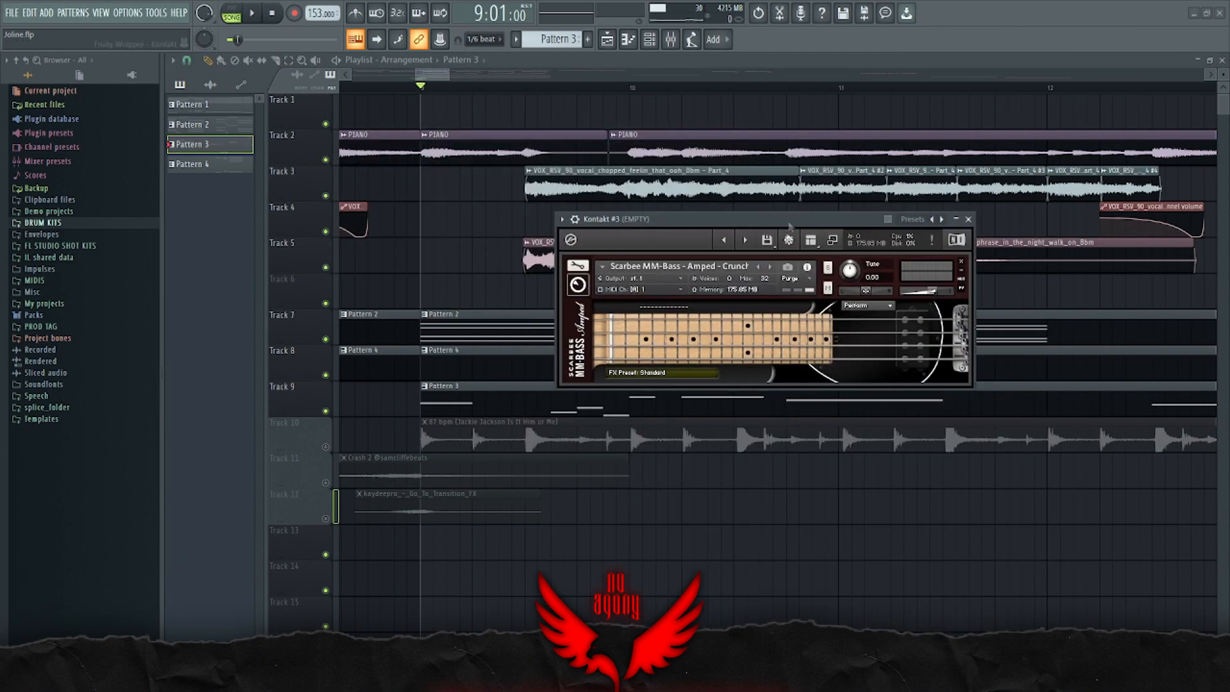
{"action": "left_click_drag", "start_coordinate": [700, 221], "coordinate": [794, 504]}
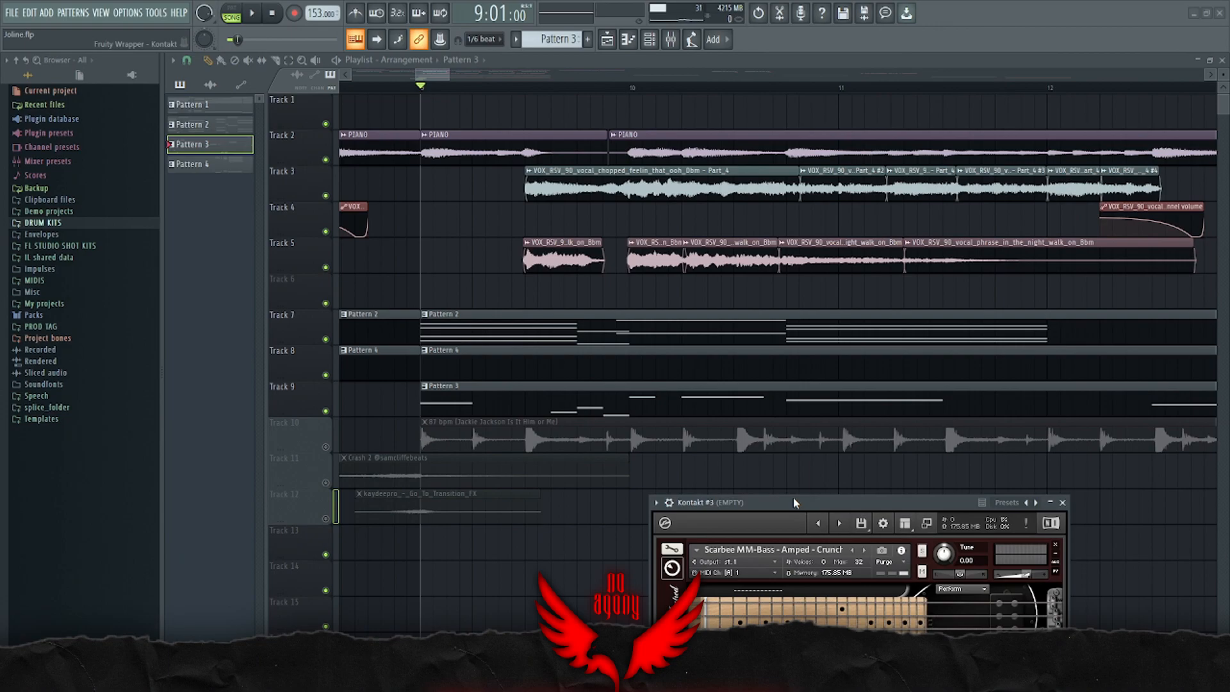
{"action": "left_click_drag", "start_coordinate": [791, 502], "coordinate": [775, 486]}
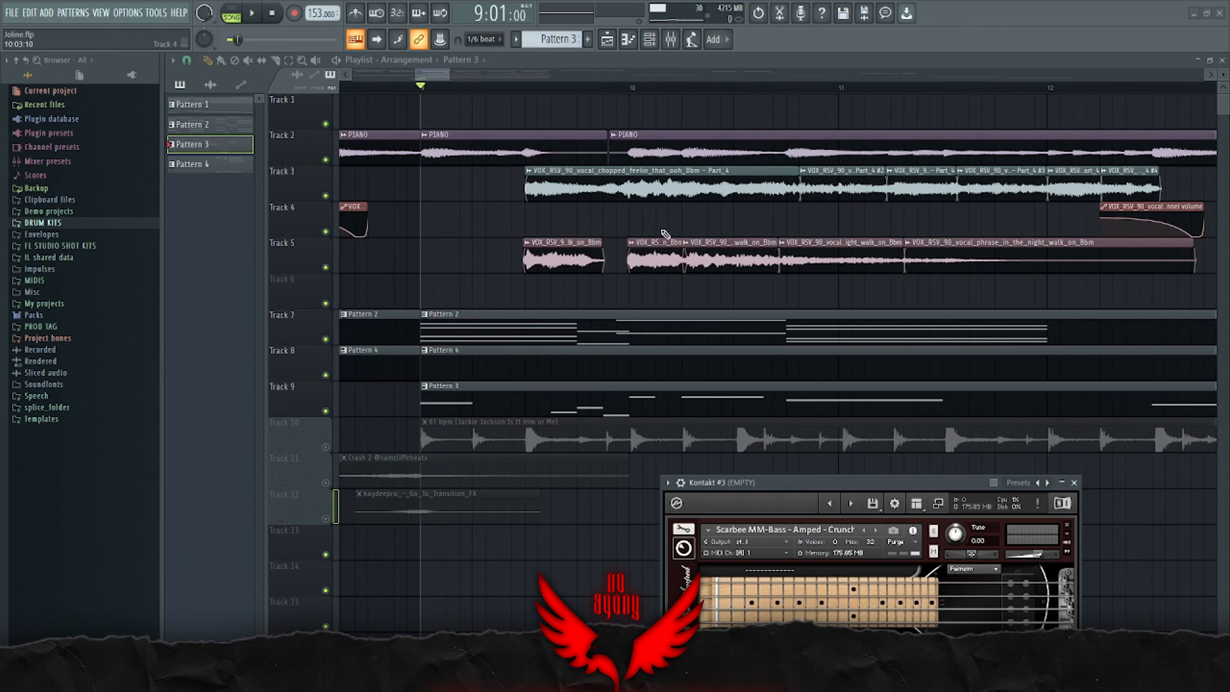
Step: Open the Kontakt #3 bass pattern in the piano roll and examine its notes, selecting all of them and clearing the selection
{"action": "key", "text": "F7"}
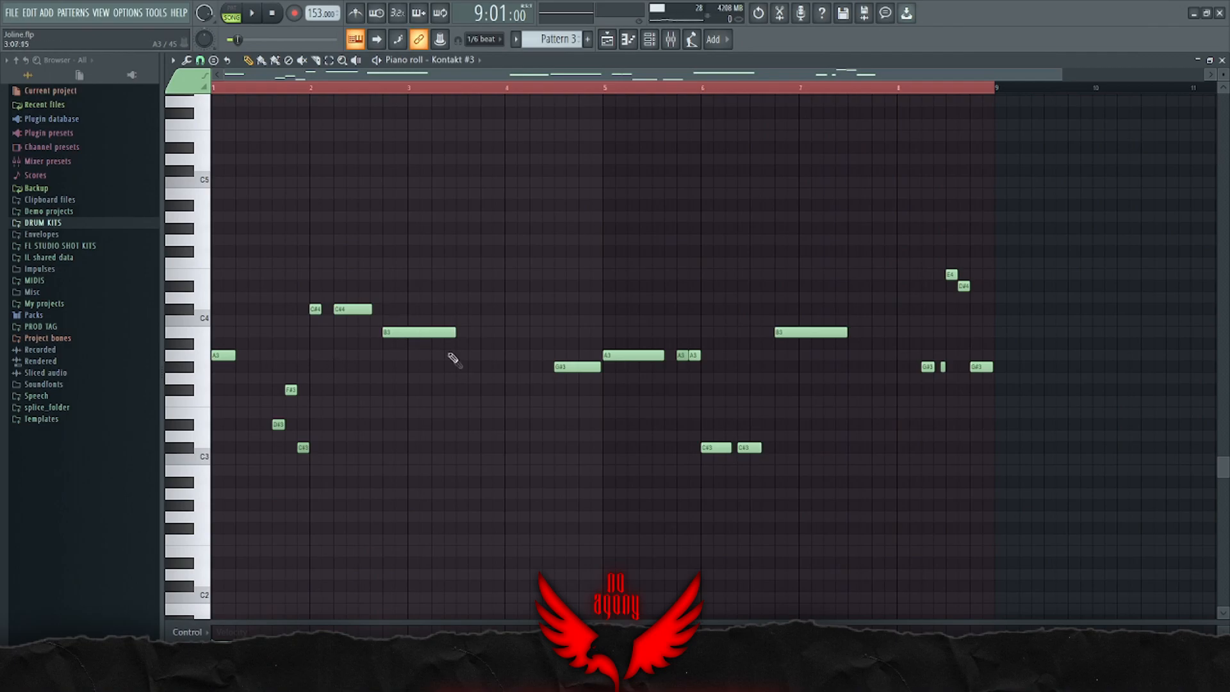
{"action": "scroll", "coordinate": [317, 426], "scroll_direction": "up", "scroll_amount": 2}
{"action": "scroll", "coordinate": [327, 436], "scroll_direction": "down", "scroll_amount": 3}
{"action": "left_click_drag", "start_coordinate": [400, 499], "coordinate": [236, 372]}
{"action": "left_click", "coordinate": [435, 428], "text": "ctrl"}
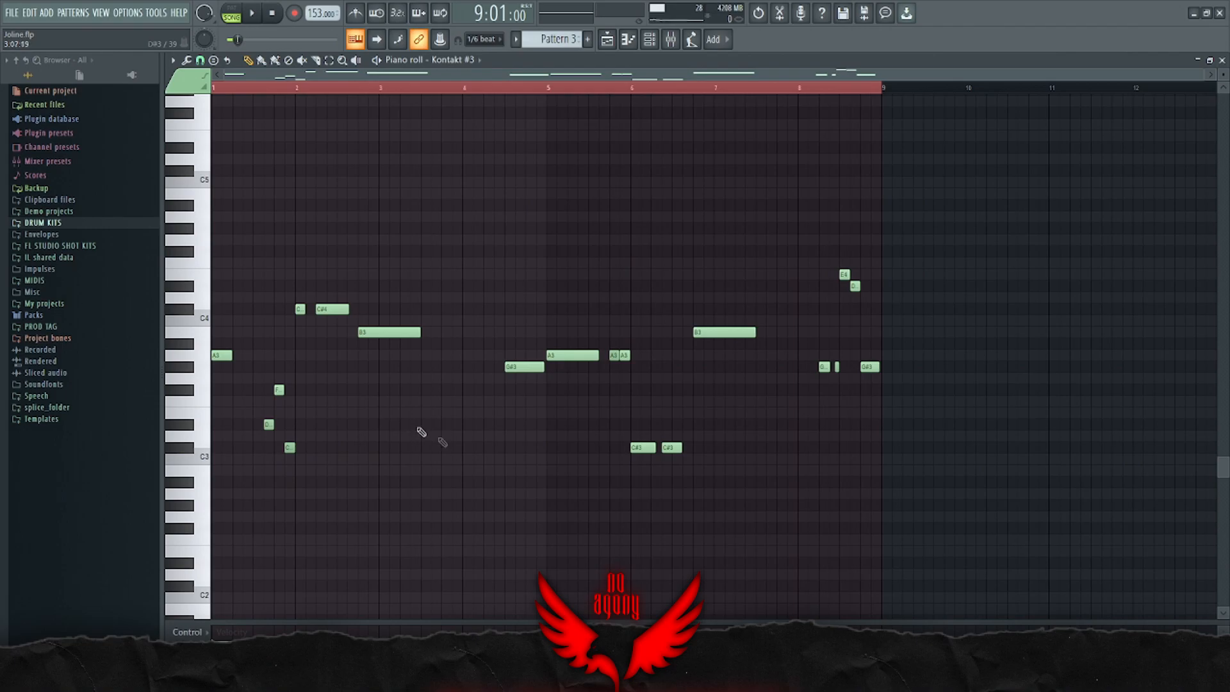
{"action": "key", "text": "ctrl+a"}
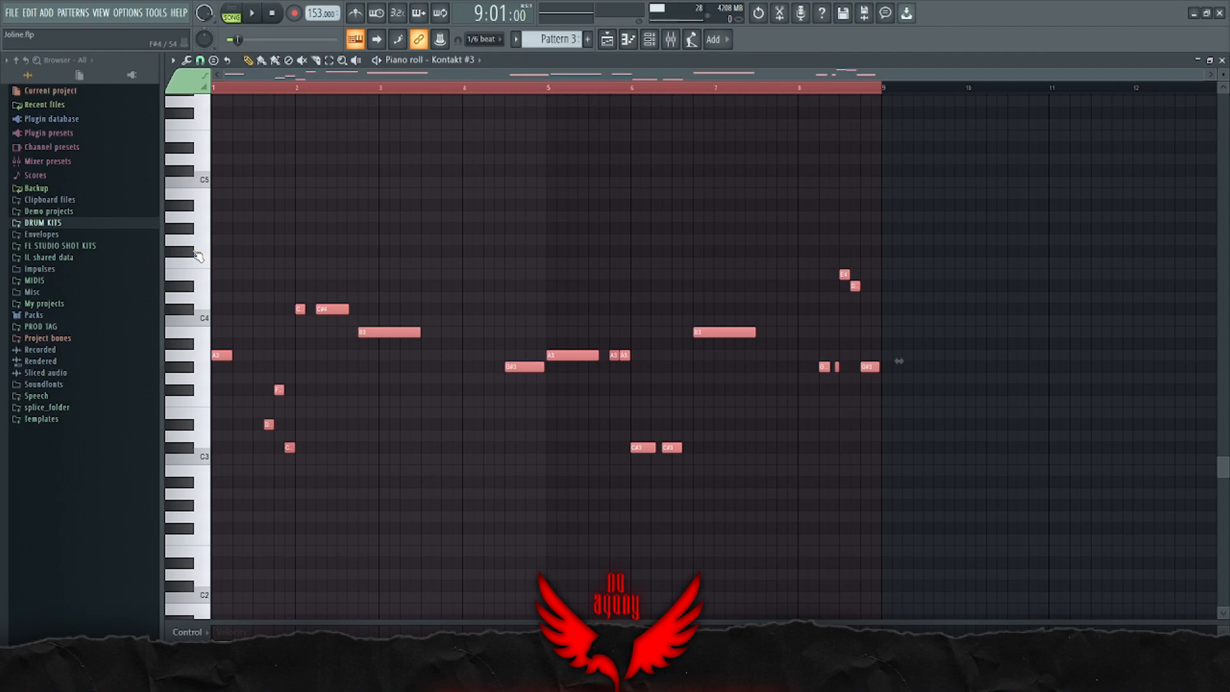
{"action": "left_click", "coordinate": [441, 399]}
Step: Clear the time selection in the piano roll and play the Pattern 3 bass line on its own
{"action": "double_click", "coordinate": [337, 88]}
{"action": "key", "text": "space"}
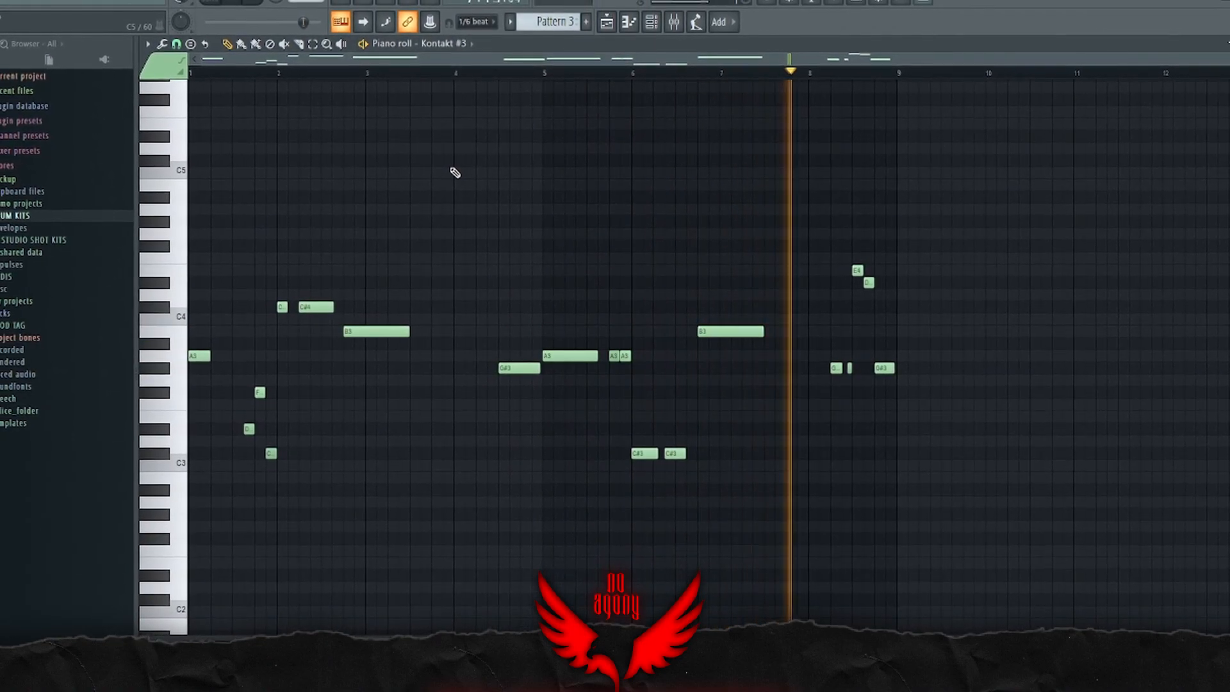
{"action": "key", "text": "space"}
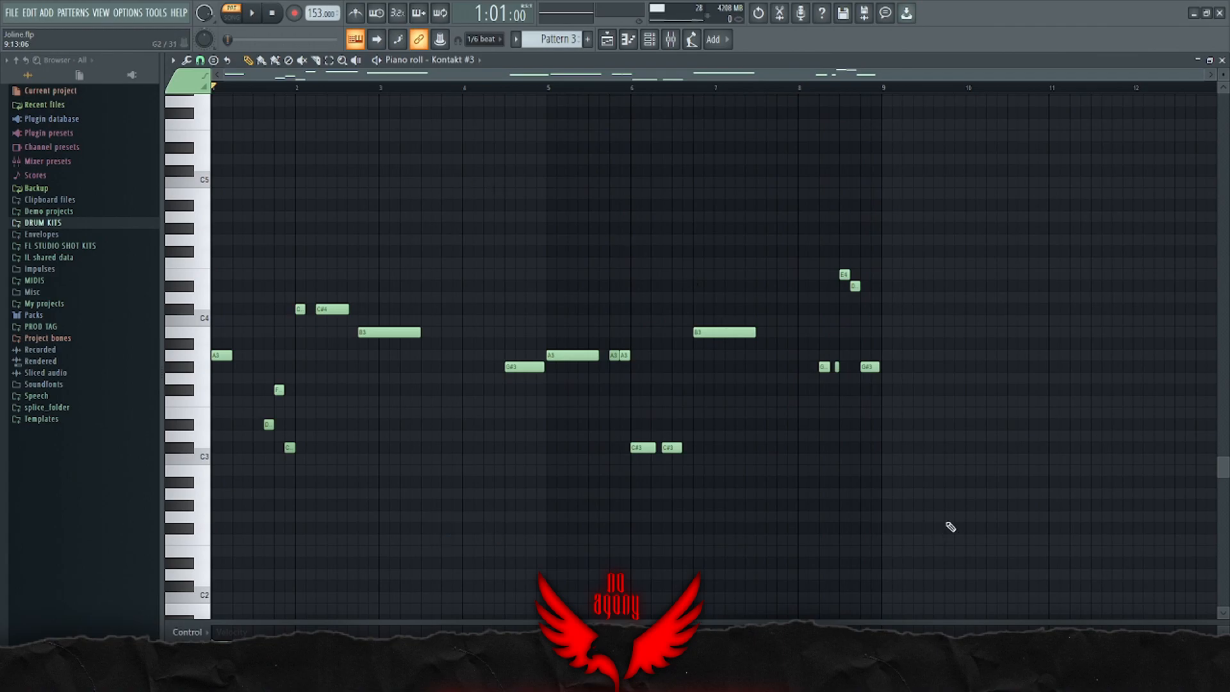
Step: Inspect the two short A3 bass notes just before bar 6 in the piano roll and clear the note selection
{"action": "key", "text": "ctrl+a"}
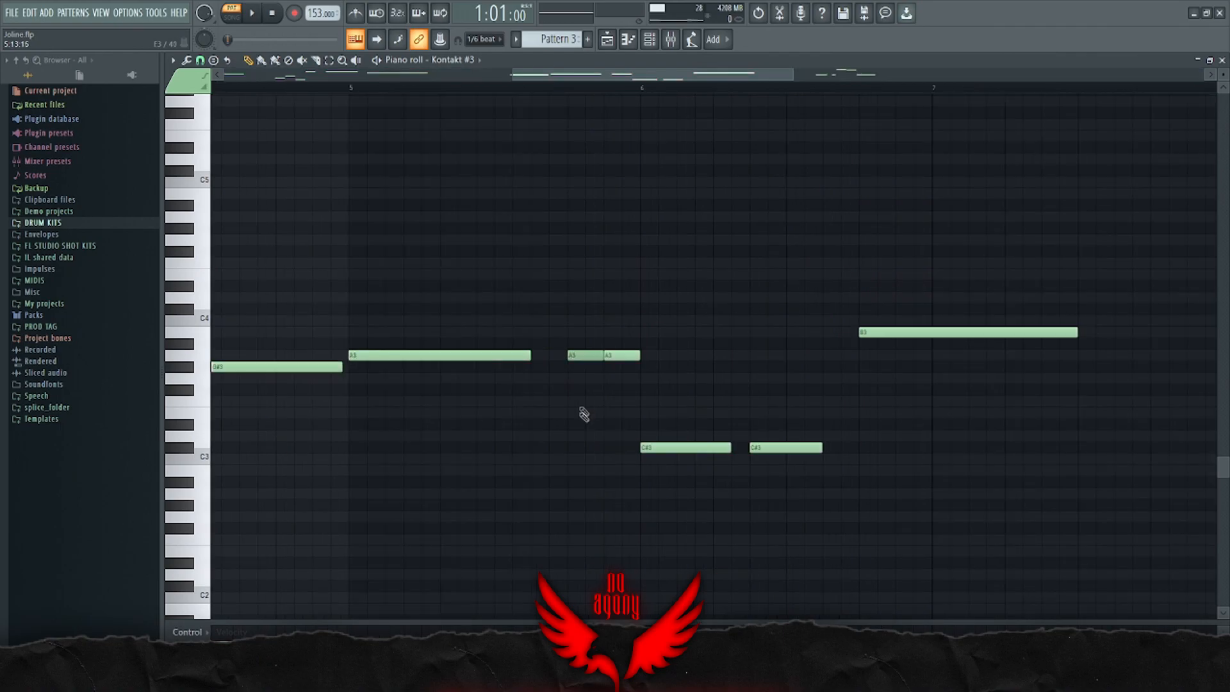
{"action": "left_click_drag", "start_coordinate": [575, 395], "coordinate": [581, 318]}
{"action": "left_click", "coordinate": [612, 259], "text": "ctrl"}
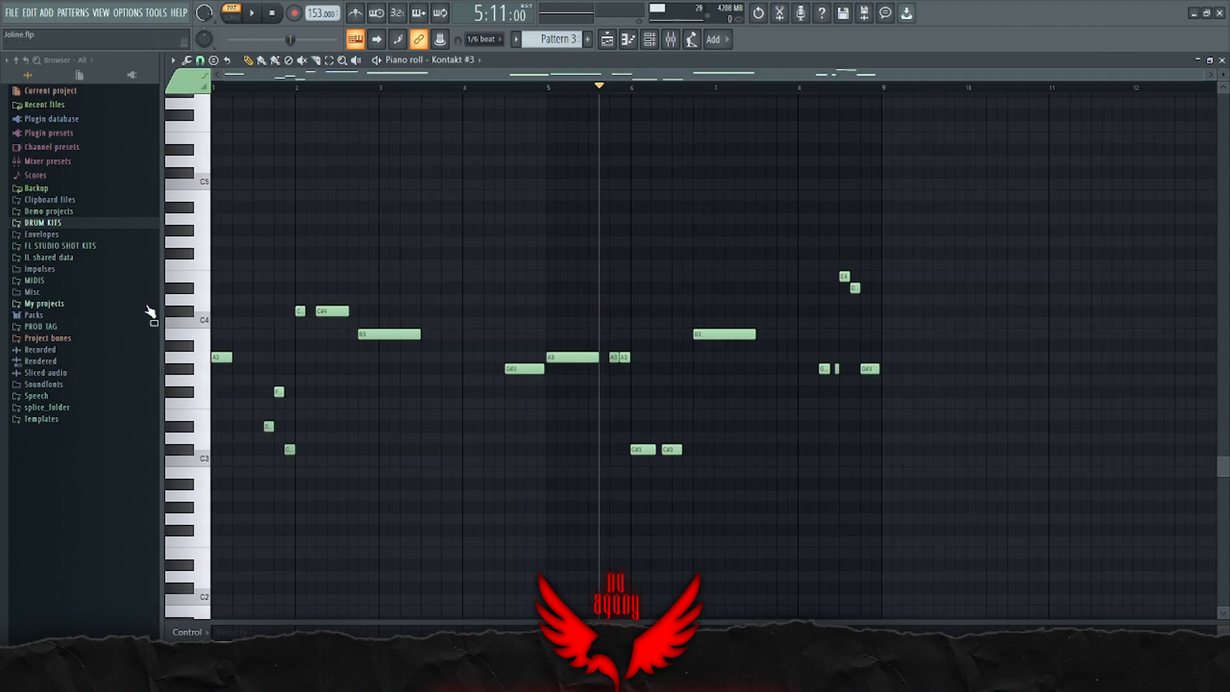
Step: Select the three low bass notes just before bar 2 in the piano roll to examine them, and clear the selection
{"action": "scroll", "coordinate": [330, 398], "scroll_direction": "up", "scroll_amount": 3}
{"action": "left_click_drag", "start_coordinate": [500, 522], "coordinate": [317, 377]}
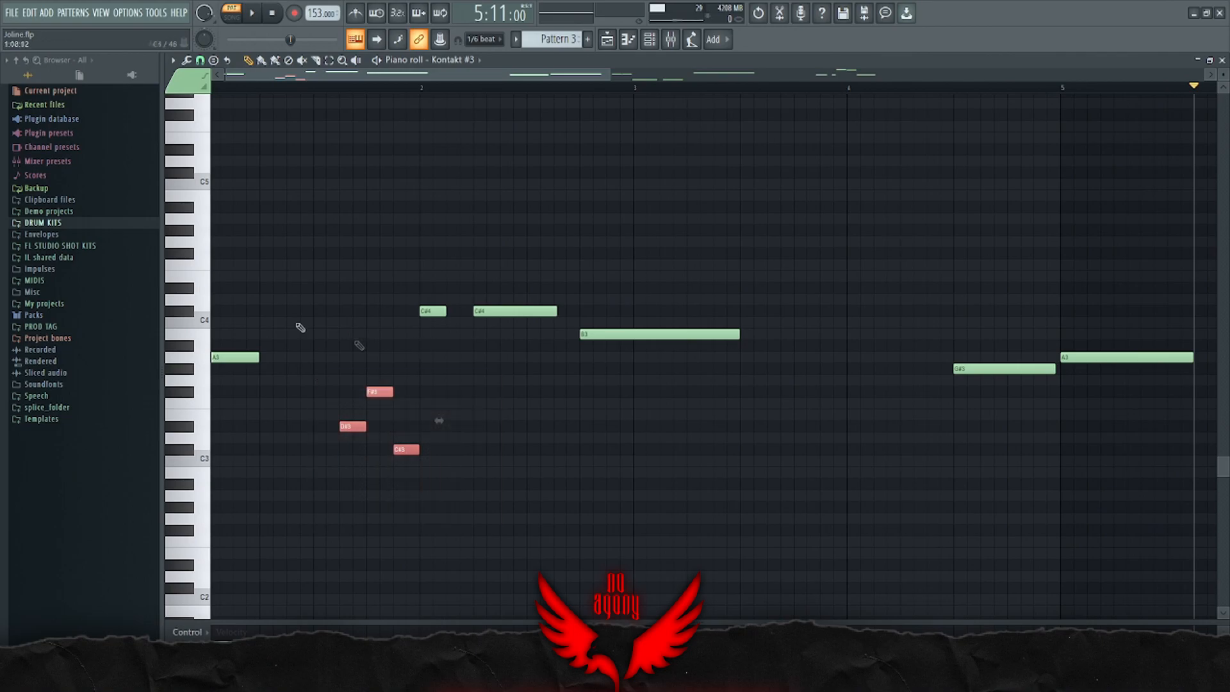
{"action": "left_click", "coordinate": [424, 409]}
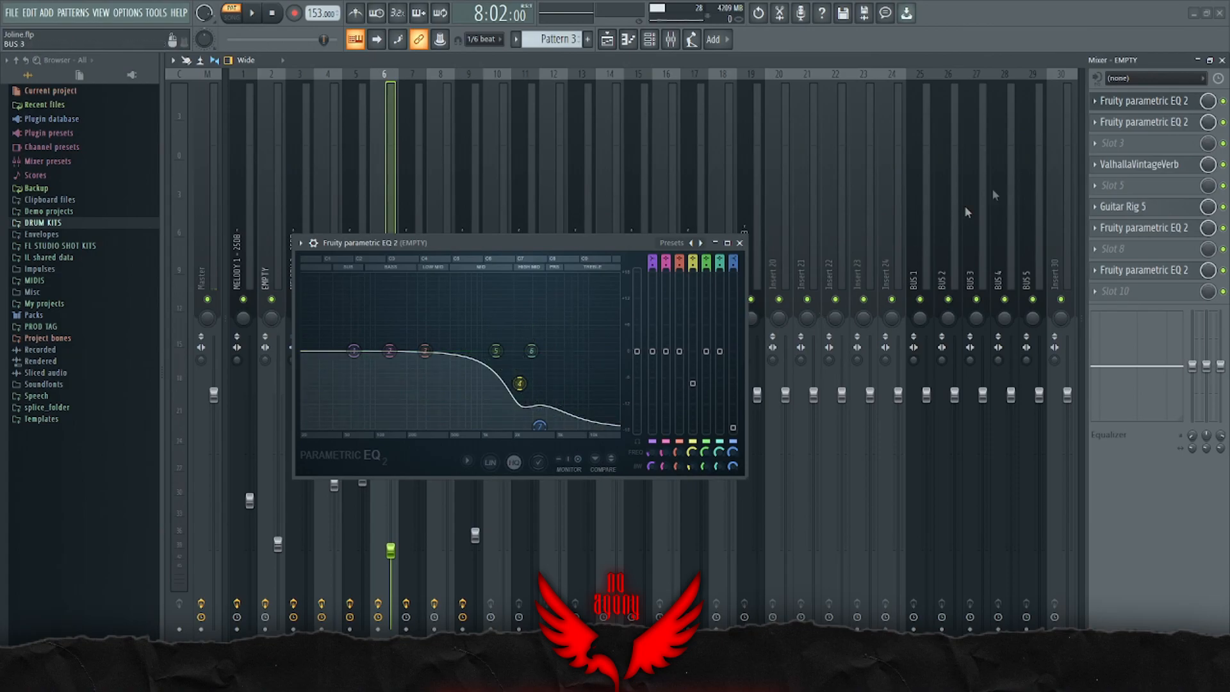
Step: Examine the bass mixer track's second Fruity parametric EQ 2 and its ValhallaVintageVerb settings, leaving both plugin windows closed
{"action": "left_click", "coordinate": [1144, 122]}
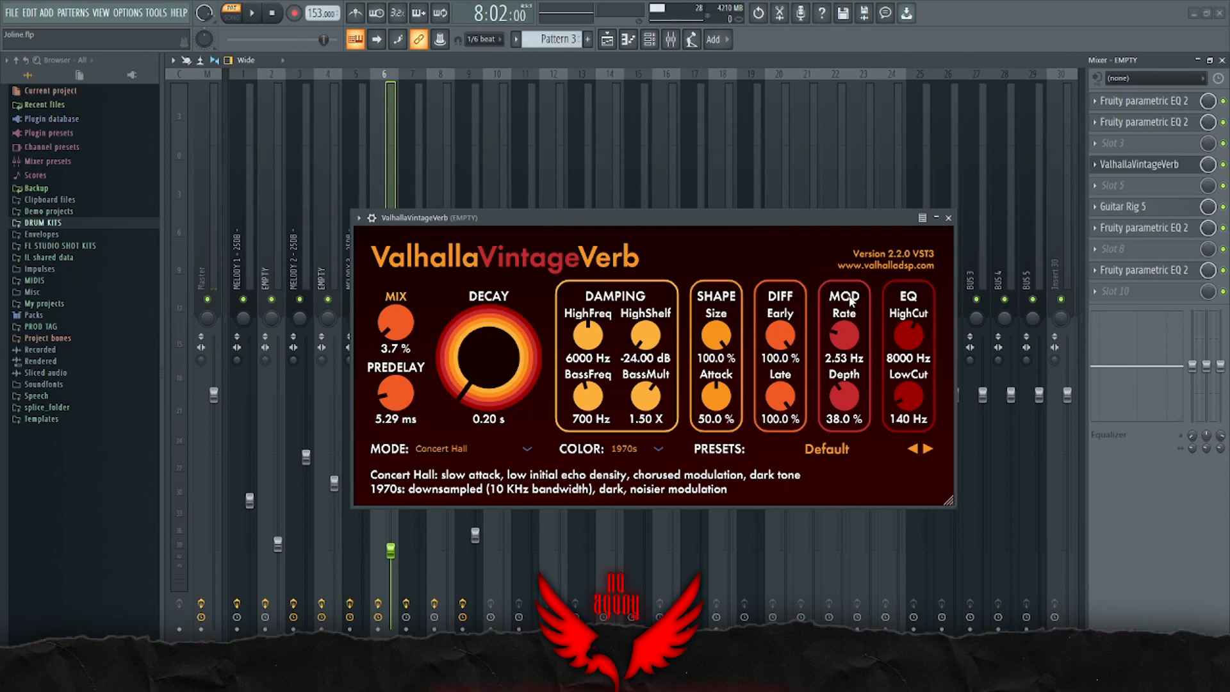
{"action": "left_click_drag", "start_coordinate": [693, 218], "coordinate": [747, 191]}
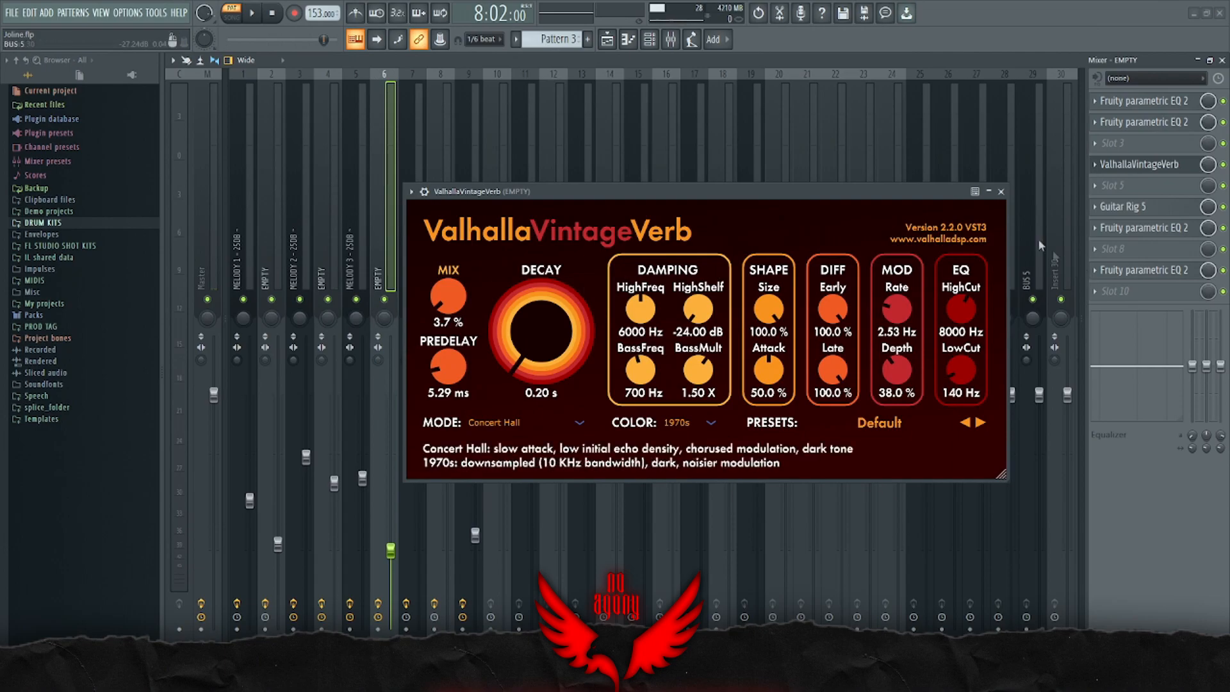
{"action": "left_click", "coordinate": [1000, 192]}
Step: Examine the bass track's Guitar Rig 5 rig and the Fruity parametric EQ 2 curves that follow it in the effect chain
{"action": "left_click", "coordinate": [1132, 205]}
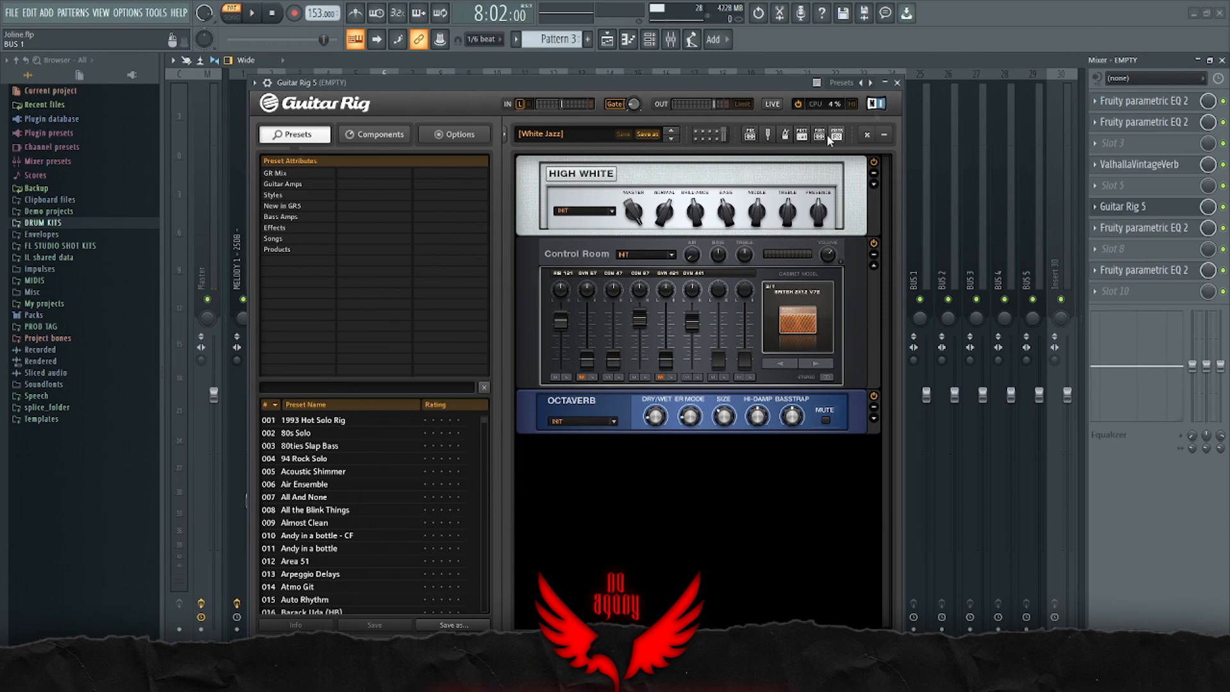
{"action": "left_click_drag", "start_coordinate": [477, 167], "coordinate": [709, 297]}
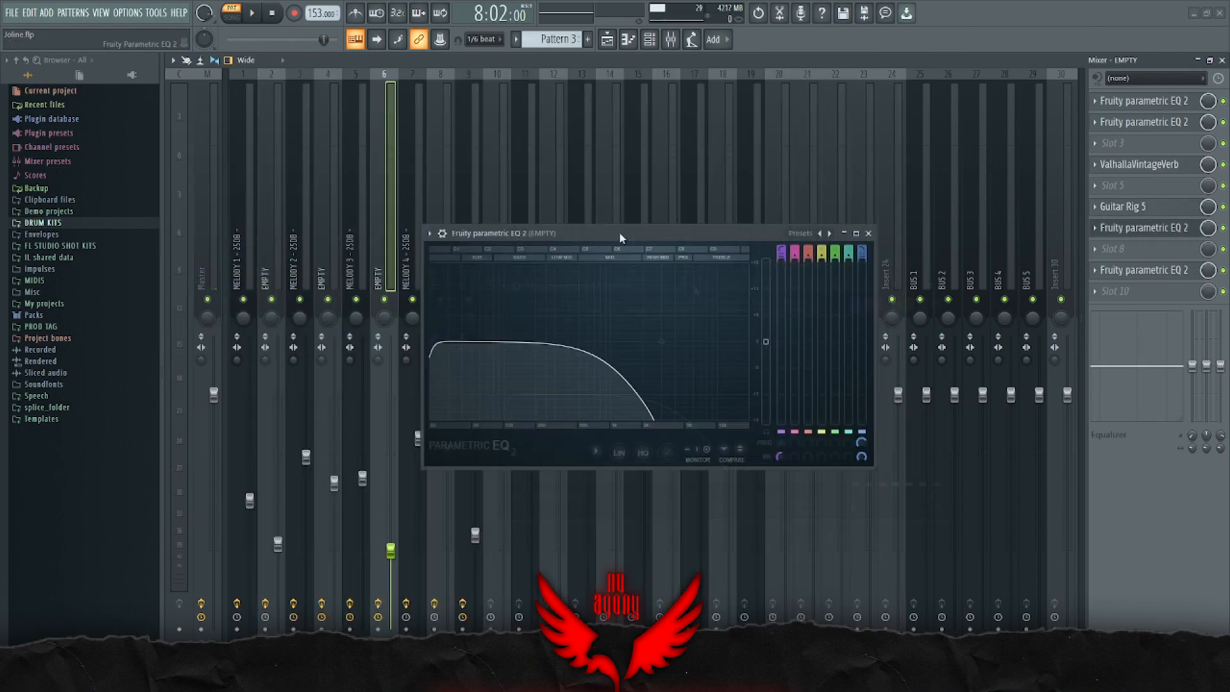
{"action": "left_click", "coordinate": [1158, 212]}
{"action": "left_click", "coordinate": [1158, 214]}
{"action": "left_click", "coordinate": [1153, 271]}
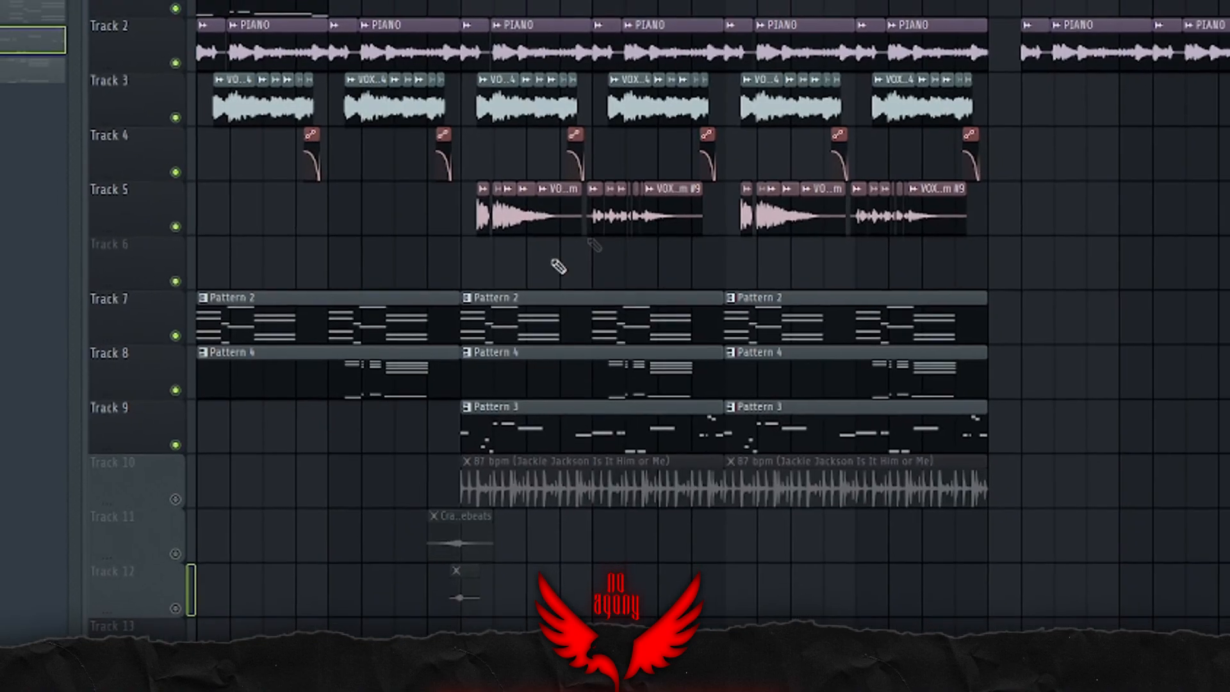
Step: Unmute the drum loop on playlist track 10 and place the playhead just before bar 9
{"action": "scroll", "coordinate": [513, 192], "scroll_direction": "up", "scroll_amount": 2}
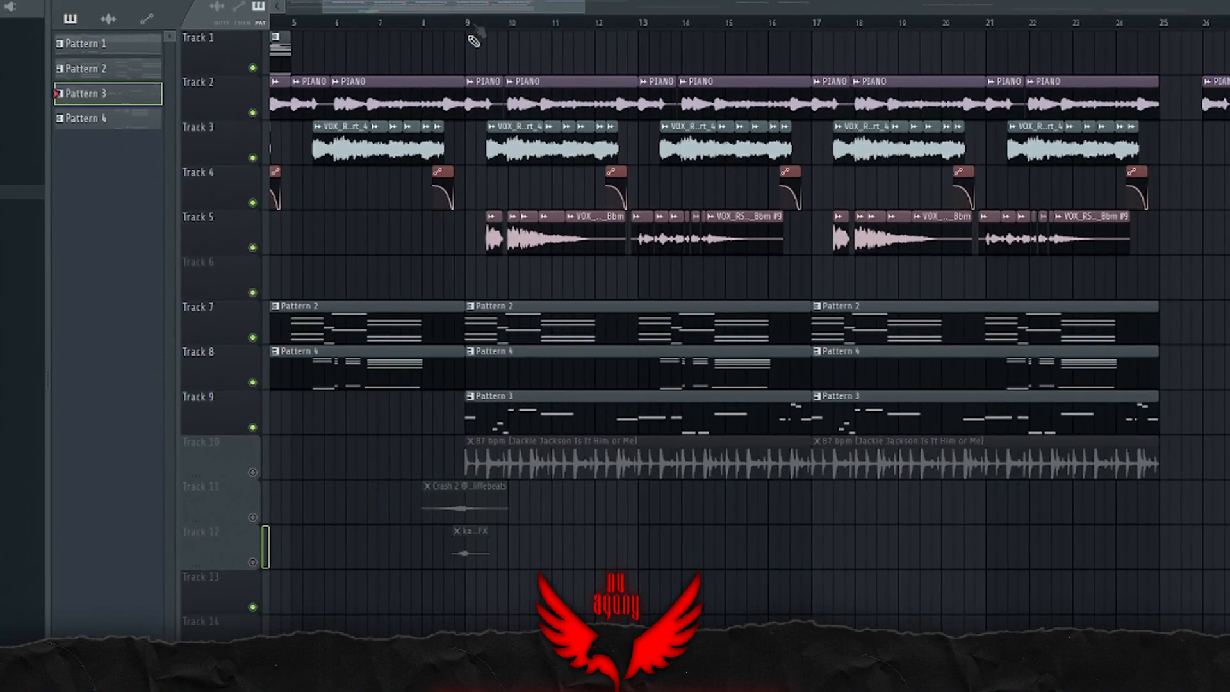
{"action": "left_click", "coordinate": [175, 499]}
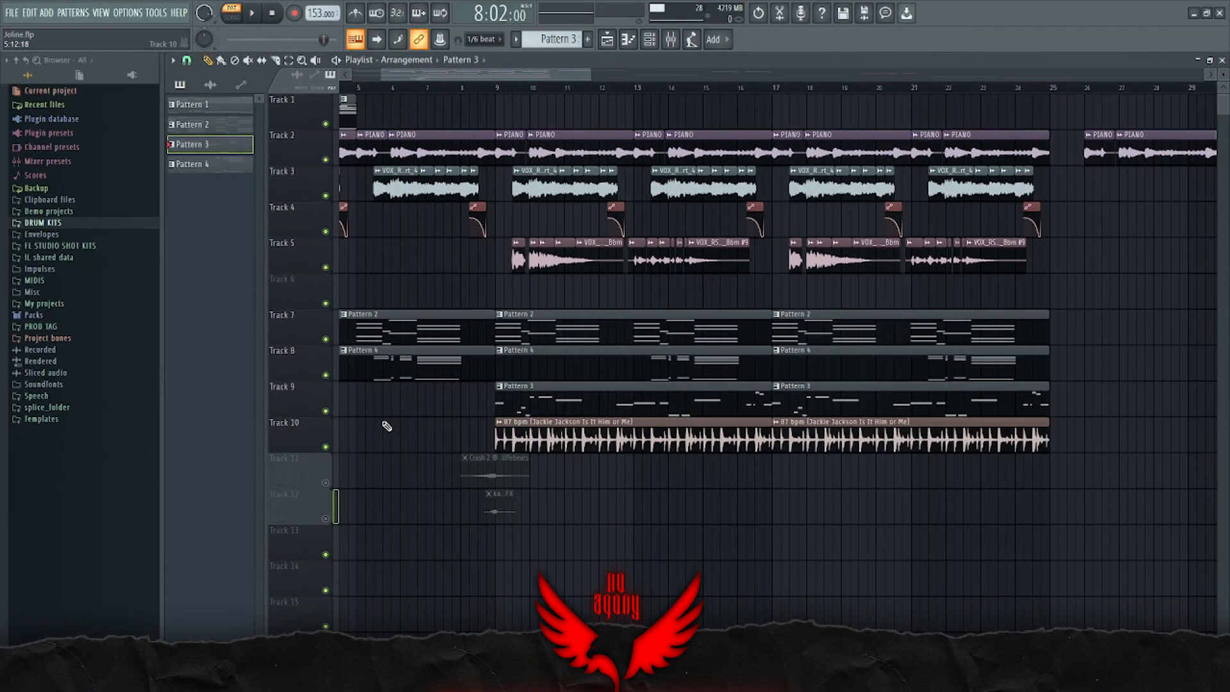
{"action": "left_click", "coordinate": [492, 87]}
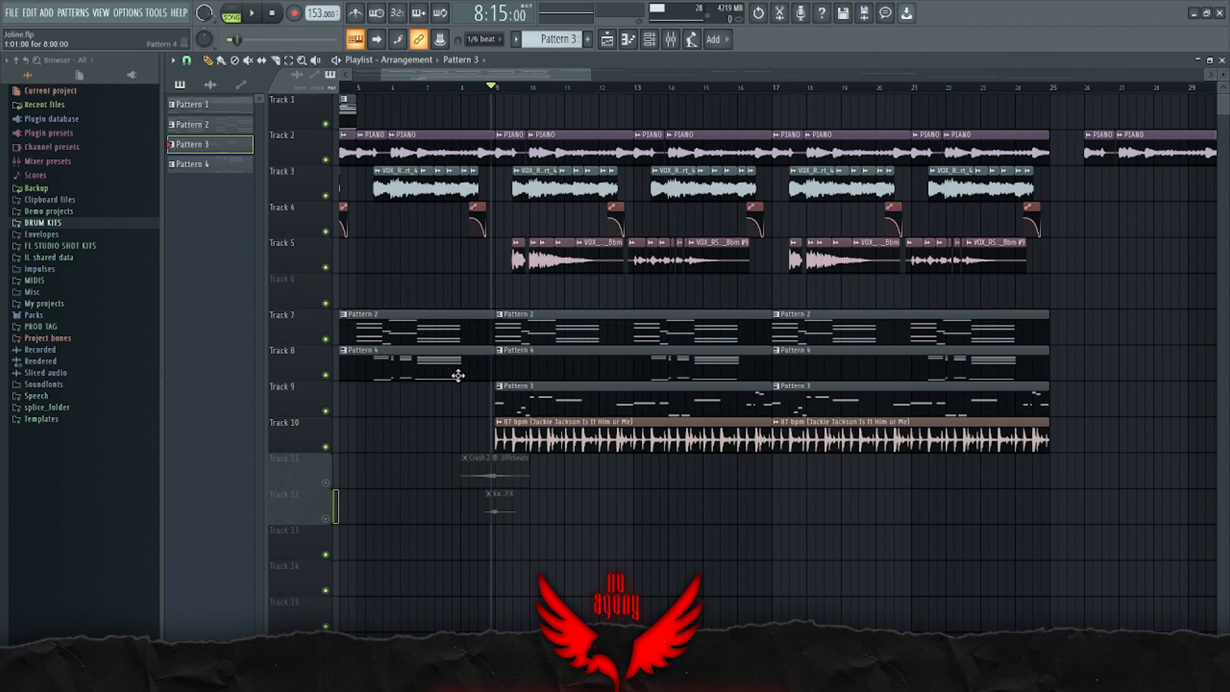
Step: Solo track 10, open the drum loop clip's channel settings and bring up its mixer track, closing the settings window
{"action": "right_click", "coordinate": [325, 446]}
{"action": "scroll", "coordinate": [456, 449], "scroll_direction": "up", "scroll_amount": 1}
{"action": "double_click", "coordinate": [568, 434]}
{"action": "key", "text": "F9"}
{"action": "left_click", "coordinate": [612, 354]}
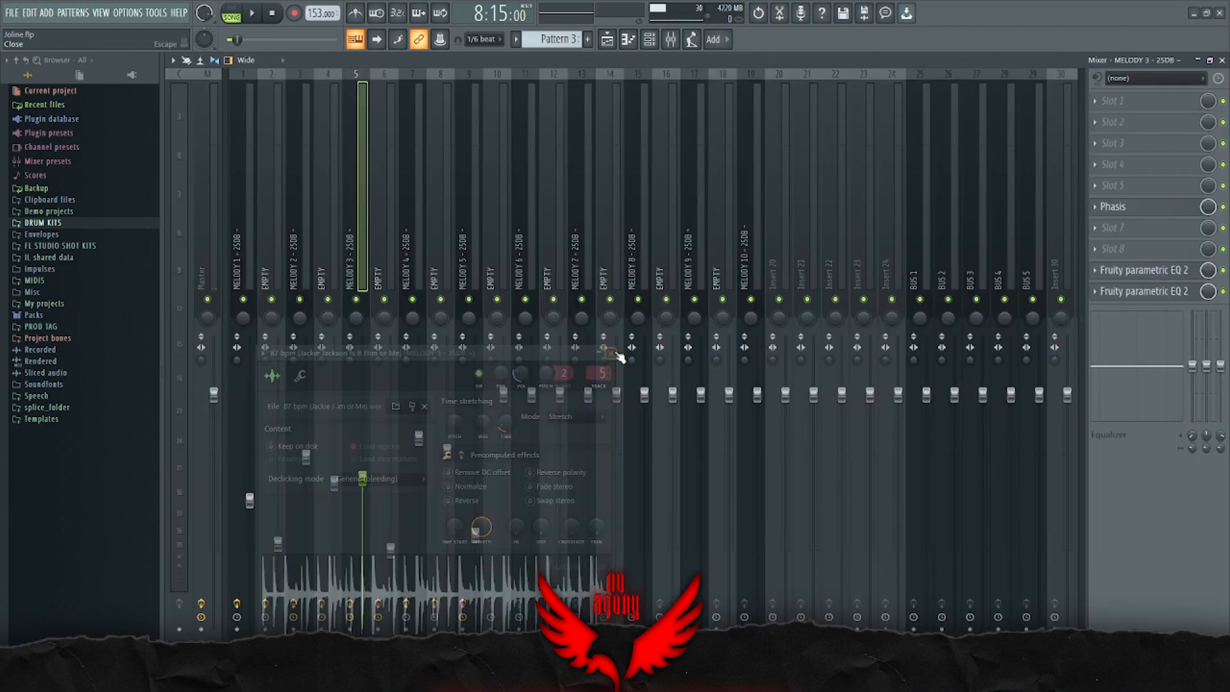
Step: Examine the Phasis effect and both Fruity parametric EQ 2 curves on the drum loop's mixer track
{"action": "left_click", "coordinate": [1128, 208]}
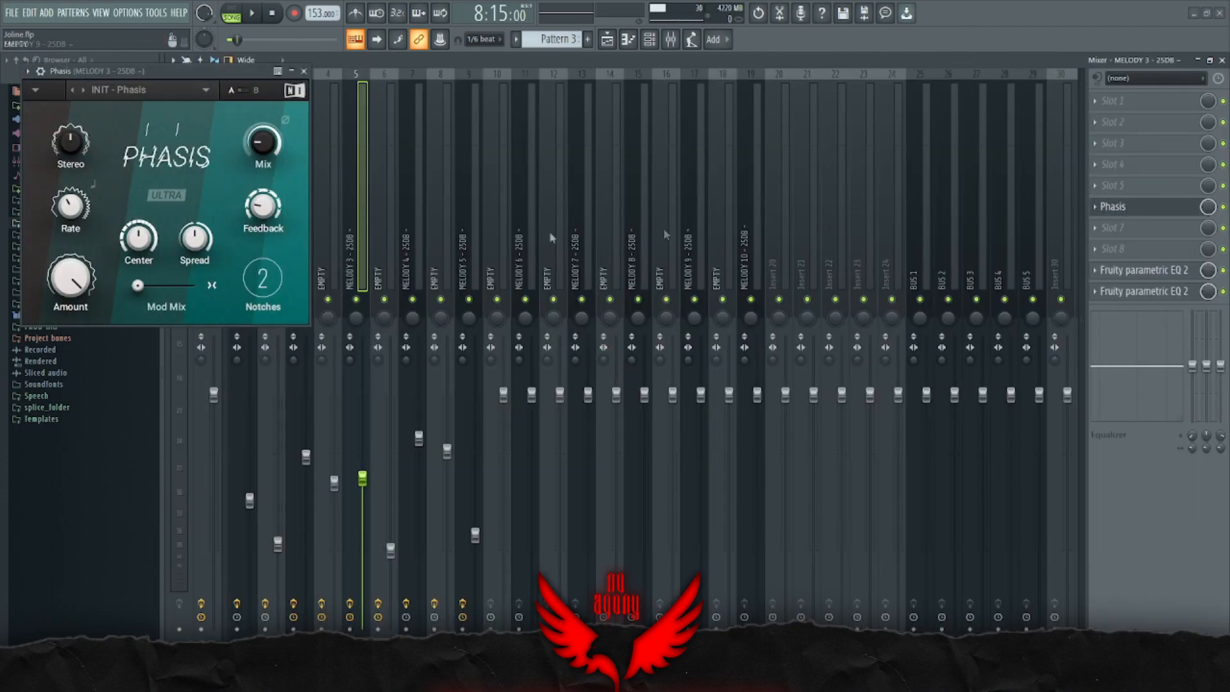
{"action": "left_click", "coordinate": [1117, 292]}
{"action": "left_click", "coordinate": [1121, 271]}
{"action": "left_click", "coordinate": [524, 133]}
{"action": "left_click_drag", "start_coordinate": [370, 117], "coordinate": [752, 260]}
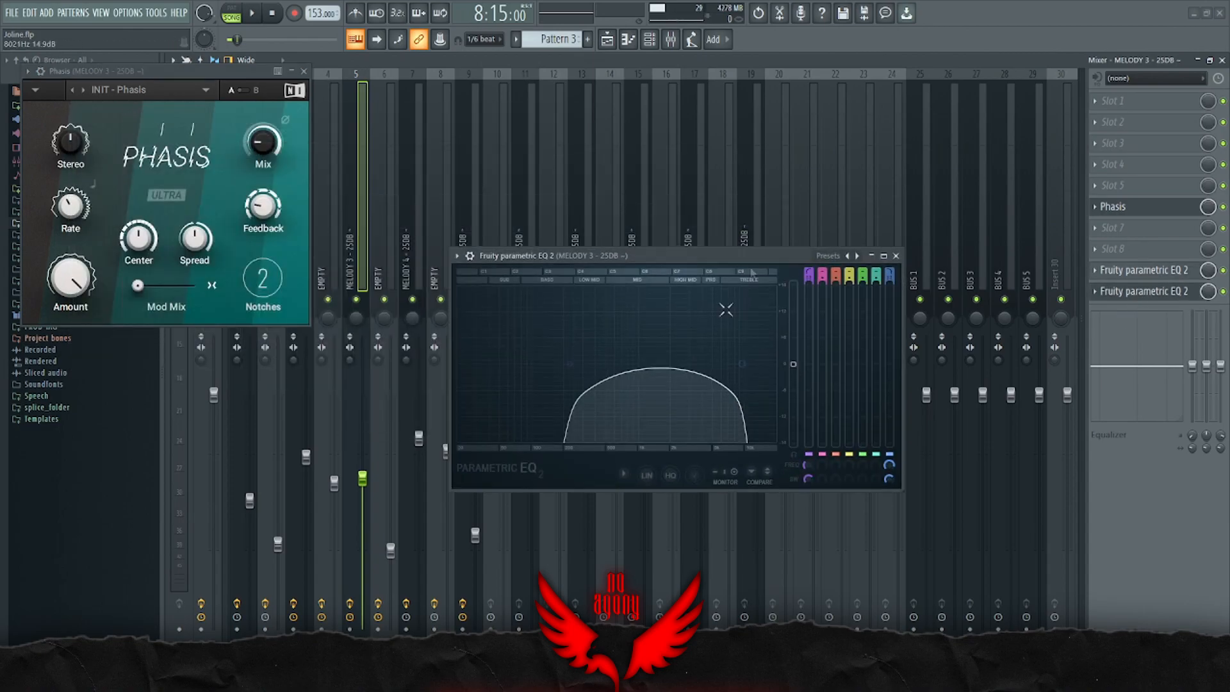
Step: Close the equalizer window, return to the playlist and play the soloed drum loop
{"action": "left_click", "coordinate": [898, 255]}
{"action": "key", "text": "F9"}
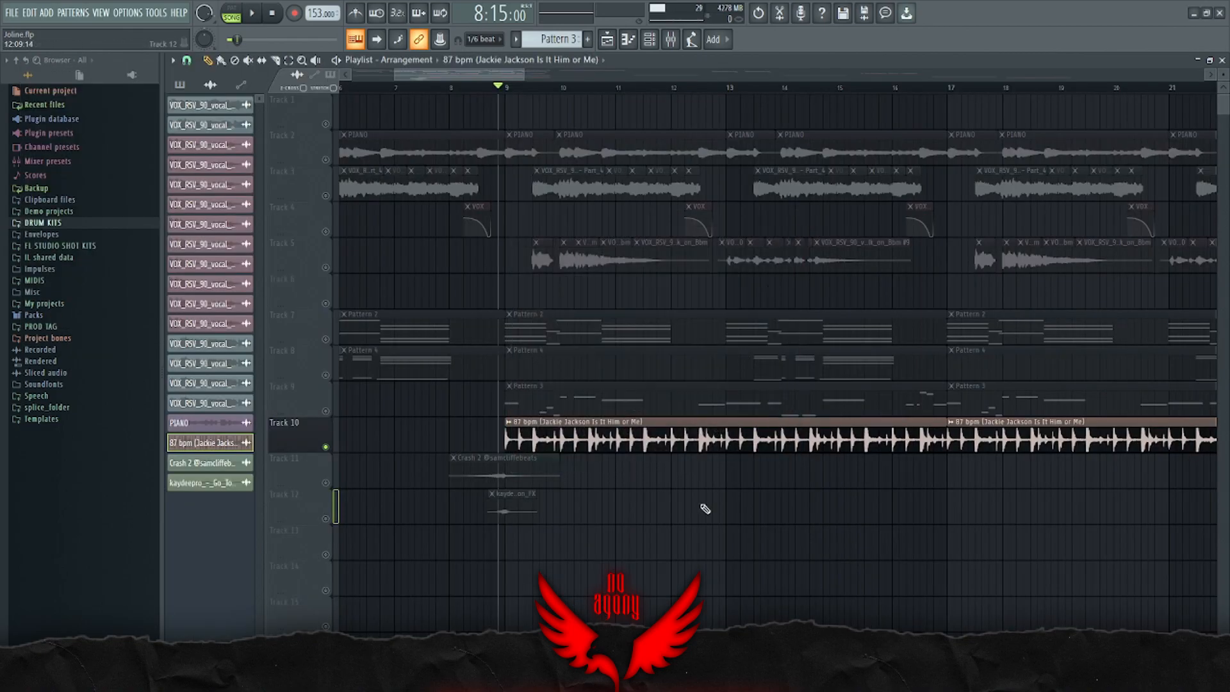
{"action": "key", "text": "space"}
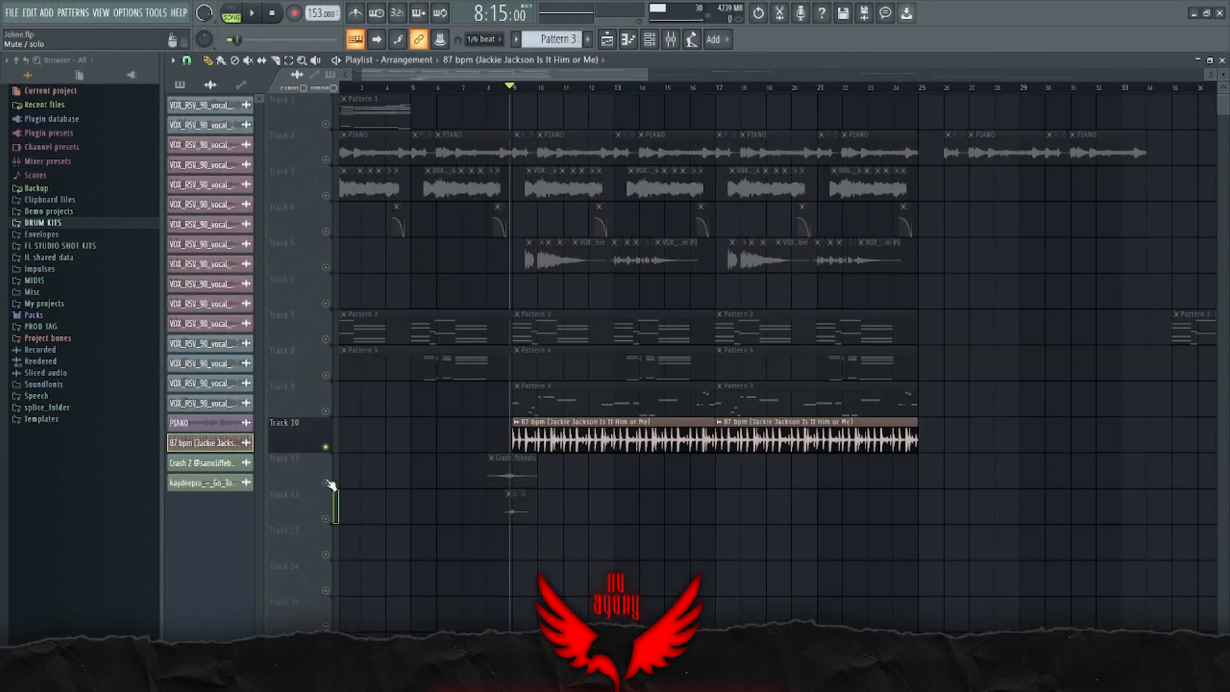
Step: Unmute the crash on playlist track 11 and the transition FX on track 12
{"action": "left_click", "coordinate": [325, 482]}
{"action": "left_click", "coordinate": [325, 518]}
{"action": "scroll", "coordinate": [560, 90], "scroll_direction": "up", "scroll_amount": 3}
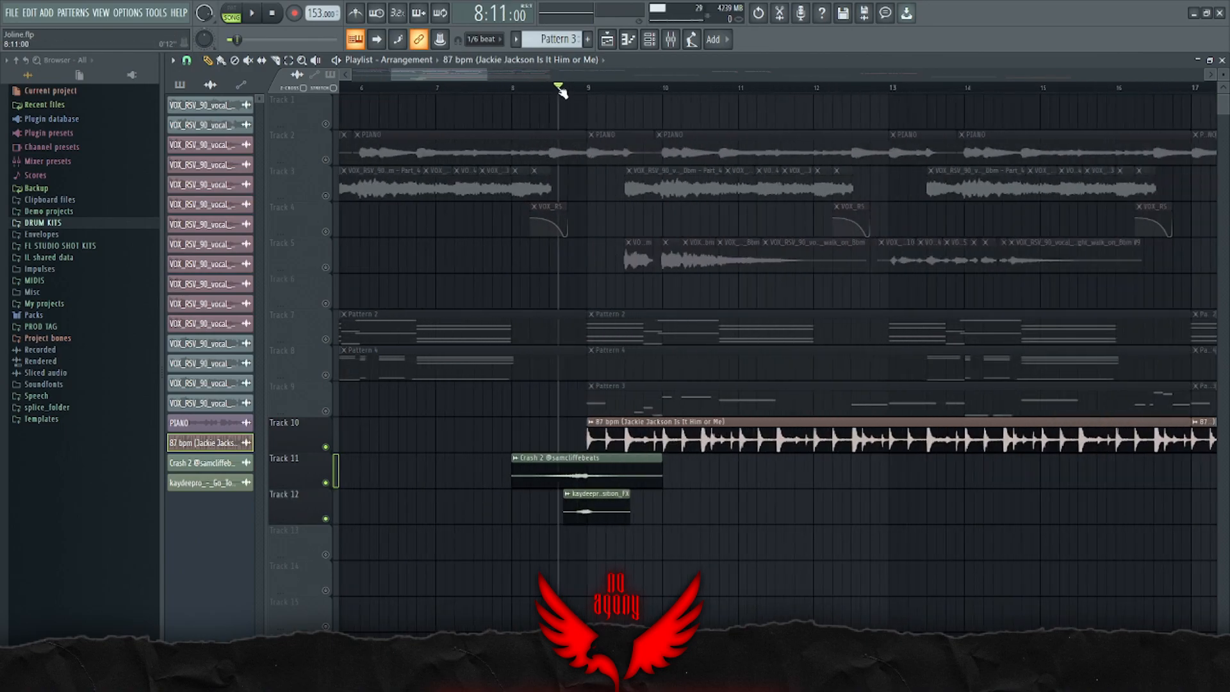
Step: Solo and play the transition FX on track 12, and do the same with the crash on track 11
{"action": "right_click", "coordinate": [325, 518]}
{"action": "key", "text": "space"}
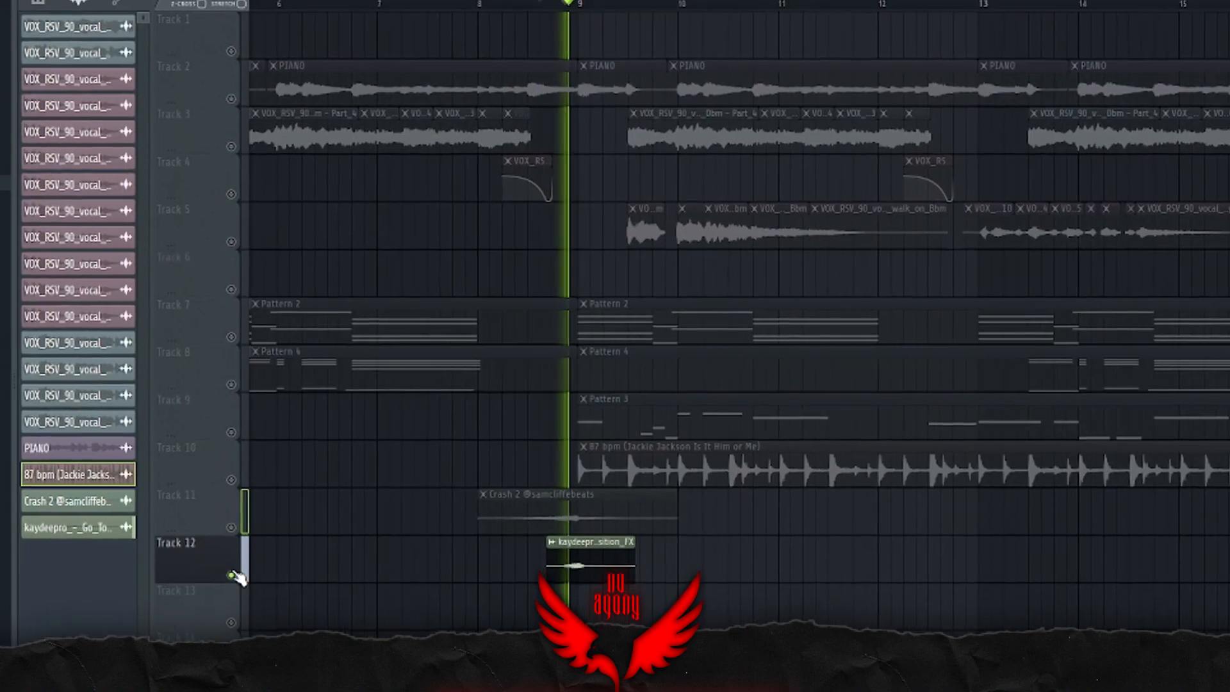
{"action": "key", "text": "space"}
{"action": "right_click", "coordinate": [325, 482]}
{"action": "key", "text": "space"}
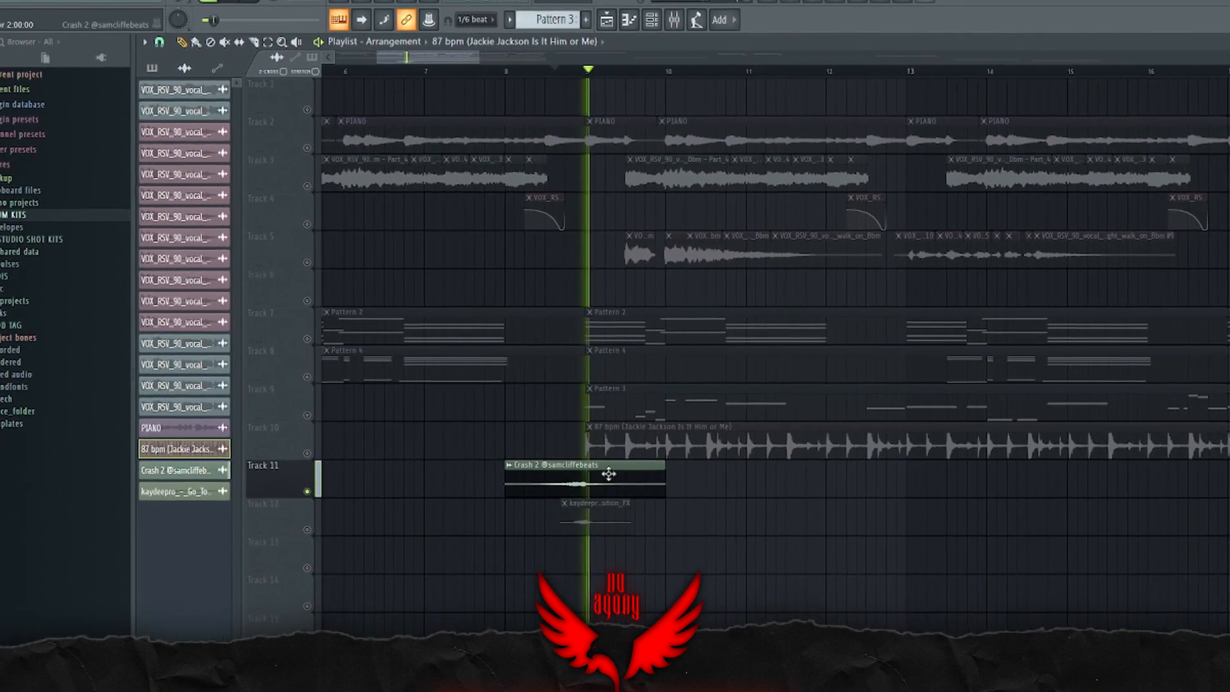
{"action": "key", "text": "space"}
Step: End the solo on track 11 so that all playlist tracks are active again
{"action": "double_click", "coordinate": [608, 474]}
{"action": "left_click", "coordinate": [394, 89]}
{"action": "scroll", "coordinate": [528, 365], "scroll_direction": "down", "scroll_amount": 3}
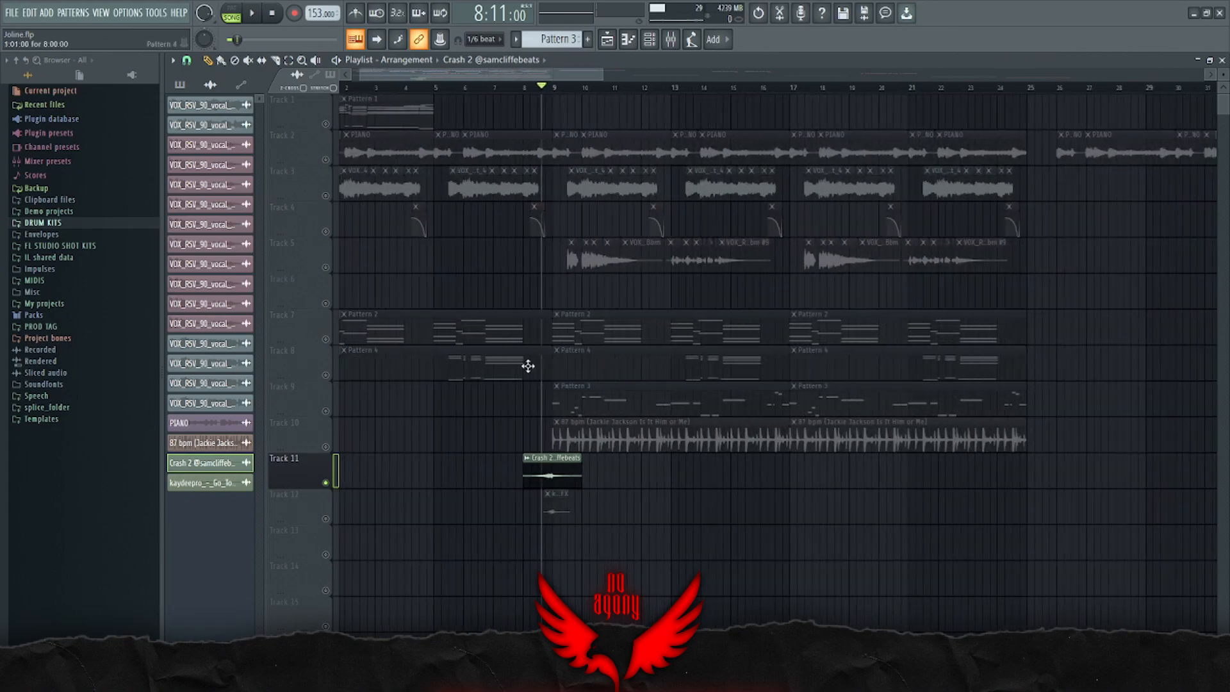
{"action": "scroll", "coordinate": [528, 365], "scroll_direction": "down", "scroll_amount": 3}
{"action": "right_click", "coordinate": [326, 482]}
{"action": "right_click", "coordinate": [326, 482]}
{"action": "right_click", "coordinate": [325, 483]}
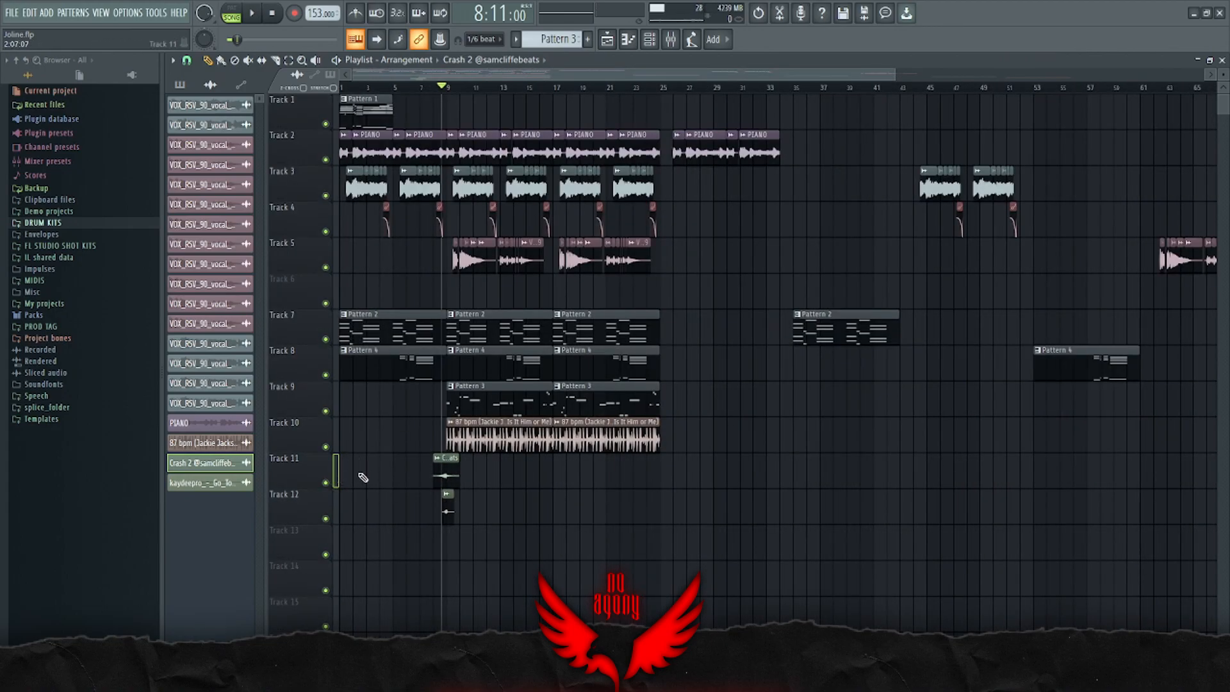
Step: Delete the Pattern 1 clip from track 1, and select and deselect the clips of the section from bar 9 to 25
{"action": "scroll", "coordinate": [362, 477], "scroll_direction": "up", "scroll_amount": 2}
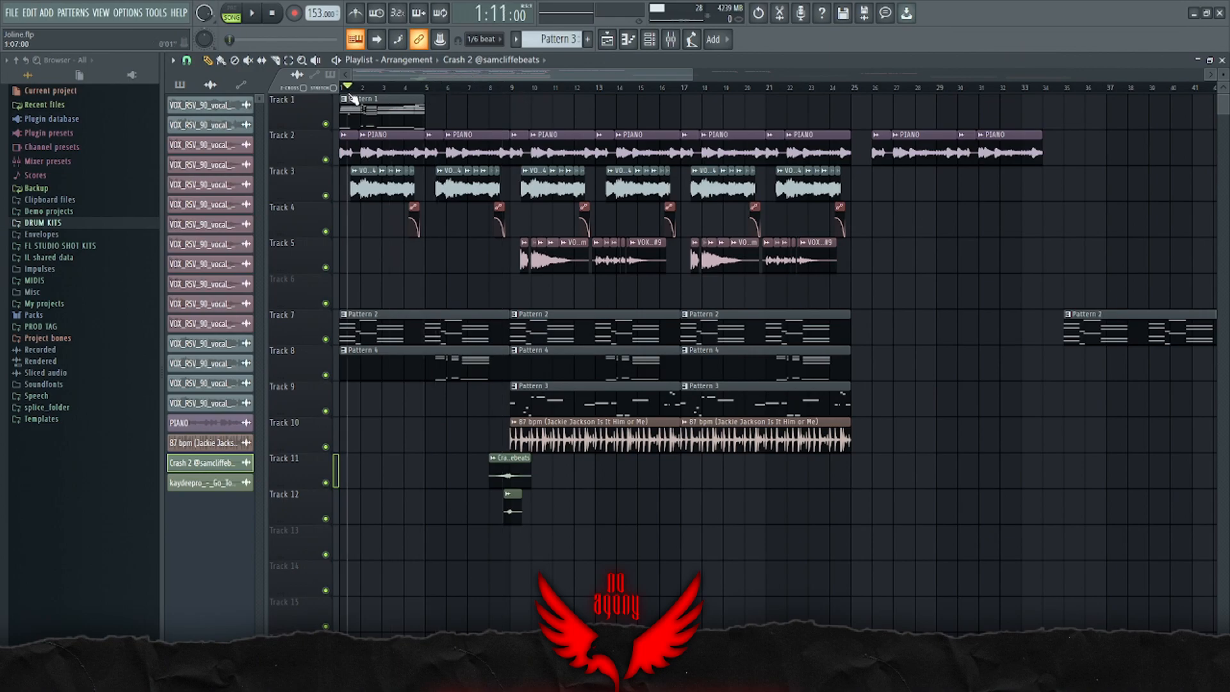
{"action": "right_click", "coordinate": [403, 99]}
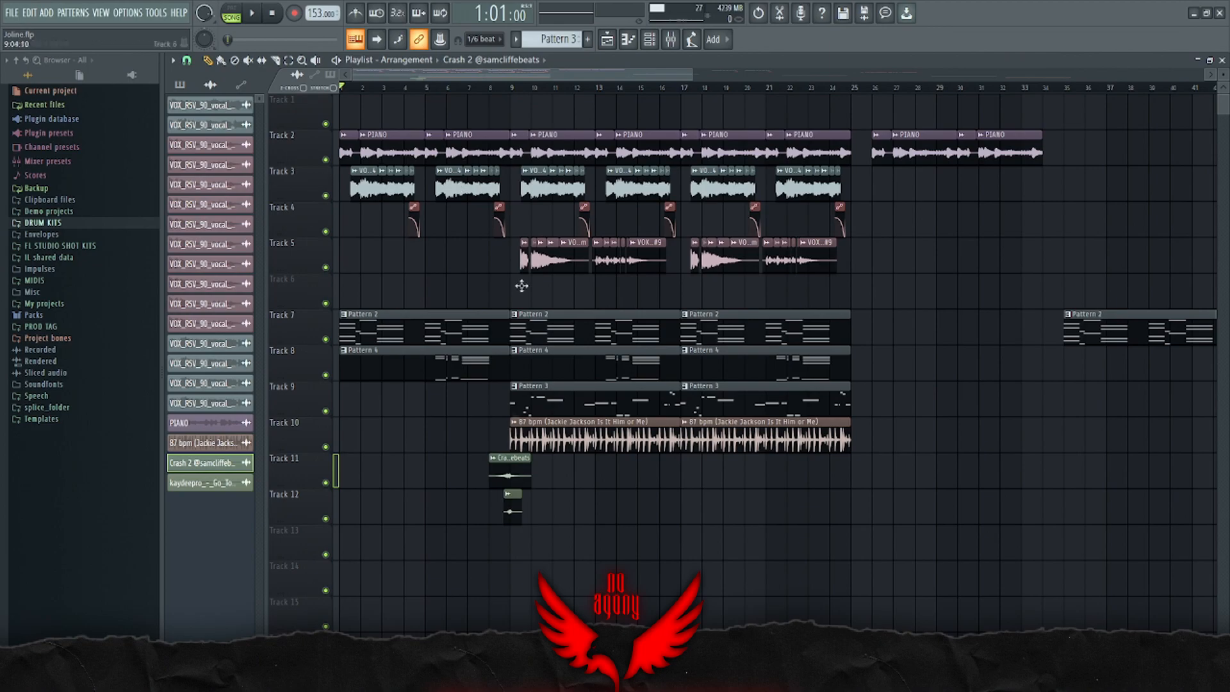
{"action": "left_click_drag", "start_coordinate": [884, 579], "coordinate": [560, 183]}
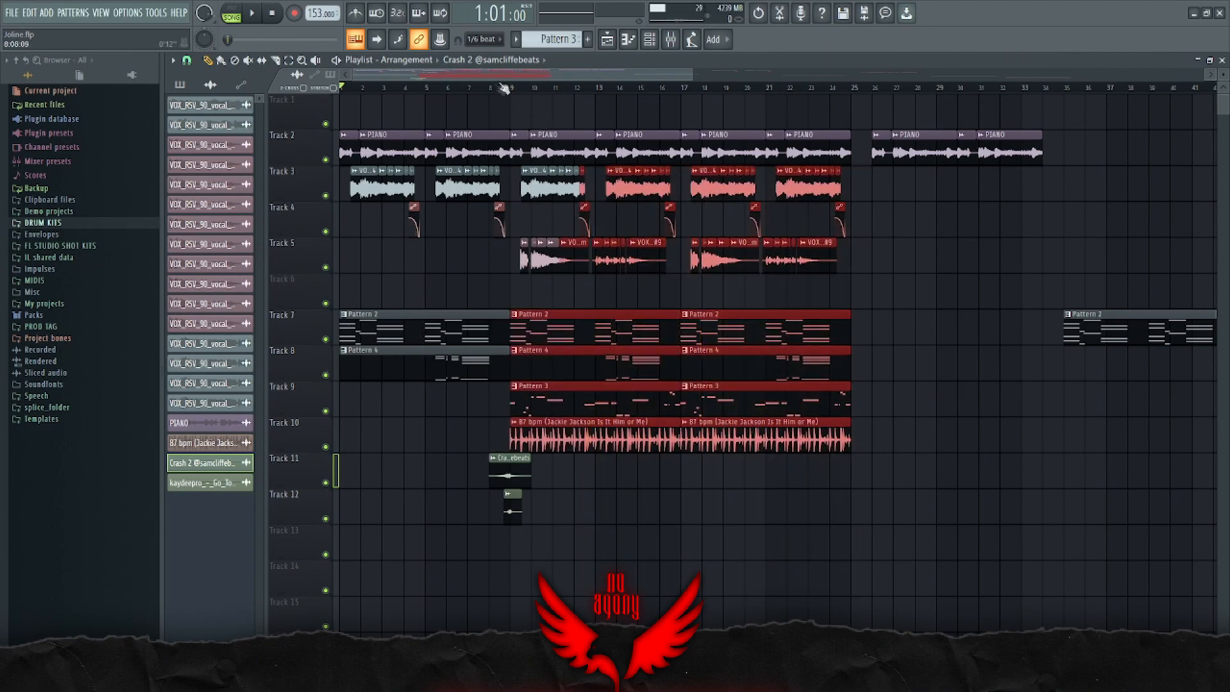
{"action": "left_click", "coordinate": [510, 103], "text": "ctrl"}
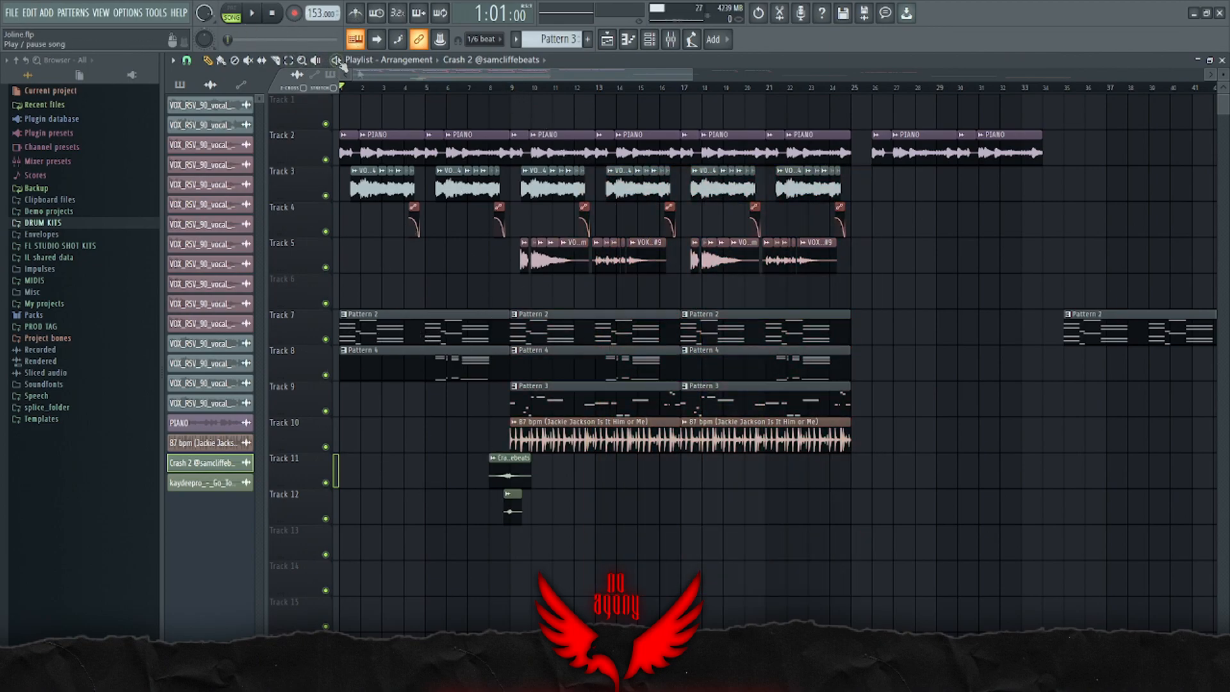
Step: Move the playhead to the start of bar 8 and play the full arrangement from there
{"action": "left_click", "coordinate": [506, 87]}
{"action": "scroll", "coordinate": [554, 378], "scroll_direction": "up", "scroll_amount": 2}
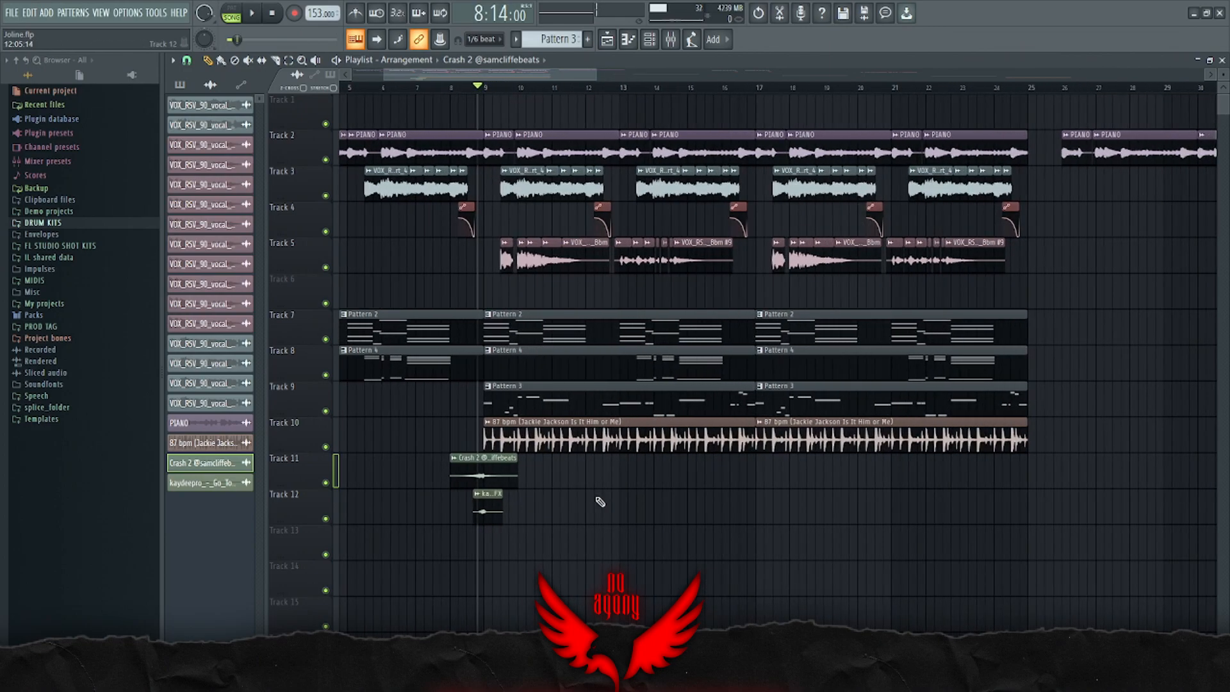
{"action": "left_click", "coordinate": [452, 80]}
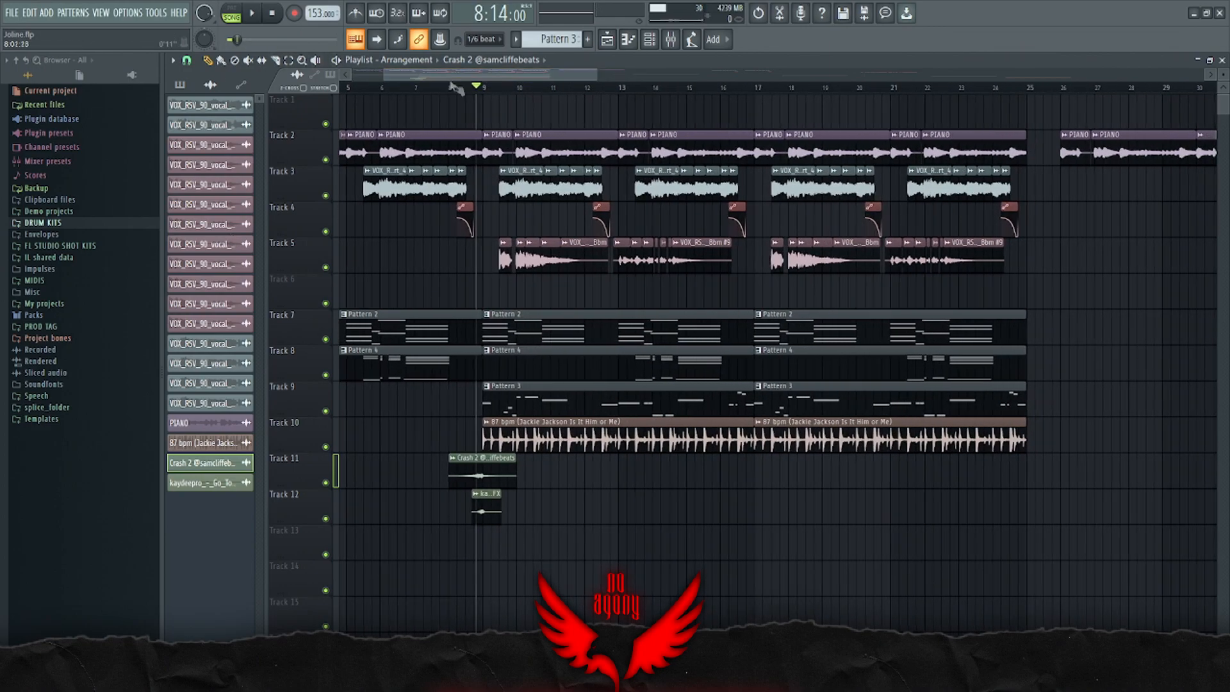
{"action": "left_click_drag", "start_coordinate": [438, 87], "coordinate": [451, 93]}
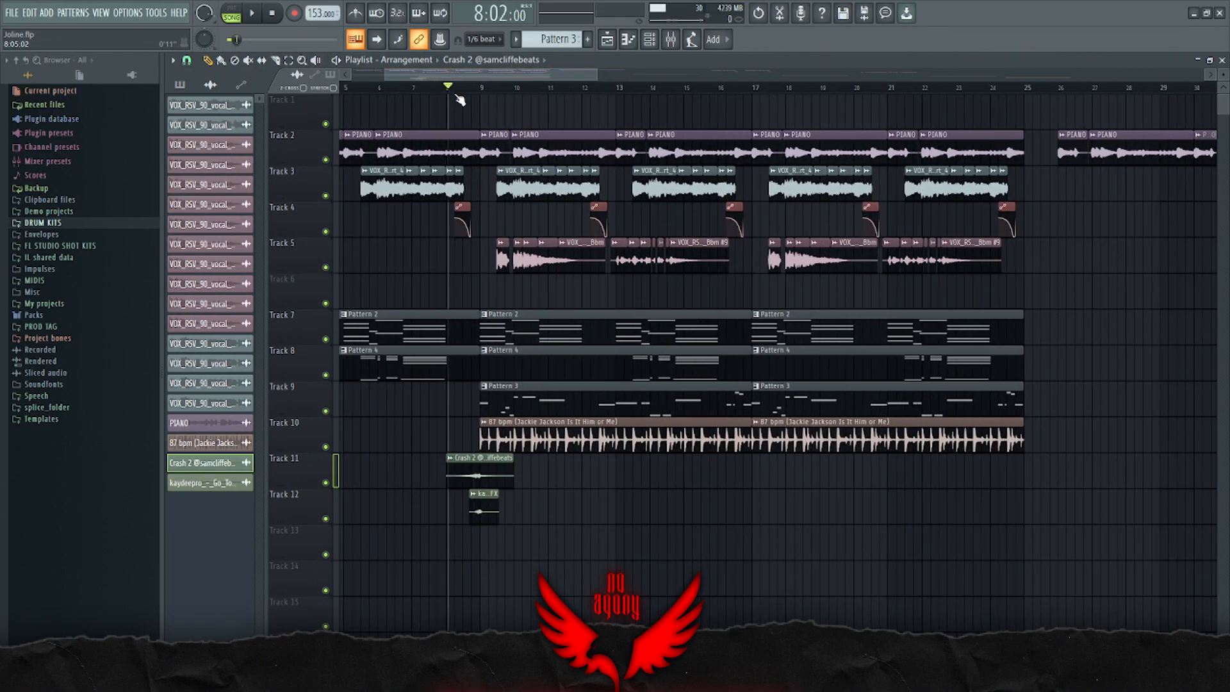
{"action": "key", "text": "space"}
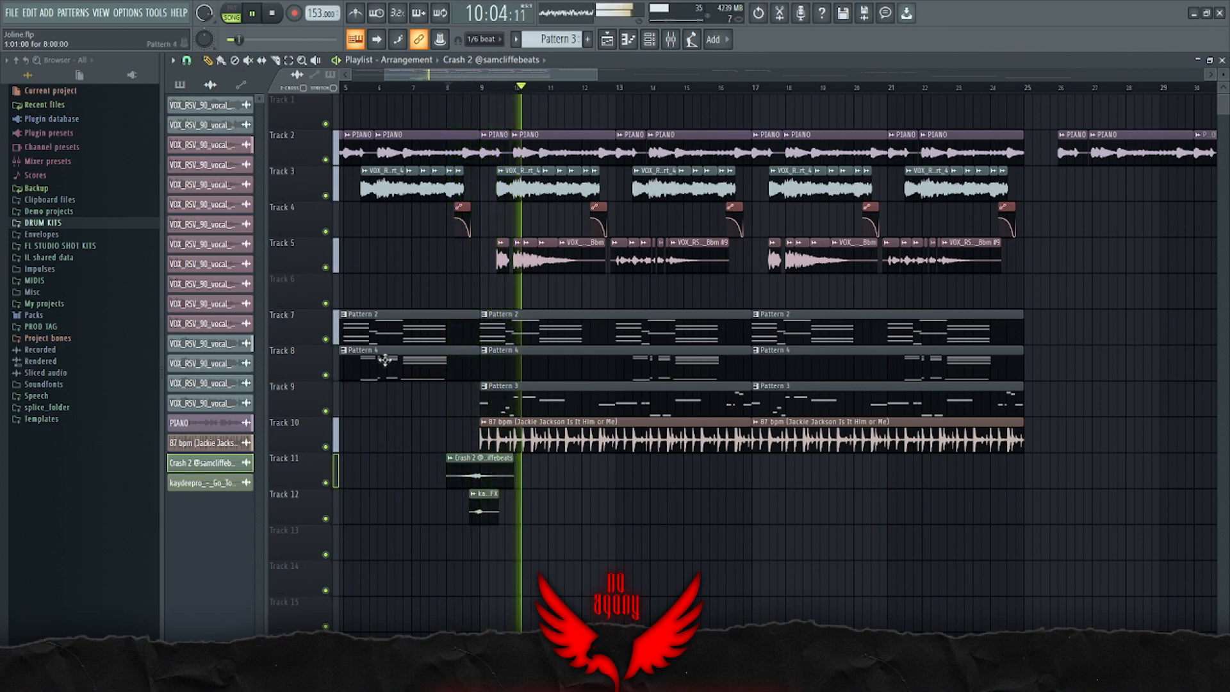
Step: Compare the beat without drums by muting tracks 10 to 12 during playback, and unmute all three
{"action": "left_click_drag", "start_coordinate": [326, 447], "coordinate": [330, 521]}
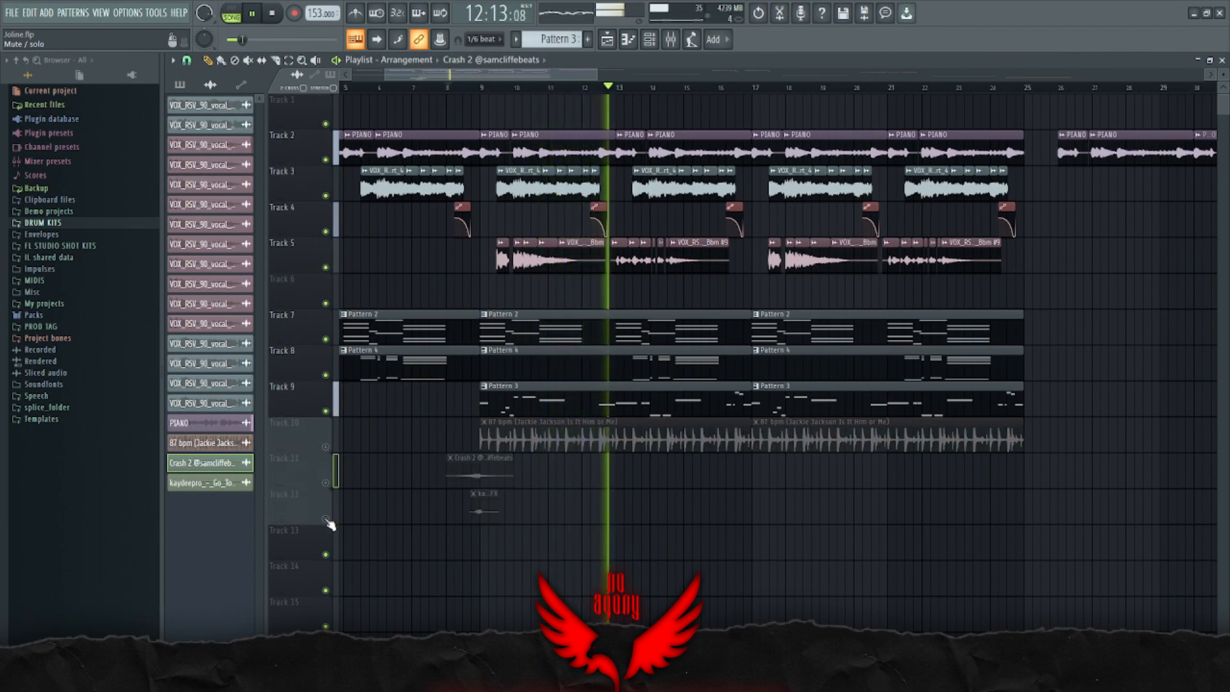
{"action": "left_click", "coordinate": [325, 446]}
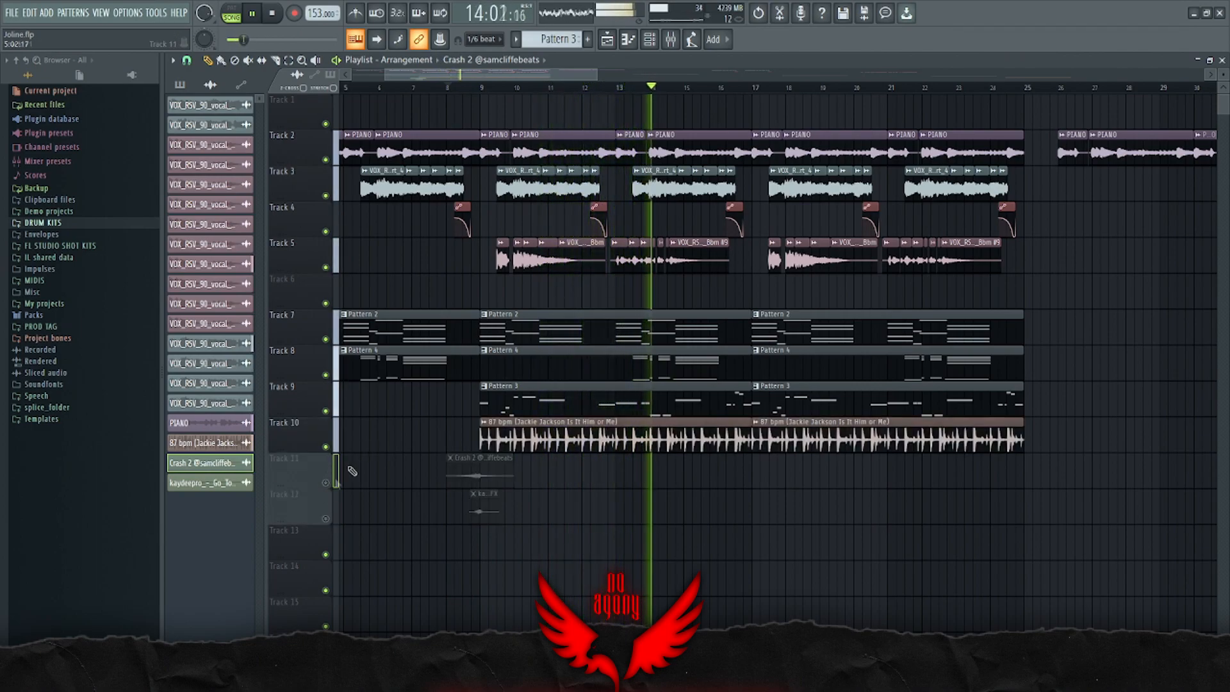
{"action": "left_click", "coordinate": [326, 482]}
{"action": "left_click", "coordinate": [326, 516]}
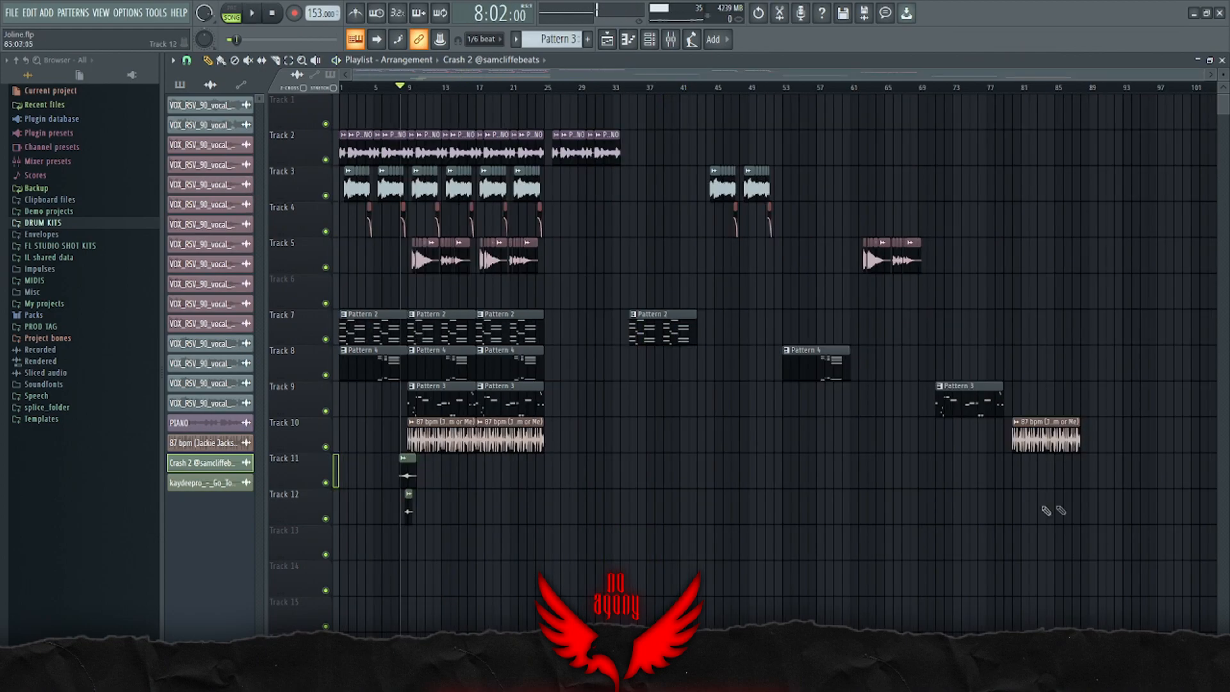
Step: Open the mixer and examine the Wider and TDR Kotelnikov effects on the Master track, closing the Wider window
{"action": "left_click", "coordinate": [671, 39]}
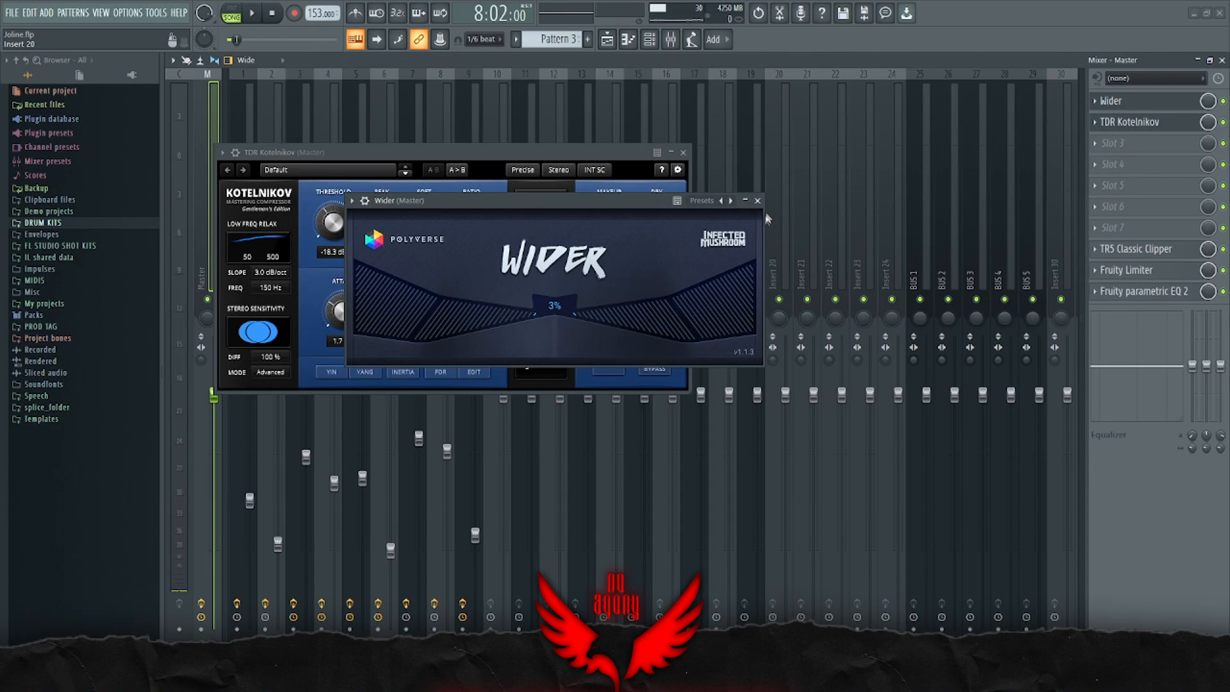
{"action": "left_click", "coordinate": [757, 201]}
{"action": "left_click_drag", "start_coordinate": [640, 152], "coordinate": [823, 204]}
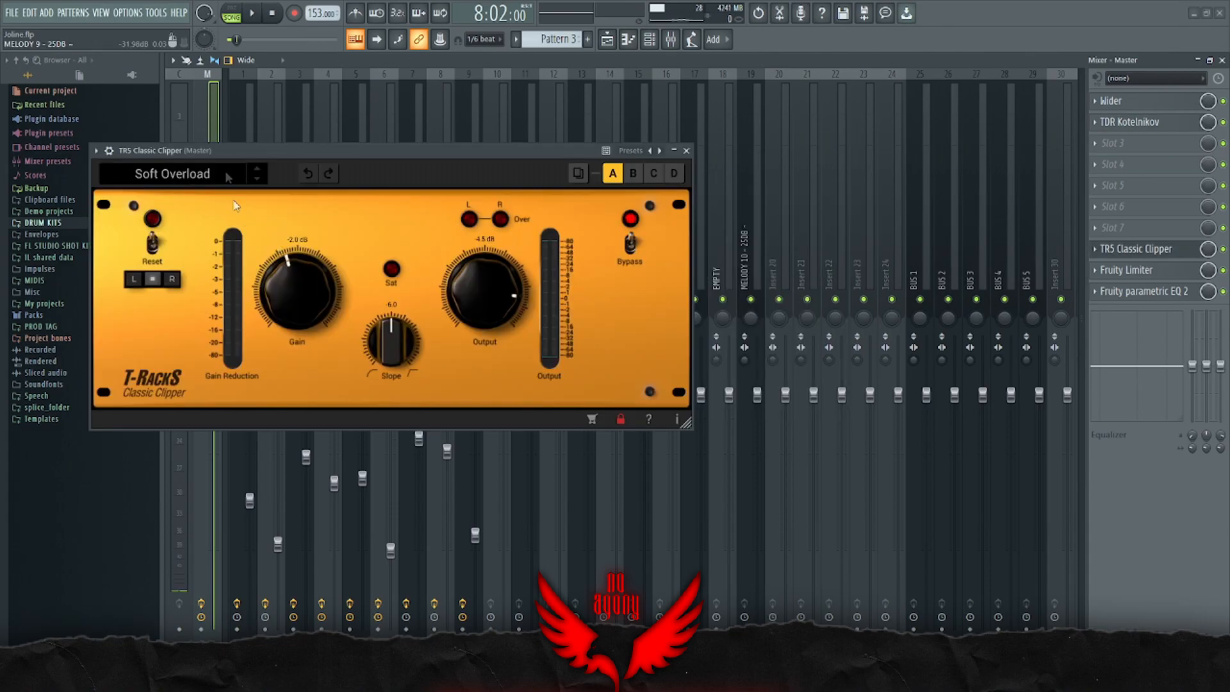
Step: Examine the Master track's TR5 Classic Clipper, Fruity Limiter and Fruity parametric EQ 2 settings
{"action": "left_click_drag", "start_coordinate": [287, 151], "coordinate": [528, 169]}
{"action": "left_click", "coordinate": [1170, 250]}
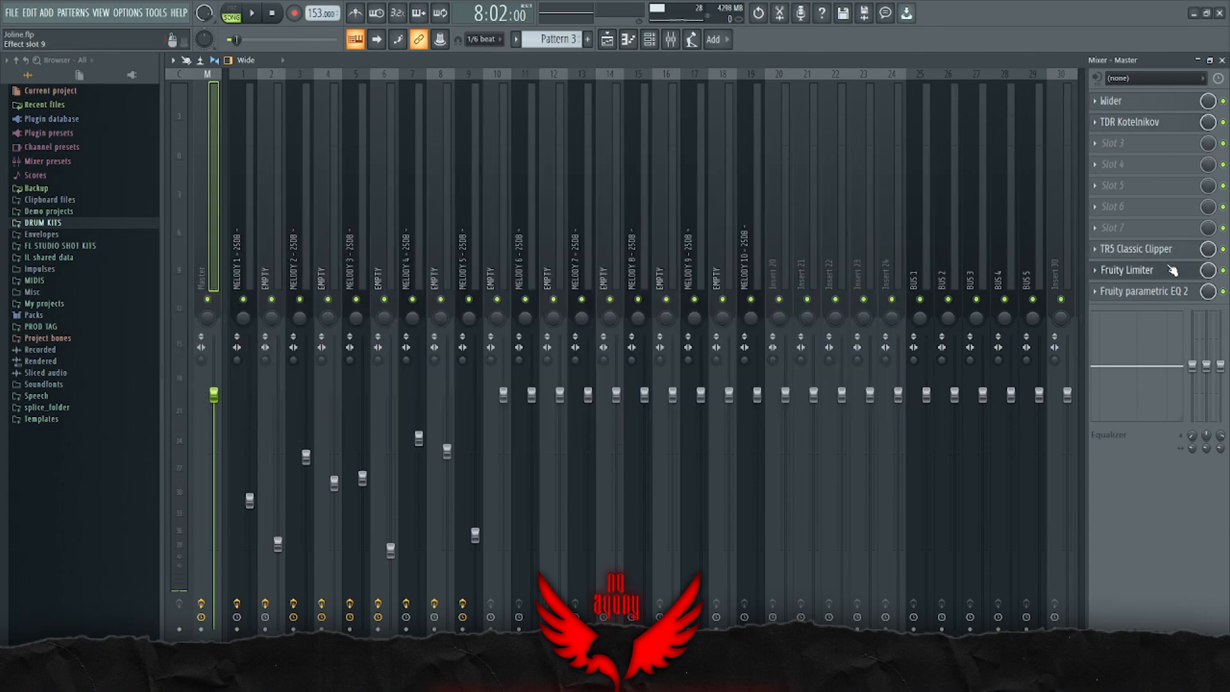
{"action": "left_click", "coordinate": [1171, 269]}
{"action": "left_click", "coordinate": [1143, 291]}
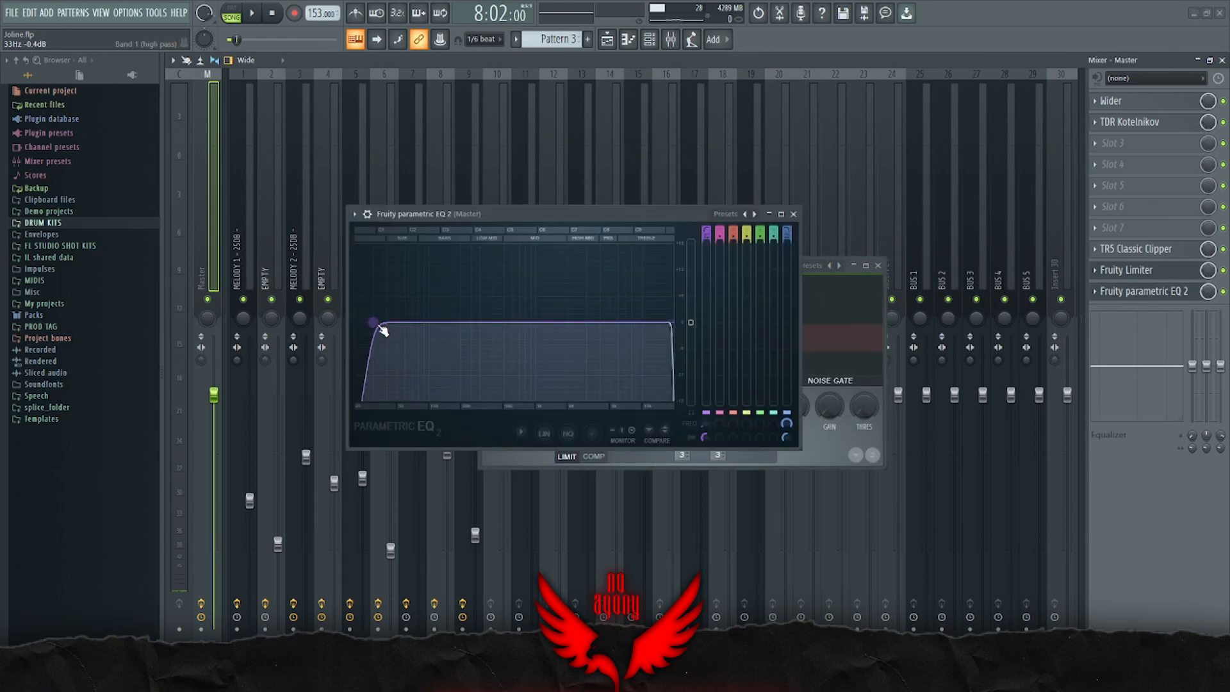
Step: Play the beat to examine the Master track's Fruity Limiter activity, closing the EQ and limiter windows and the mixer
{"action": "left_click", "coordinate": [793, 214]}
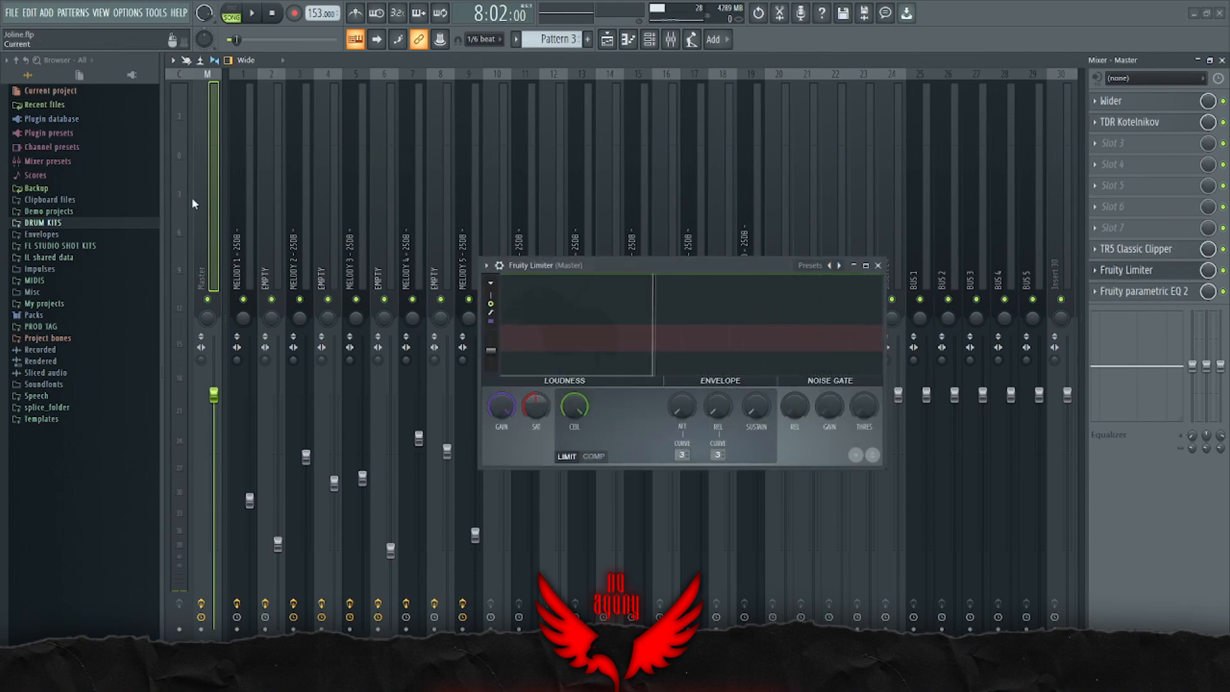
{"action": "key", "text": "space"}
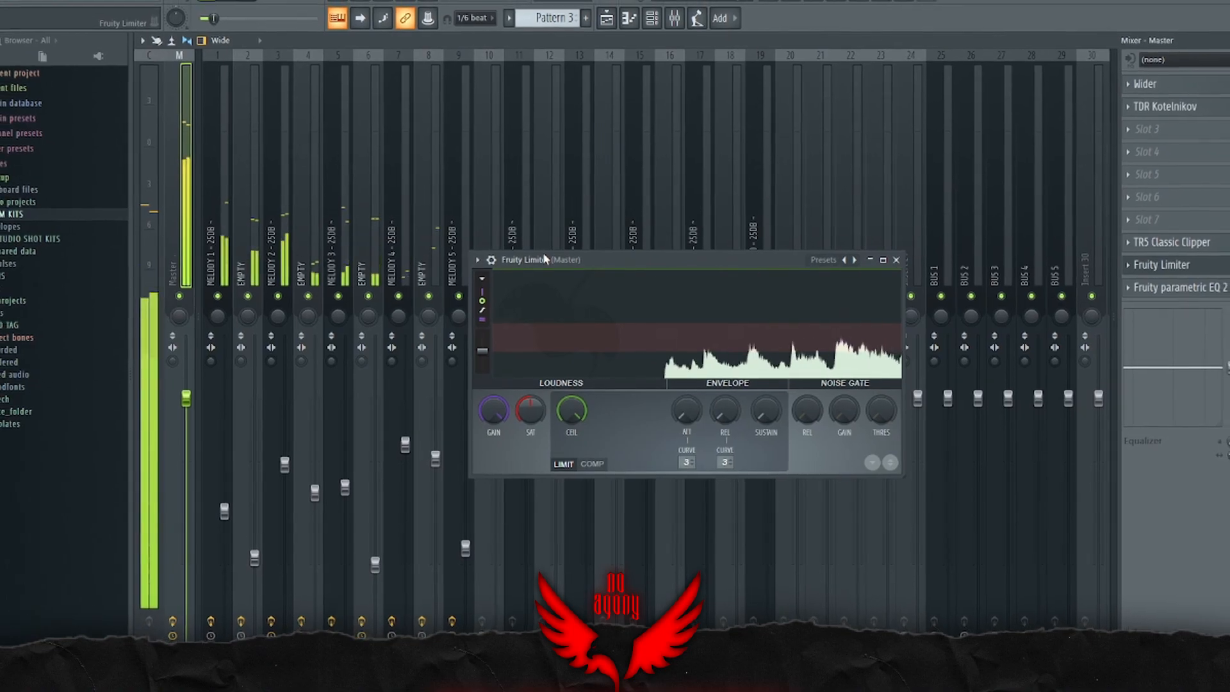
{"action": "left_click", "coordinate": [896, 259]}
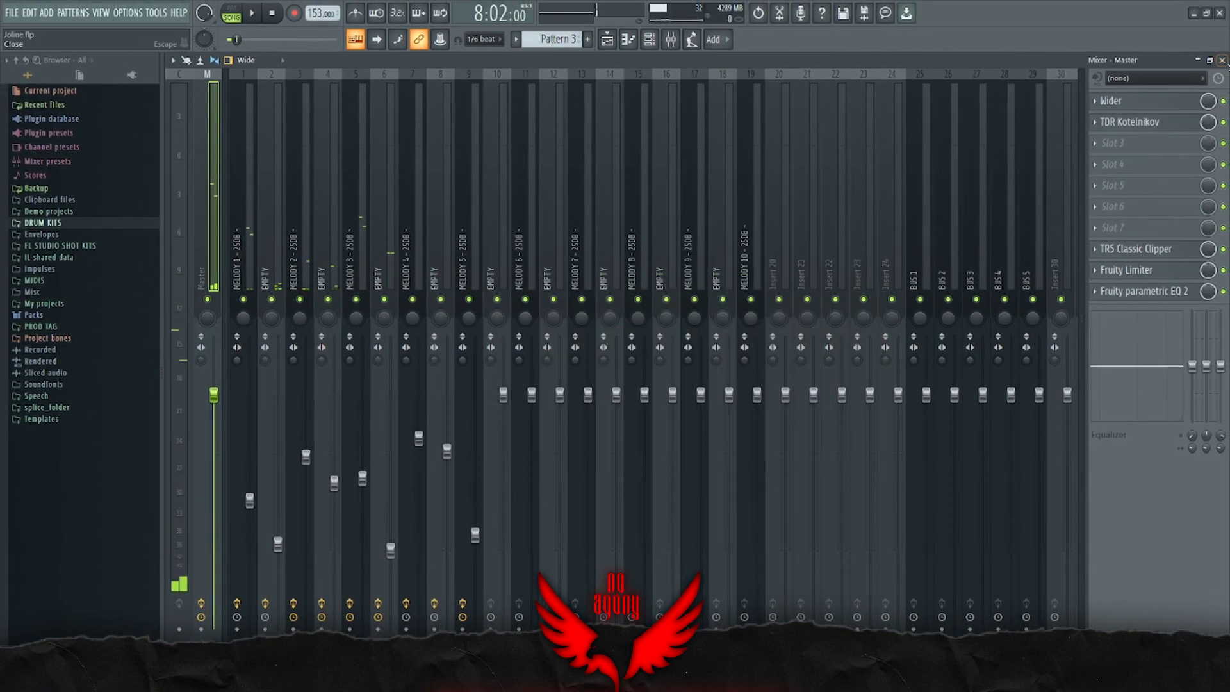
{"action": "left_click", "coordinate": [1221, 60]}
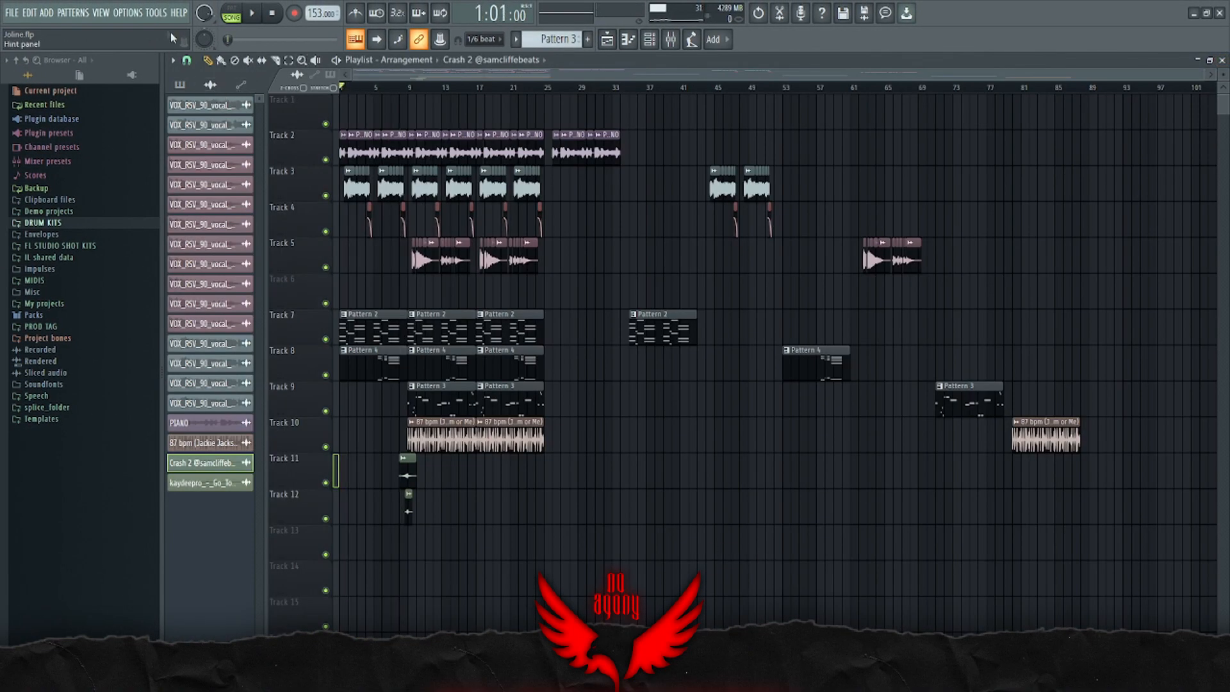
Step: Examine the project info for the start date and total working time, moving its window off the arrangement and closing it
{"action": "key", "text": "F11"}
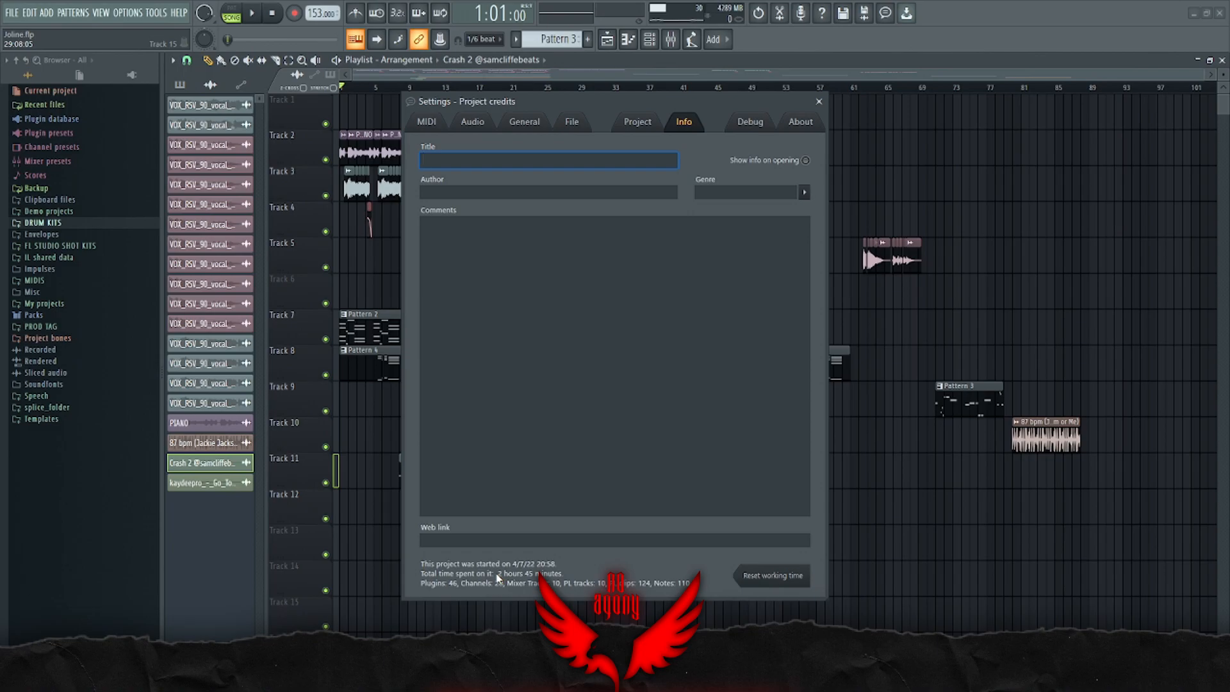
{"action": "left_click_drag", "start_coordinate": [623, 102], "coordinate": [855, 140]}
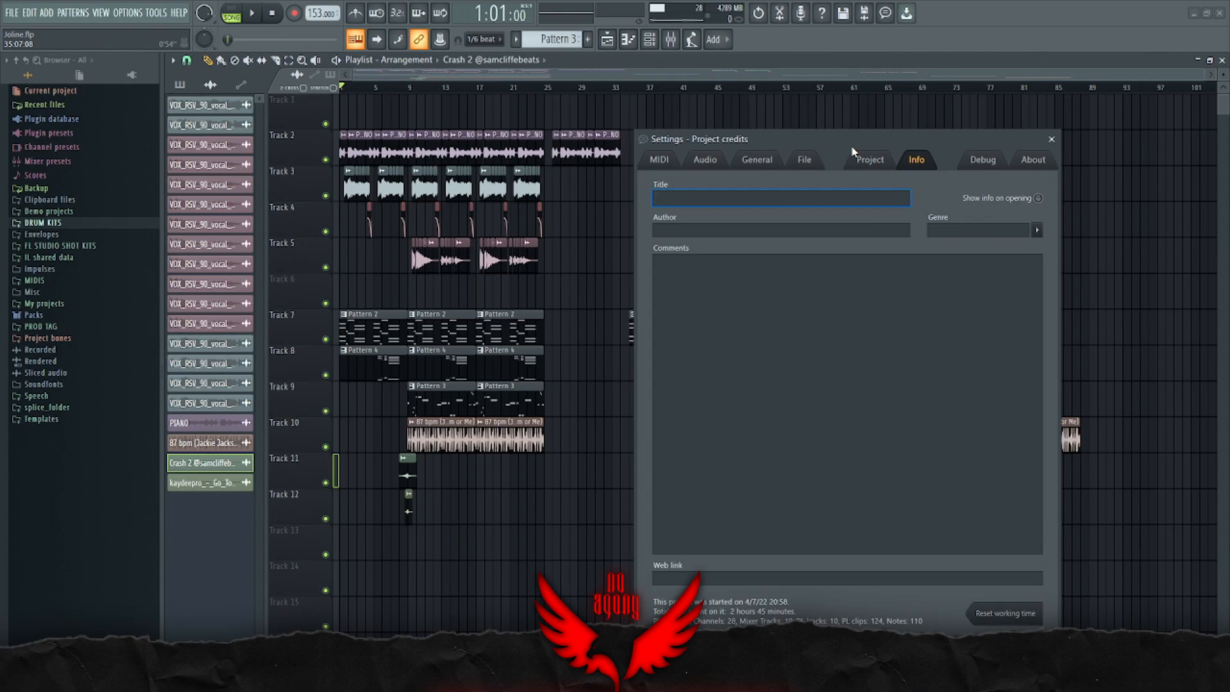
{"action": "left_click", "coordinate": [1051, 139]}
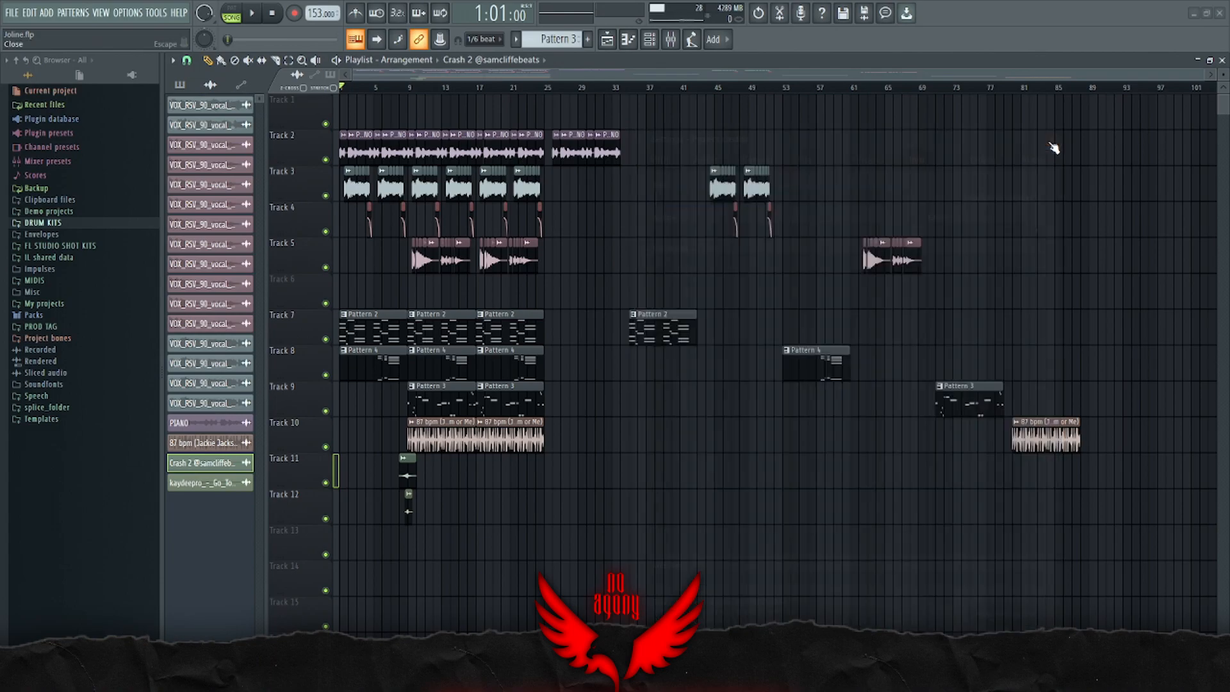